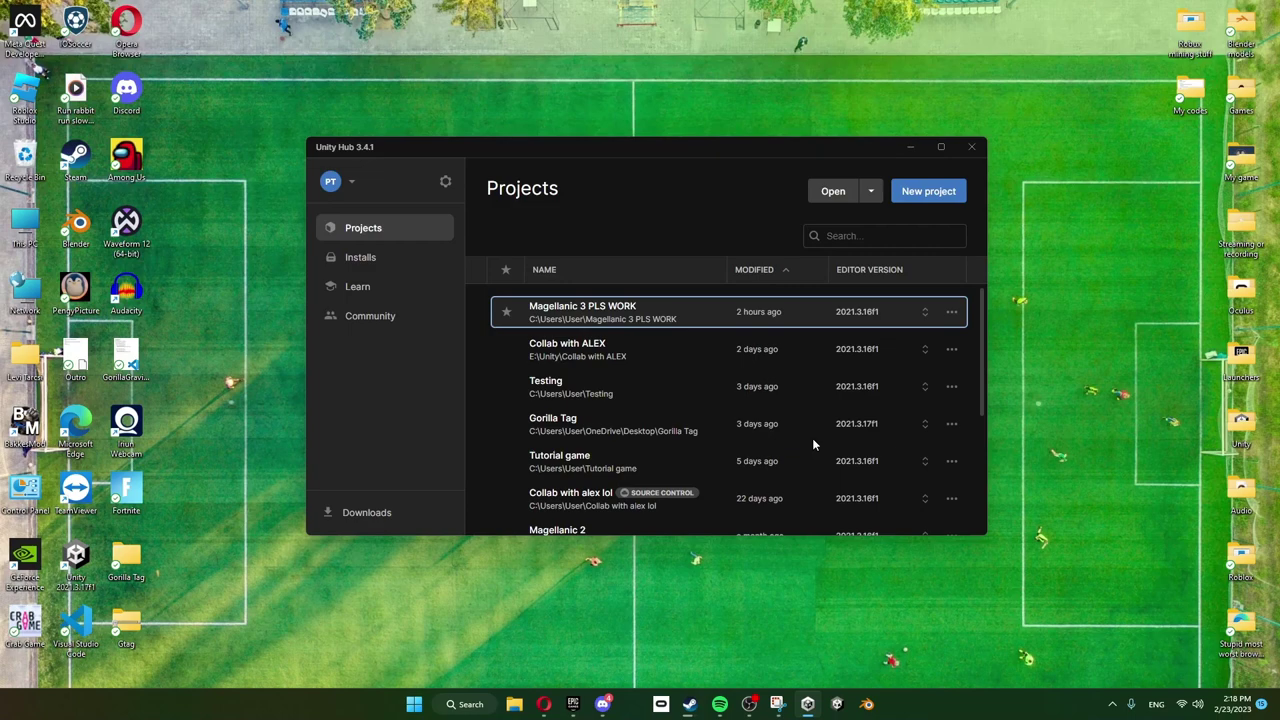
# Open the Tutorial game project from Unity Hub, minimize the Hub window and dismiss the editor update notice
pyautogui.moveTo(611, 158); pyautogui.dragTo(619, 114)
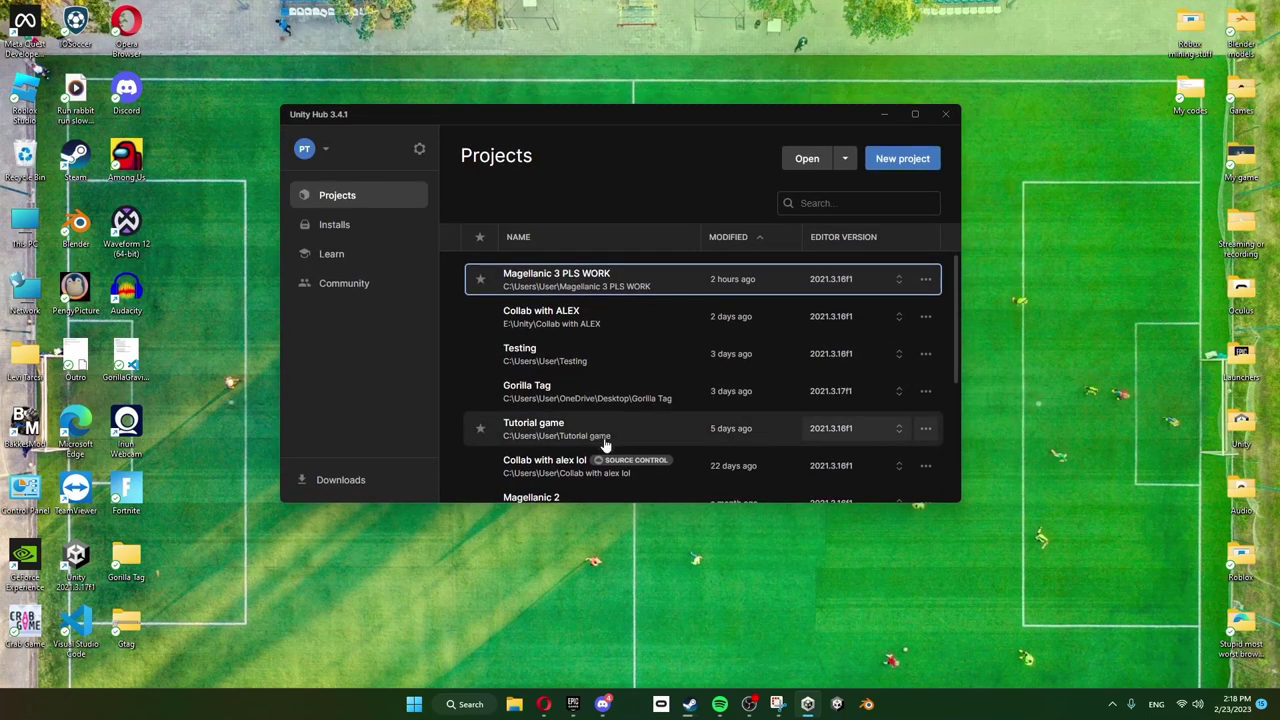
pyautogui.click(597, 434)
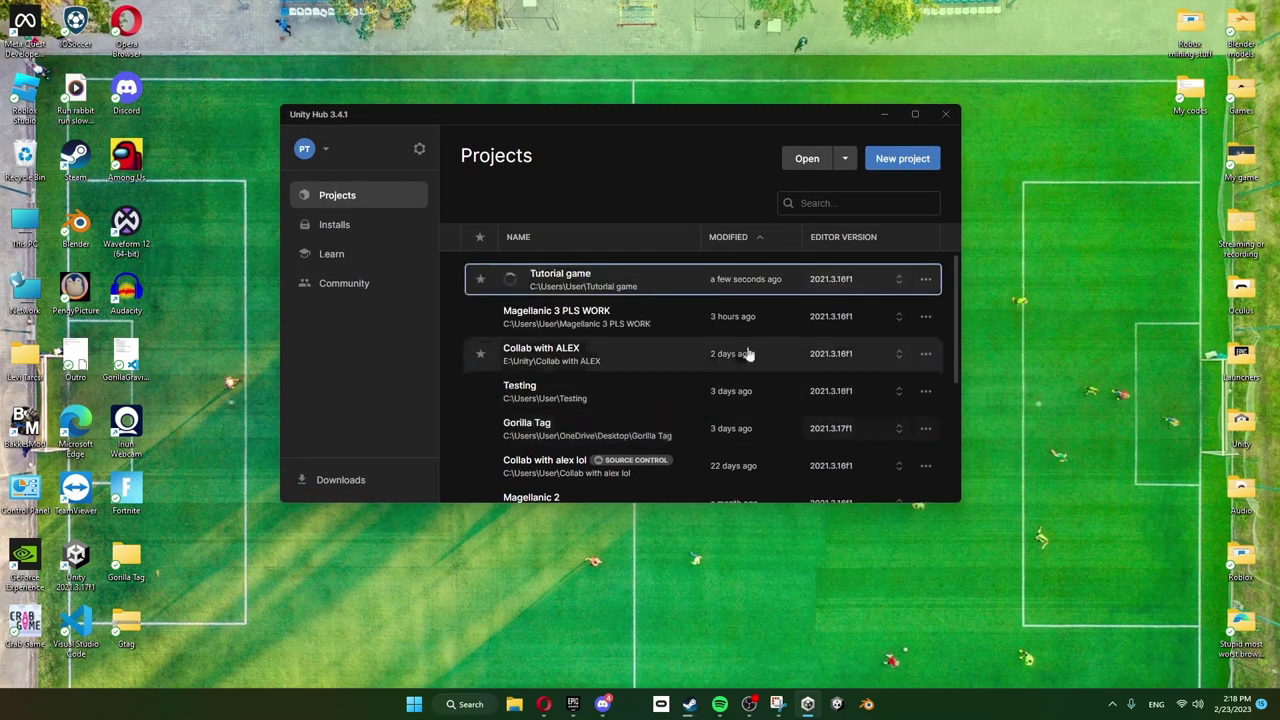
pyautogui.moveTo(770, 136); pyautogui.dragTo(750, 168)
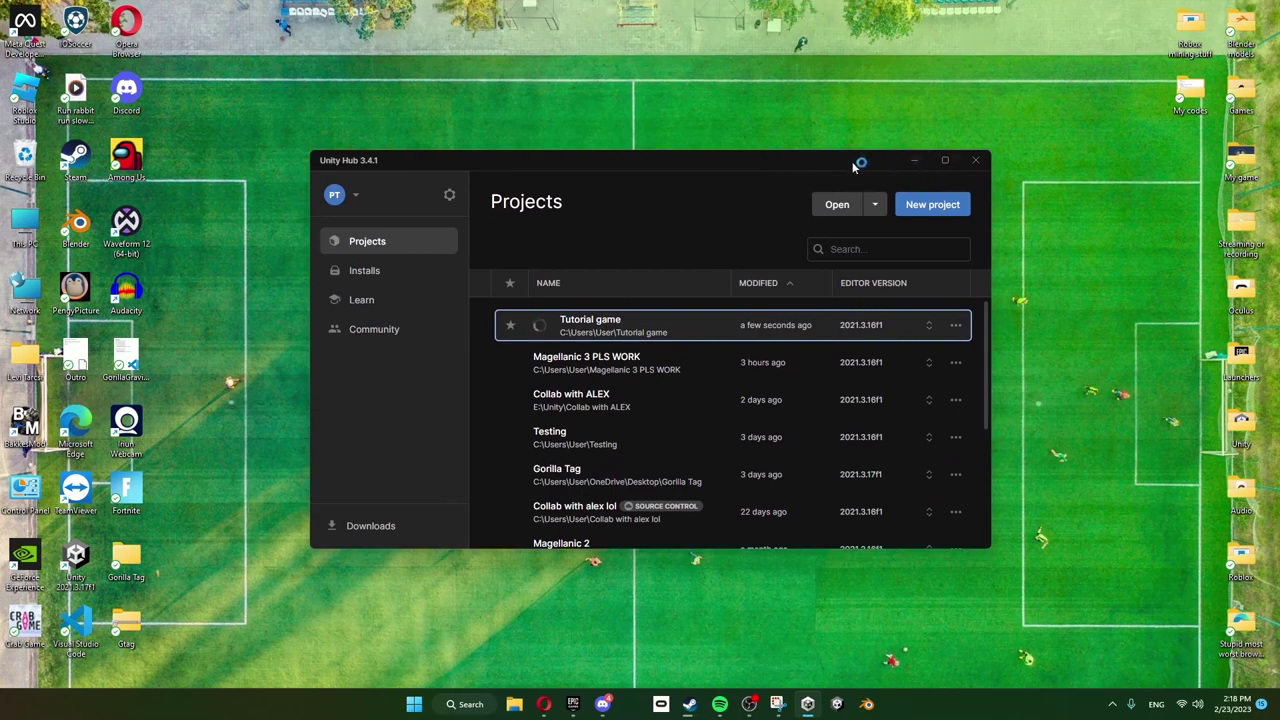
pyautogui.moveTo(853, 163); pyautogui.dragTo(830, 152)
pyautogui.click(893, 149)
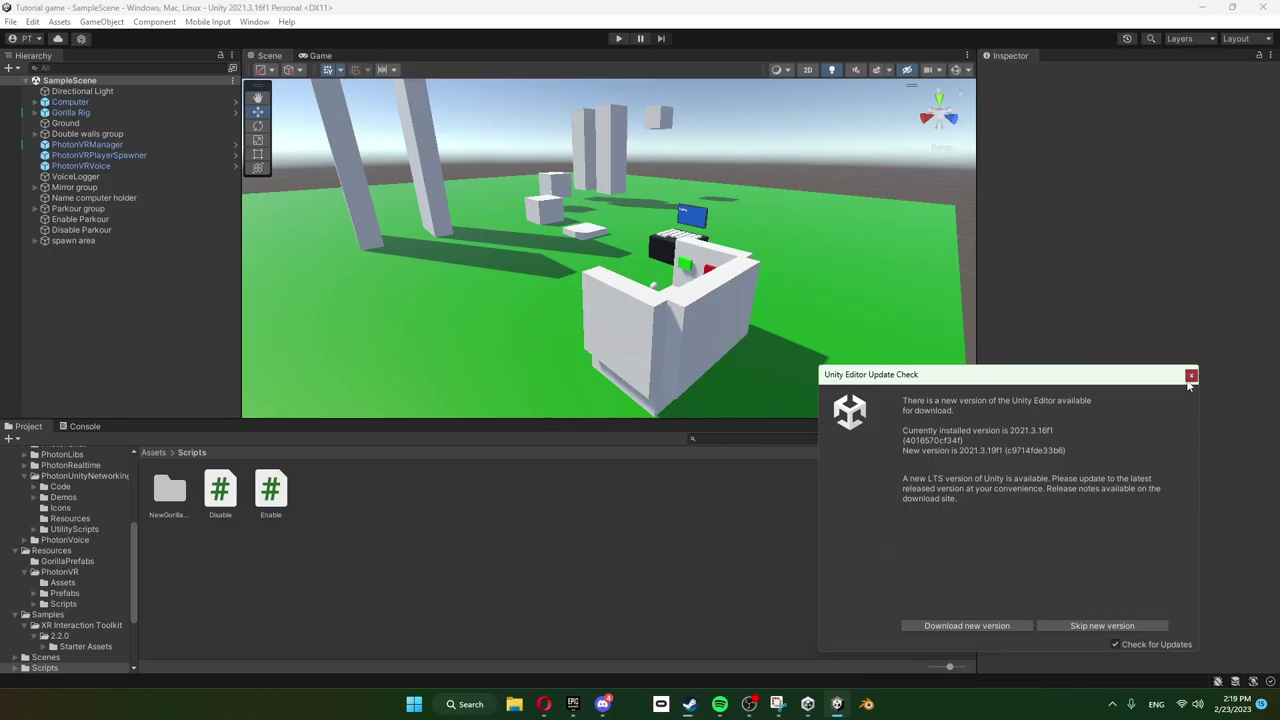
pyautogui.click(1190, 376)
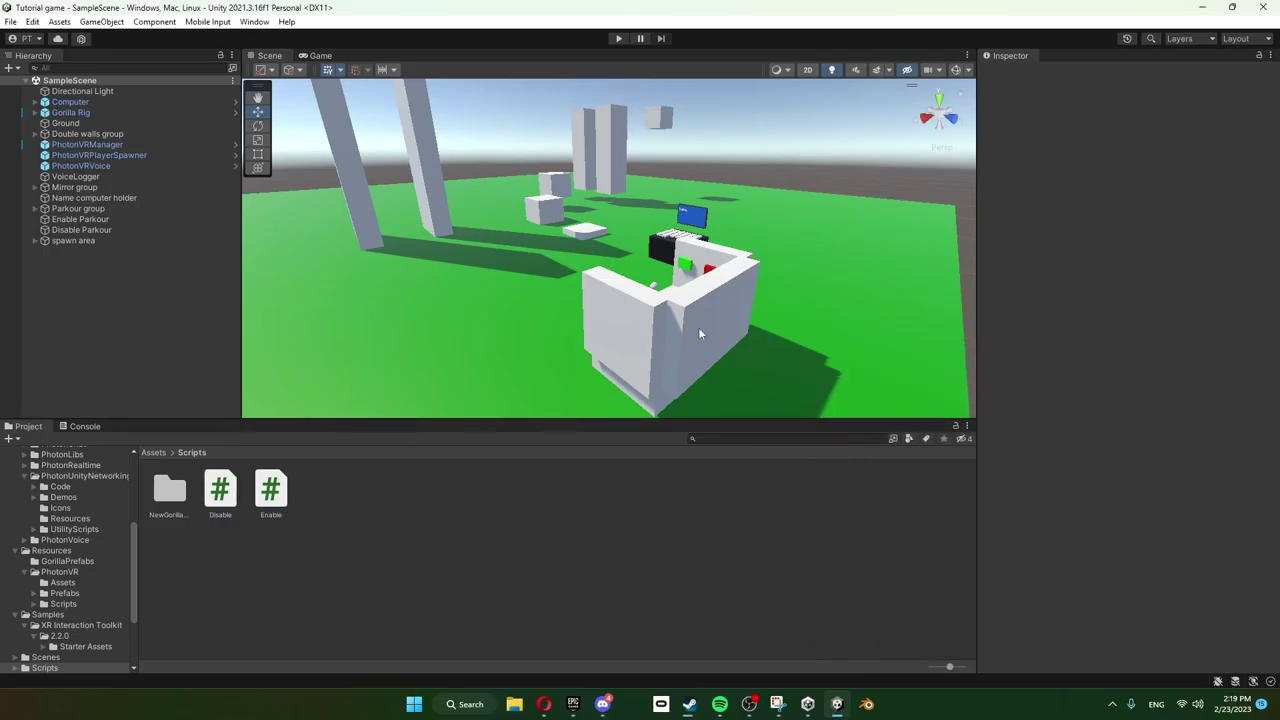
# Open the Player prefab from the Assets > Resources > PhotonVR folder for editing
pyautogui.moveTo(670, 321); pyautogui.dragTo(915, 302, button='right')
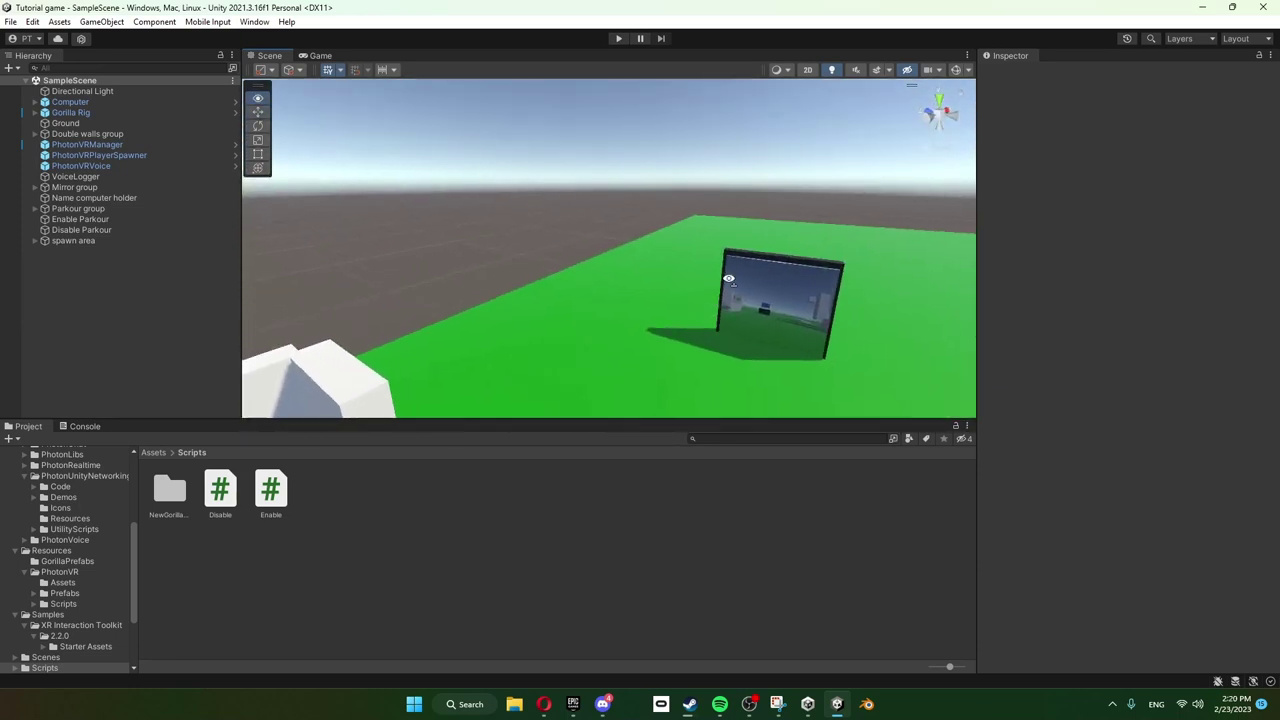
pyautogui.click(151, 454)
pyautogui.moveTo(393, 291); pyautogui.dragTo(336, 306, button='right')
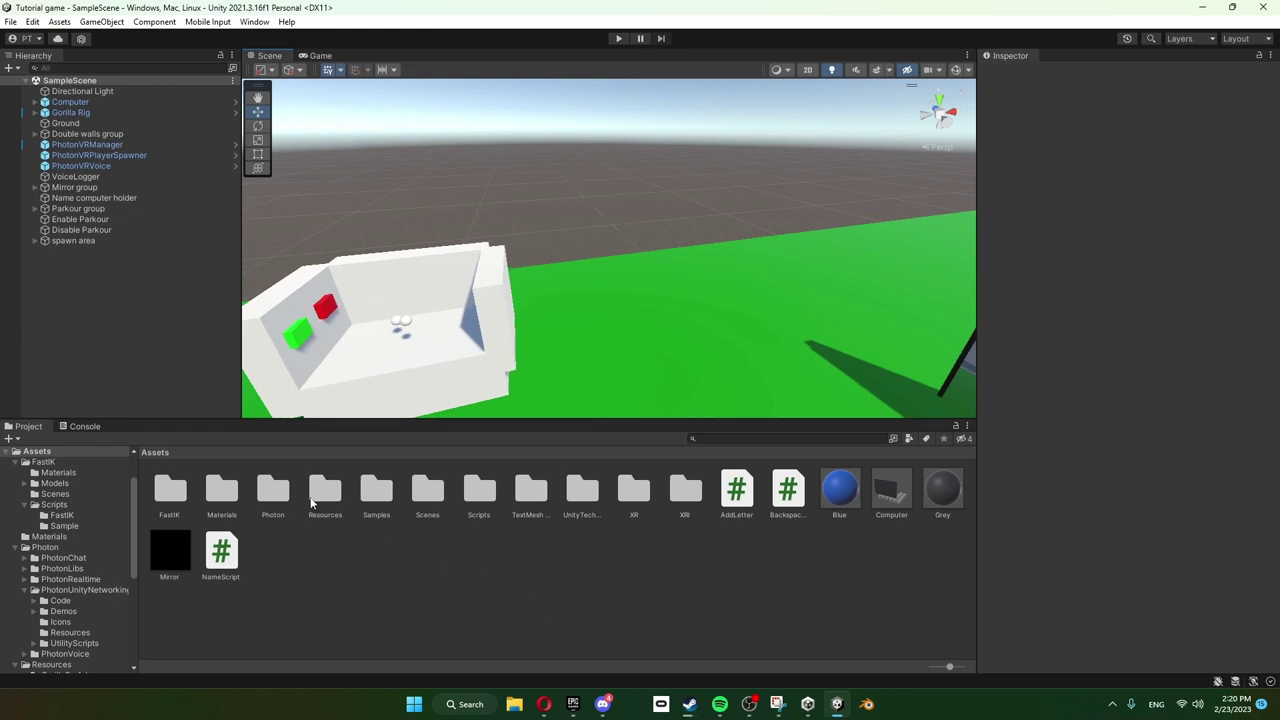
pyautogui.click(313, 500)
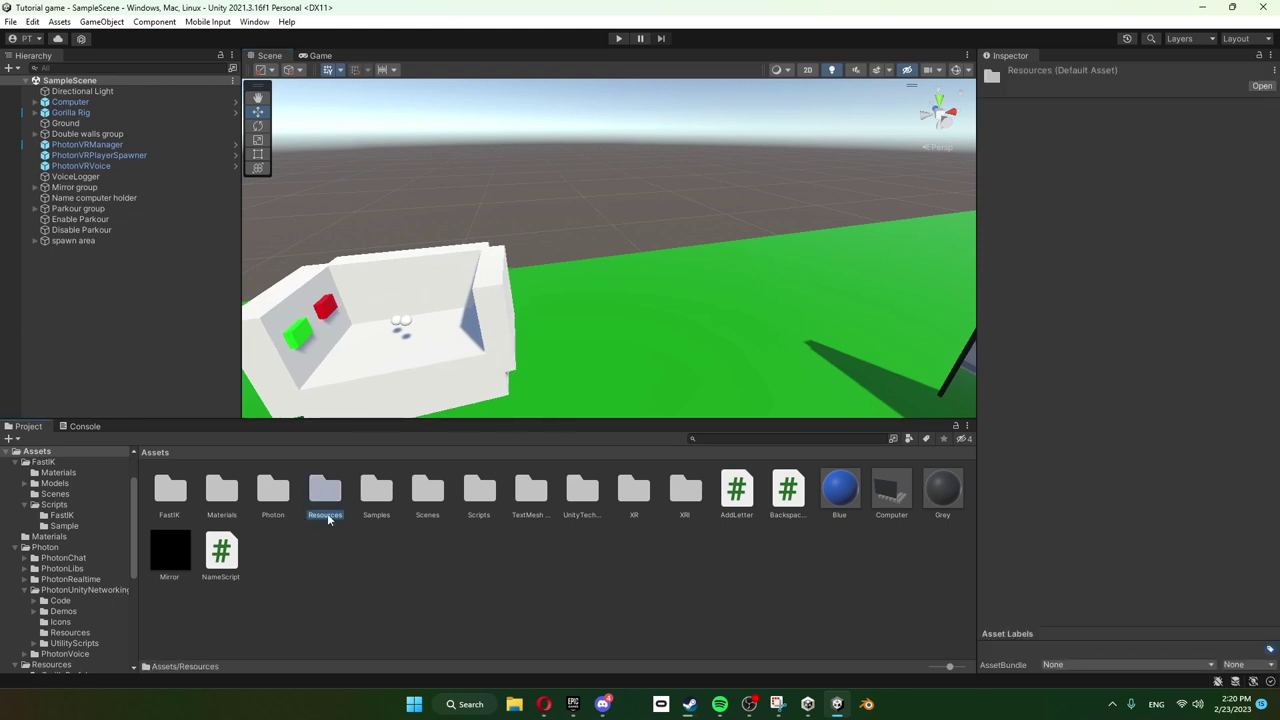
pyautogui.doubleClick(327, 490)
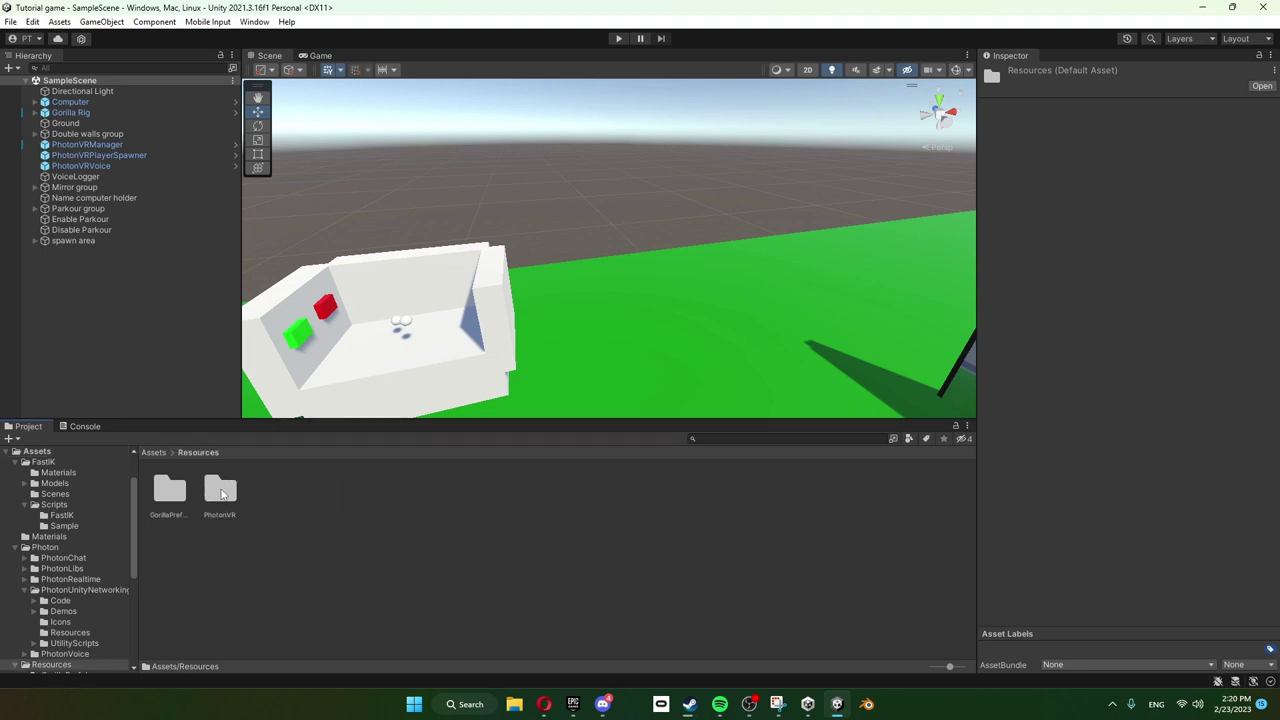
pyautogui.doubleClick(221, 493)
pyautogui.doubleClick(323, 495)
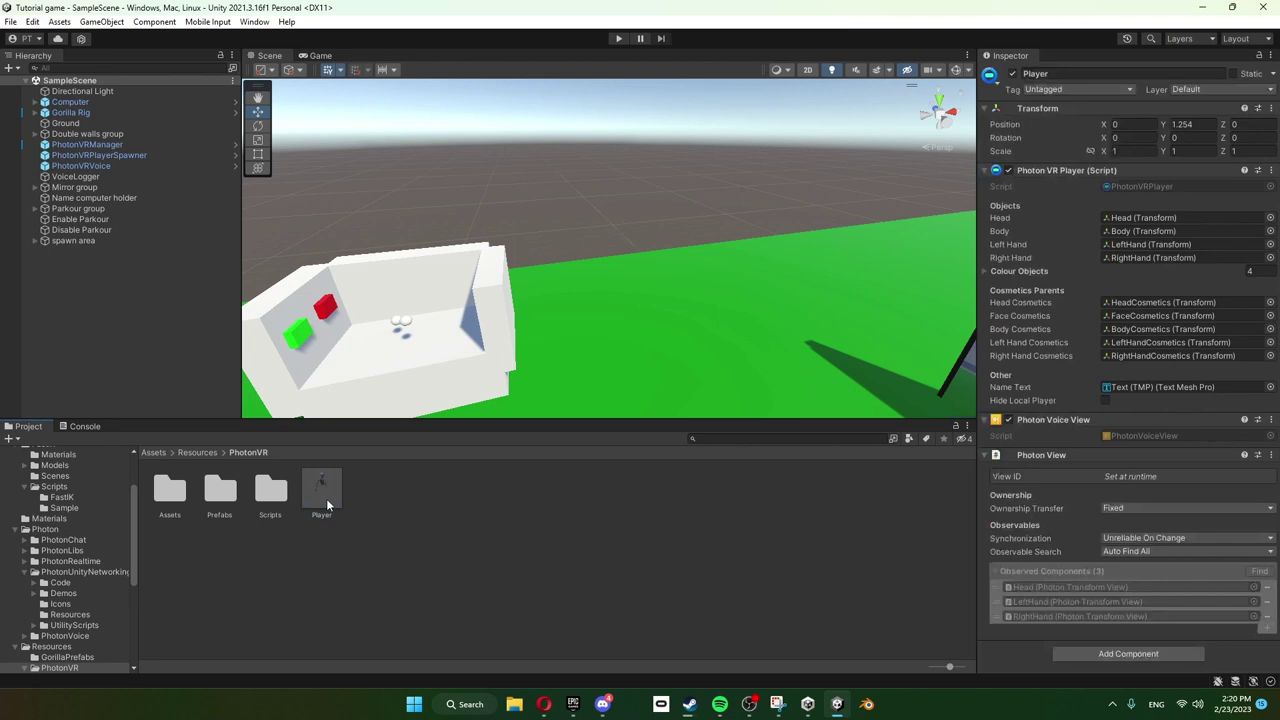
# Activate the VRTopHat object under HeadCosmetics and view it on the robot's head
pyautogui.click(55, 141)
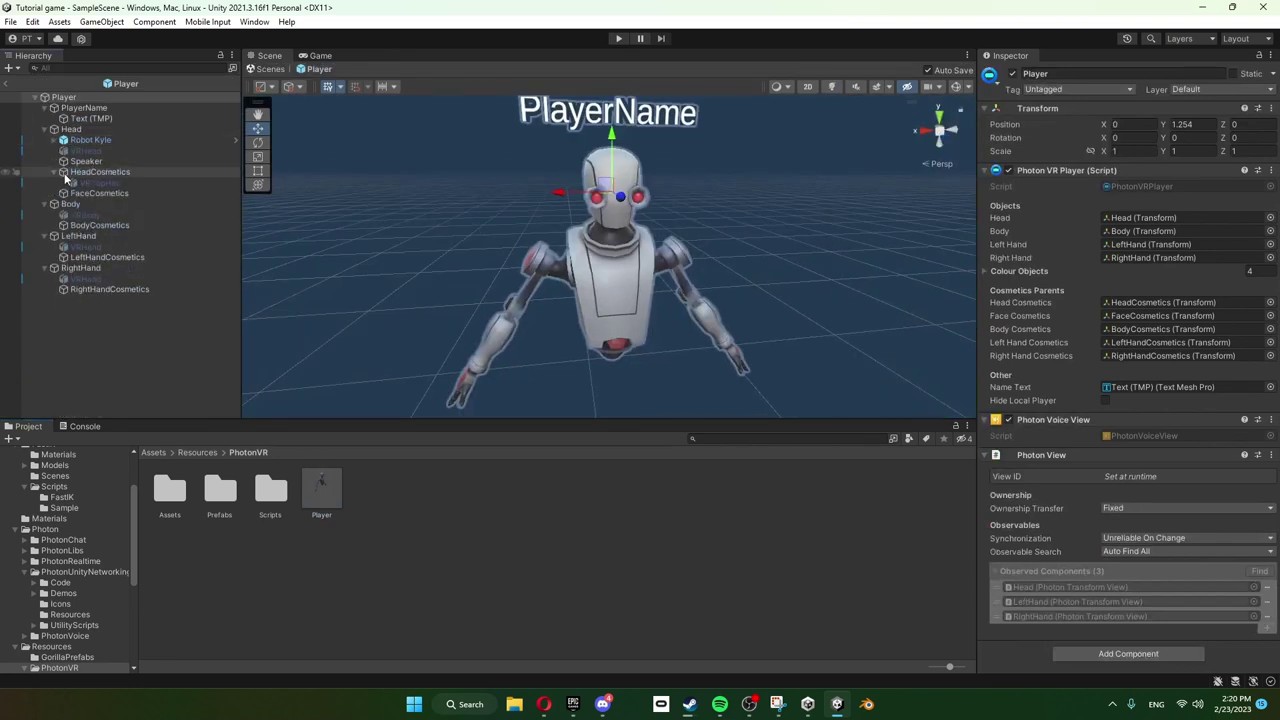
pyautogui.click(100, 183)
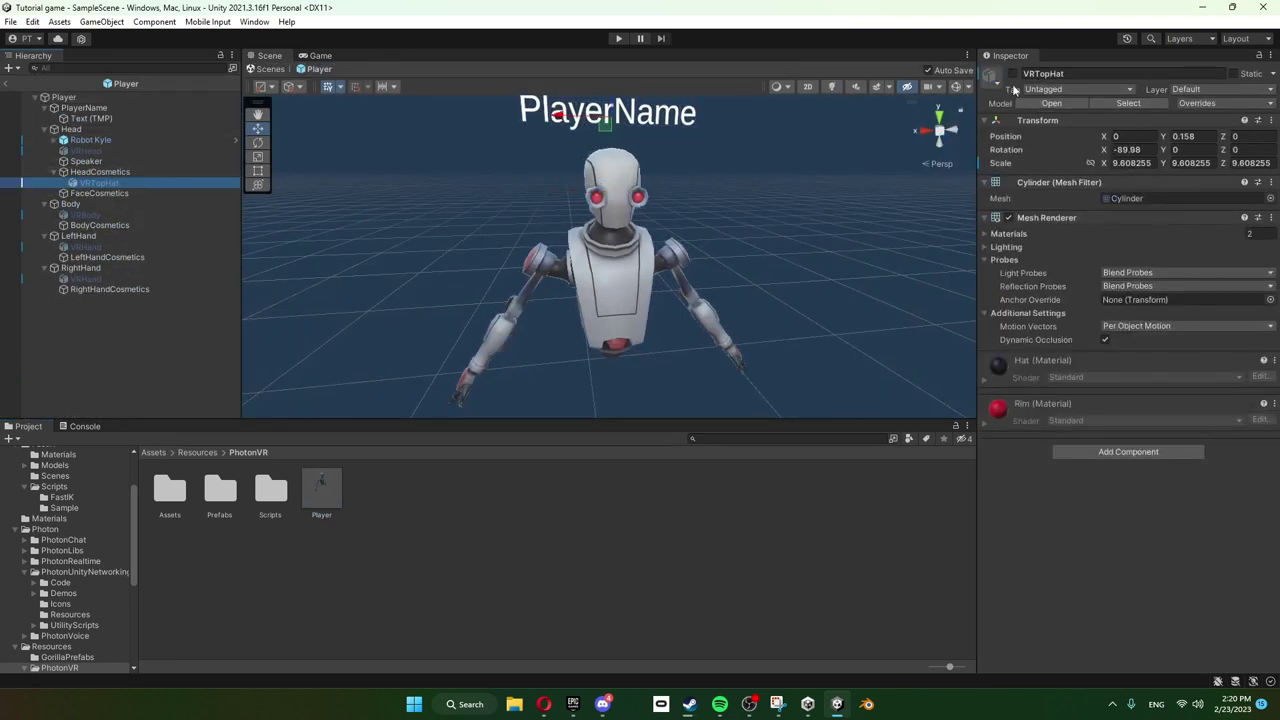
pyautogui.click(1012, 74)
pyautogui.moveTo(748, 255); pyautogui.dragTo(690, 215, button='right')
pyautogui.press('a')
pyautogui.press('d')
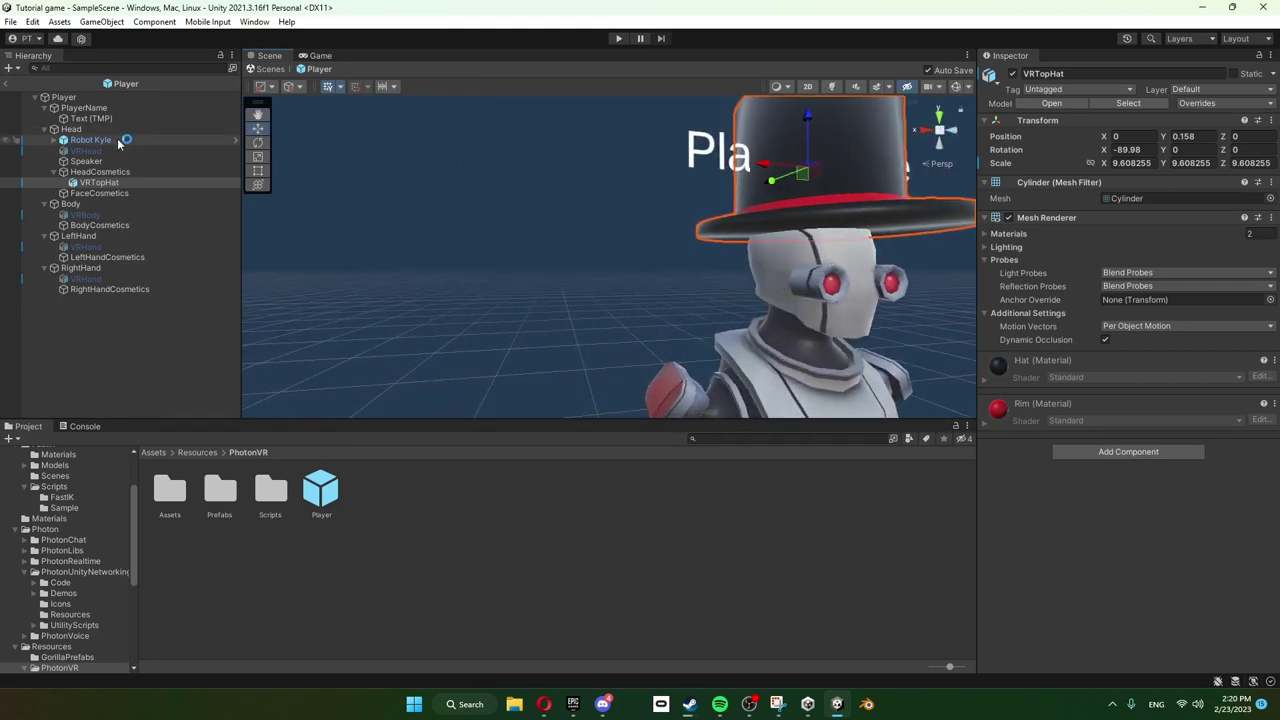
# Scale the Robot Kyle model up uniformly to about 0.83
pyautogui.click(121, 140)
pyautogui.moveTo(455, 248); pyautogui.dragTo(500, 280, button='right')
pyautogui.press('s')
pyautogui.click(262, 157)
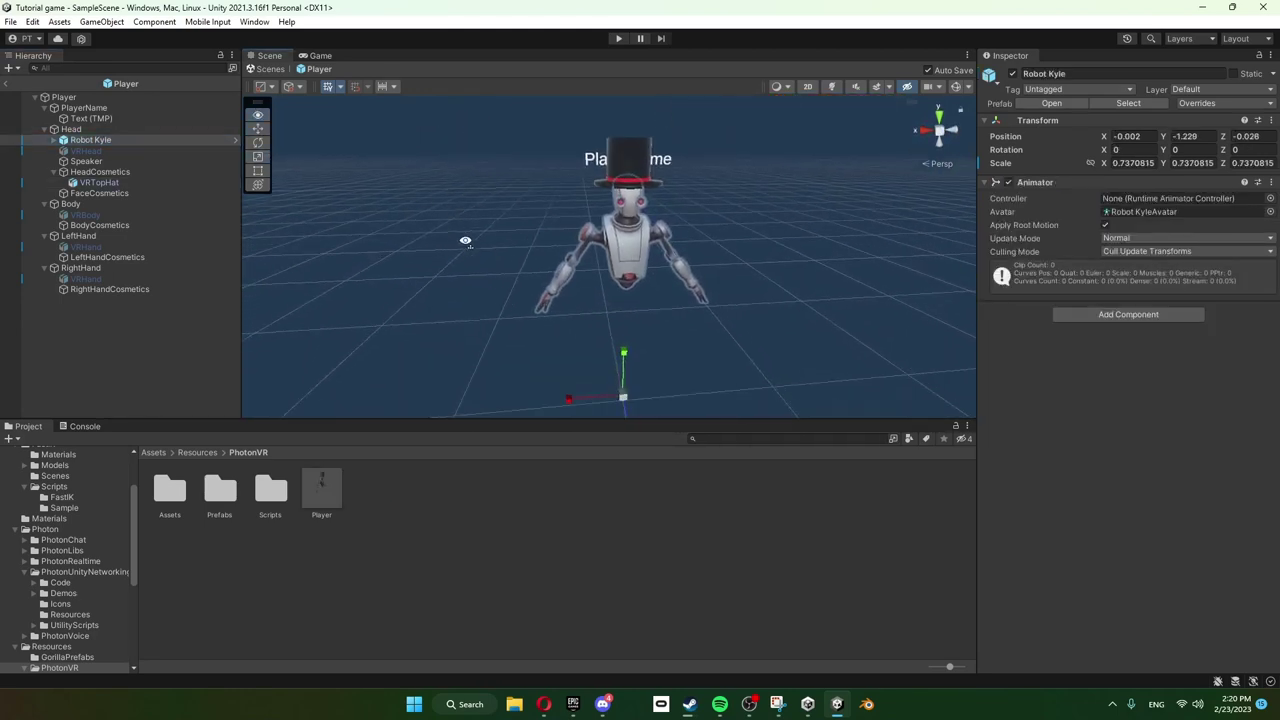
pyautogui.moveTo(622, 383); pyautogui.dragTo(630, 383)
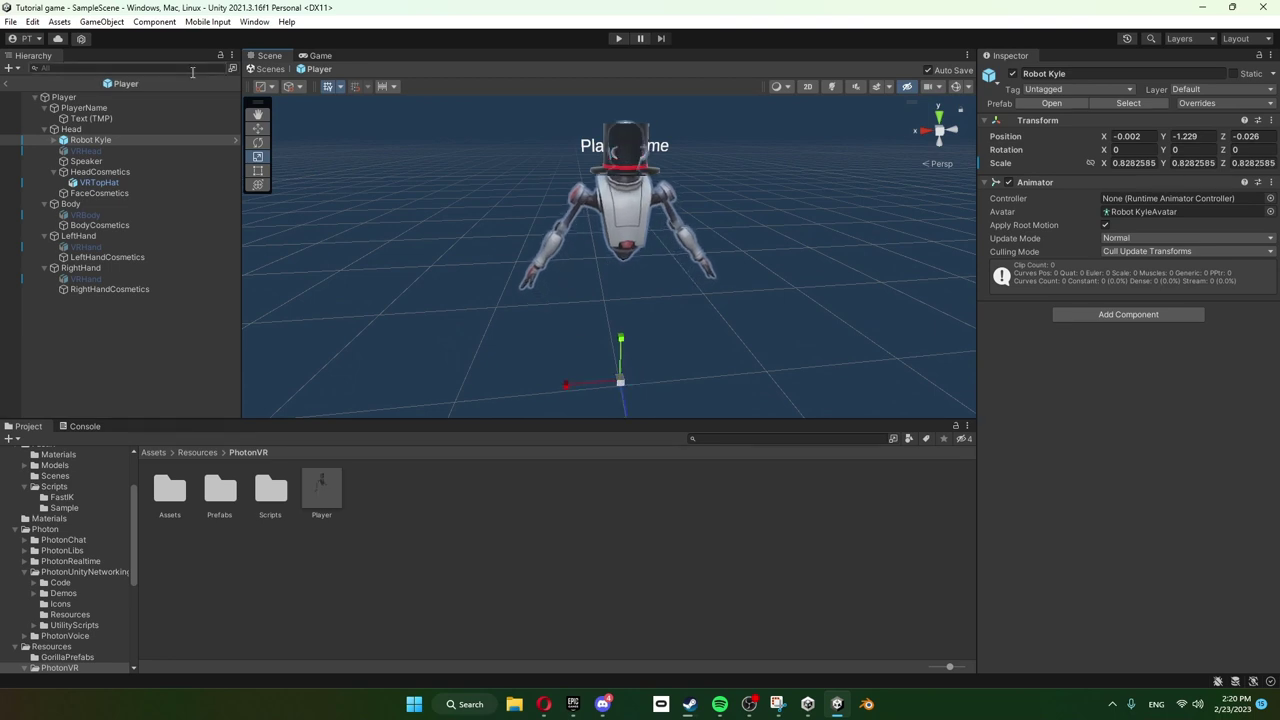
# With the VRHead mesh activated as a size reference, lower Robot Kyle to about Y -1.41 and enlarge it uniformly to fit
pyautogui.click(86, 150)
pyautogui.click(909, 87)
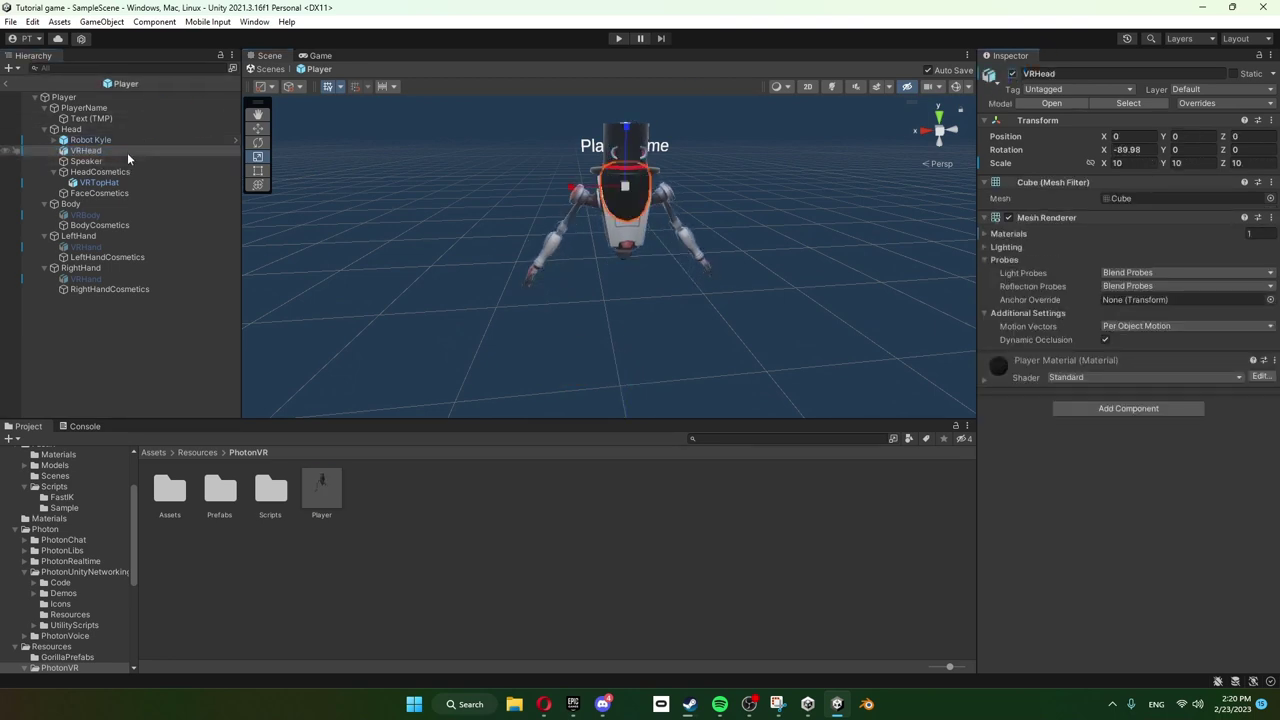
pyautogui.click(90, 140)
pyautogui.press('w')
pyautogui.moveTo(620, 343); pyautogui.dragTo(620, 360)
pyautogui.click(254, 157)
pyautogui.moveTo(546, 208); pyautogui.dragTo(553, 273, button='right')
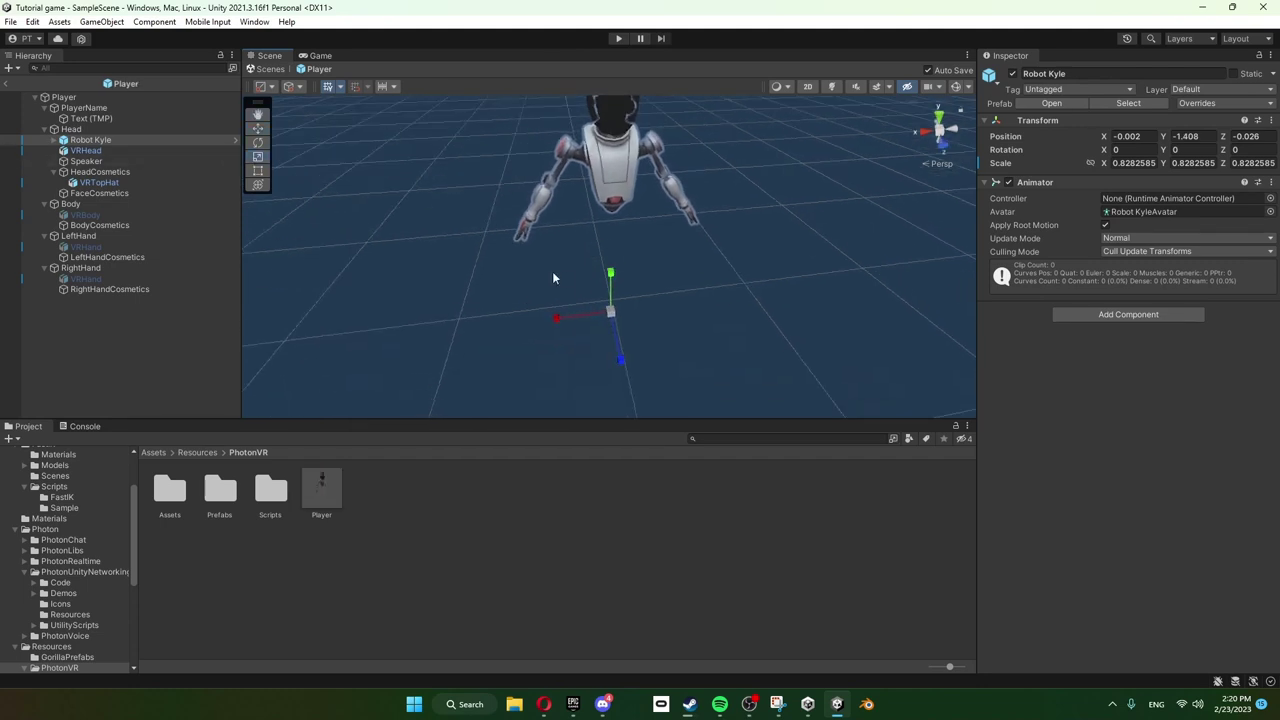
pyautogui.moveTo(615, 318); pyautogui.dragTo(656, 294)
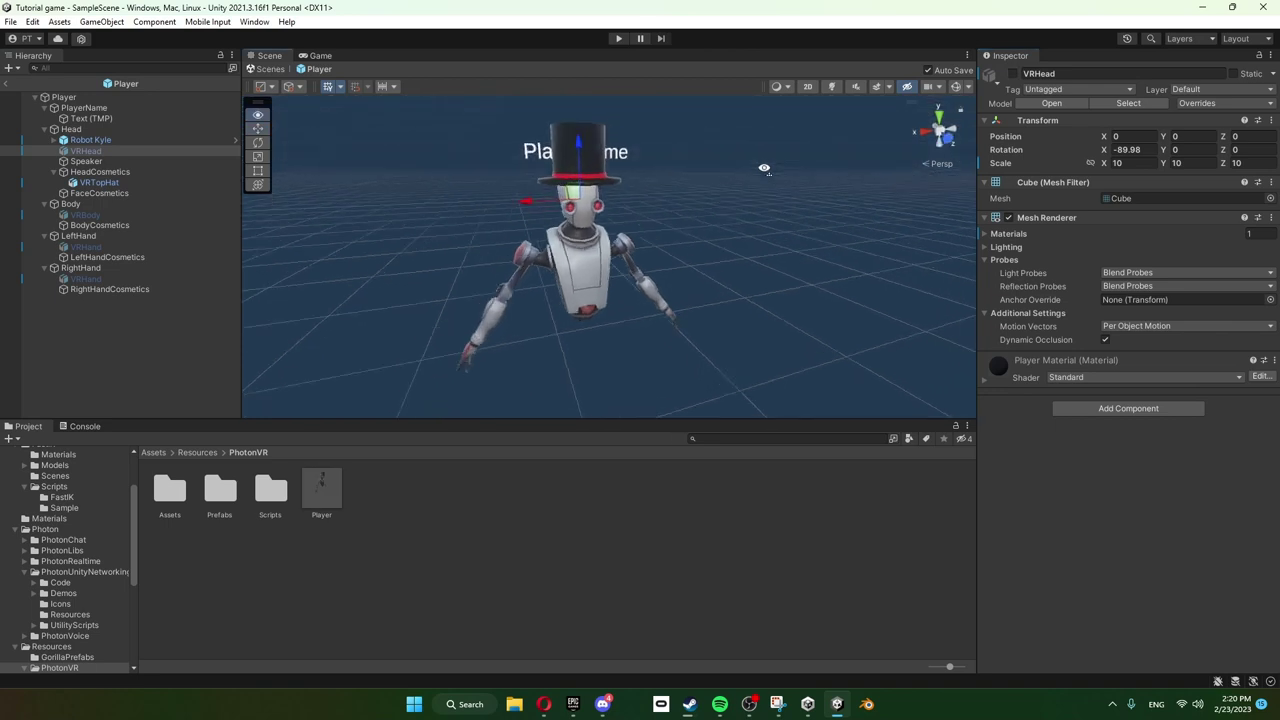
# Move the VRTopHat backwards on the robot's head to about Z -0.05
pyautogui.moveTo(763, 166); pyautogui.dragTo(831, 147, button='right')
pyautogui.click(696, 113)
pyautogui.moveTo(530, 151); pyautogui.dragTo(503, 154)
# Scale the VRTopHat uniformly to about 6.26 and lower it onto the head at about Y 0.136
pyautogui.click(262, 170)
pyautogui.click(262, 158)
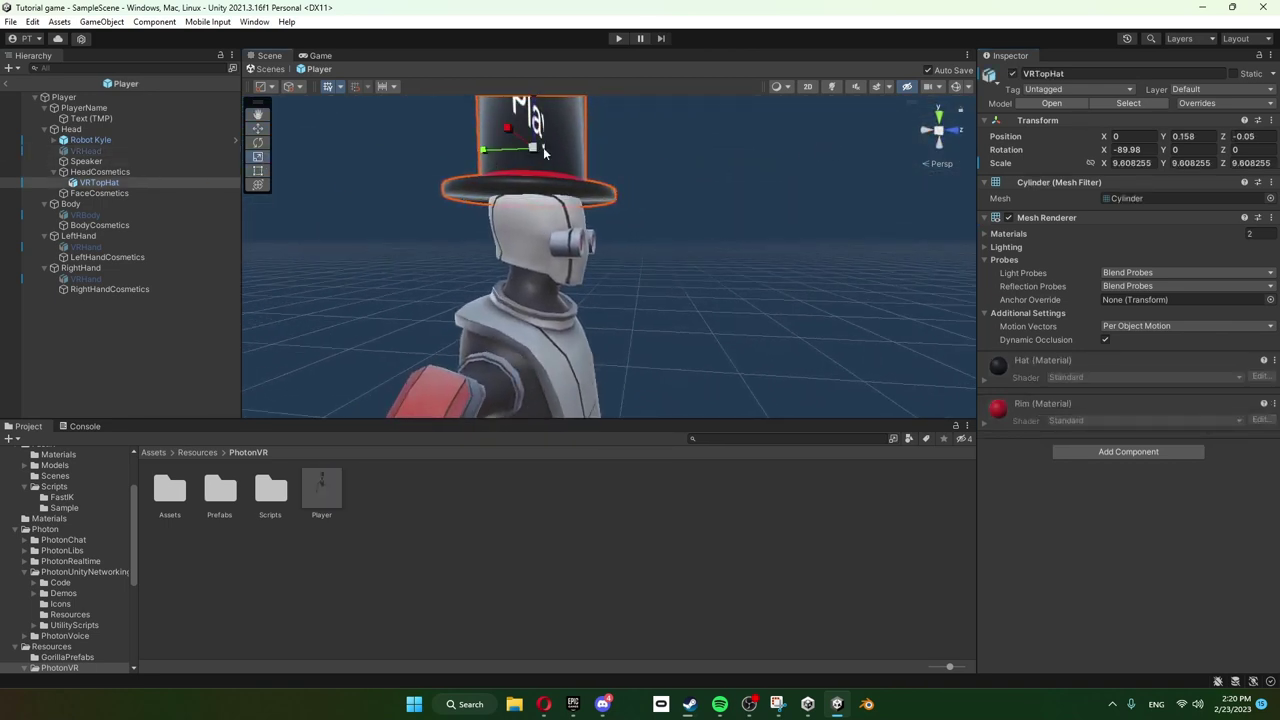
pyautogui.keyDown('alt'); pyautogui.moveTo(640, 206); pyautogui.dragTo(399, 138); pyautogui.keyUp('alt')
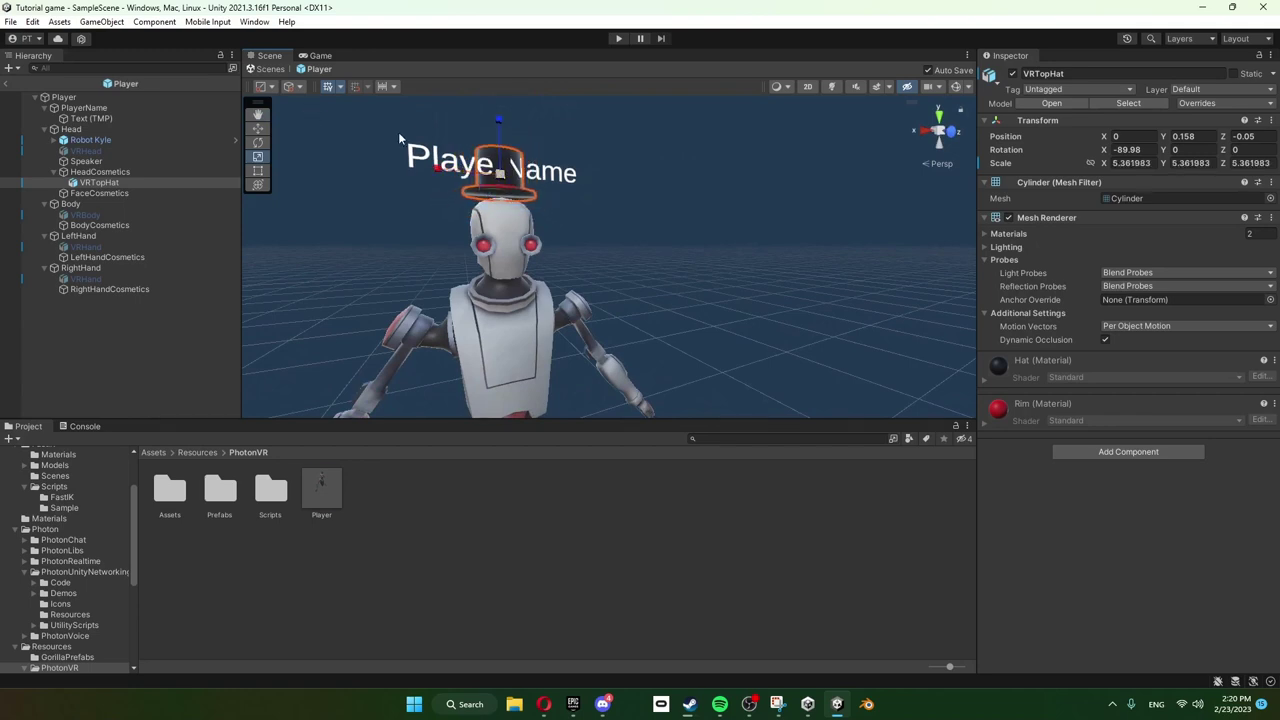
pyautogui.moveTo(508, 176); pyautogui.dragTo(499, 131)
pyautogui.press('w')
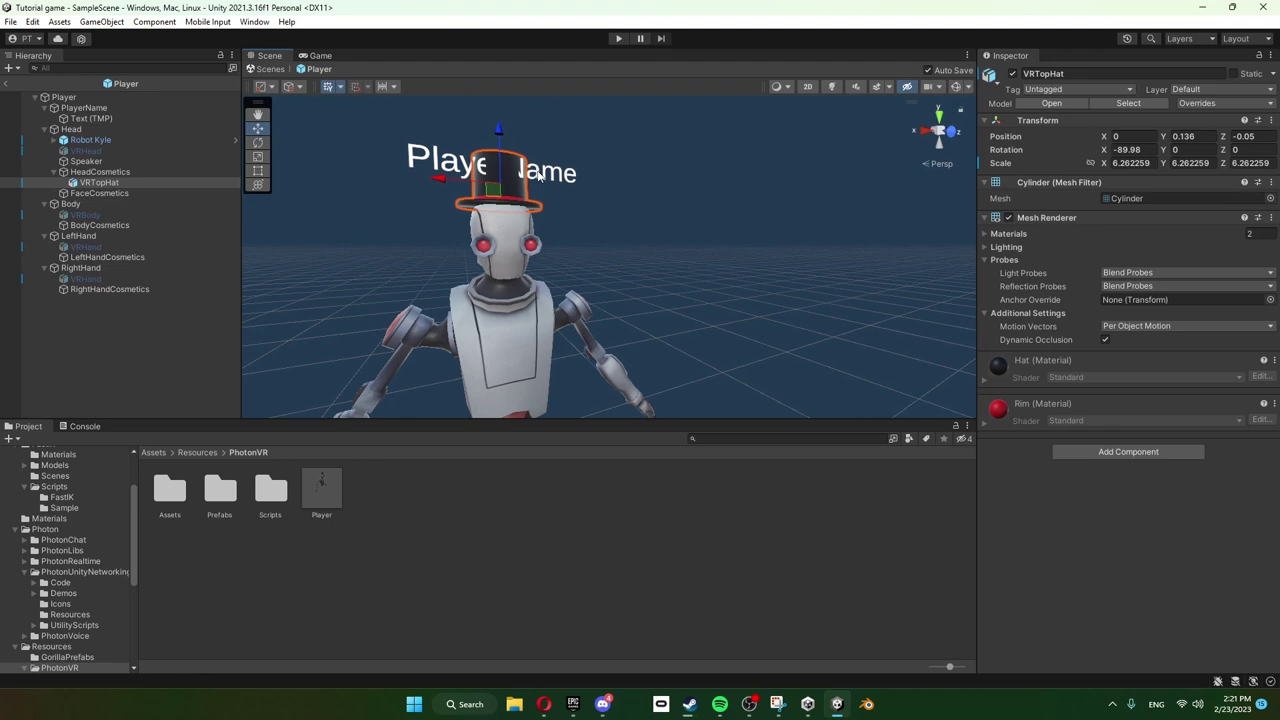
# Raise the PlayerName text so that it floats clear above the top hat, and check the robot from several angles
pyautogui.click(537, 170)
pyautogui.click(505, 126)
pyautogui.click(533, 170)
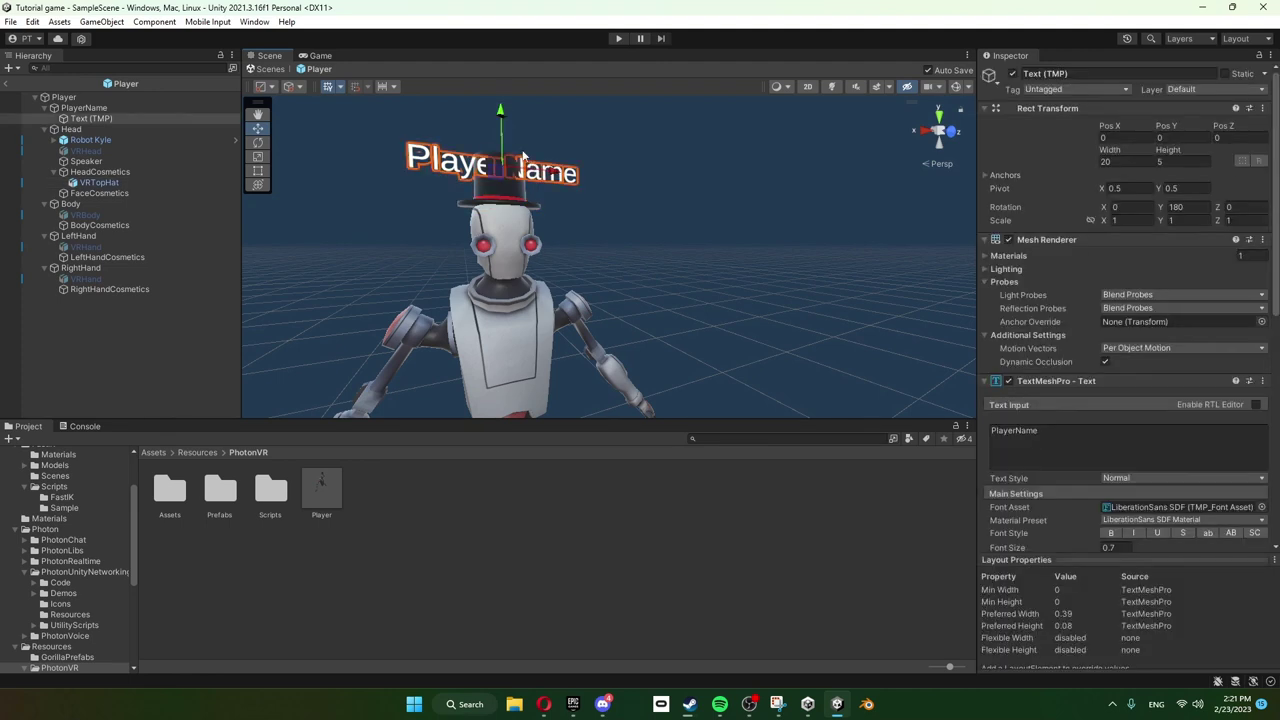
pyautogui.moveTo(502, 164); pyautogui.dragTo(502, 119)
pyautogui.click(500, 145)
pyautogui.click(501, 176)
pyautogui.keyDown('alt'); pyautogui.moveTo(501, 176); pyautogui.dragTo(820, 195); pyautogui.keyUp('alt')
pyautogui.click(785, 376)
pyautogui.keyDown('alt'); pyautogui.moveTo(792, 350); pyautogui.dragTo(512, 334); pyautogui.keyUp('alt')
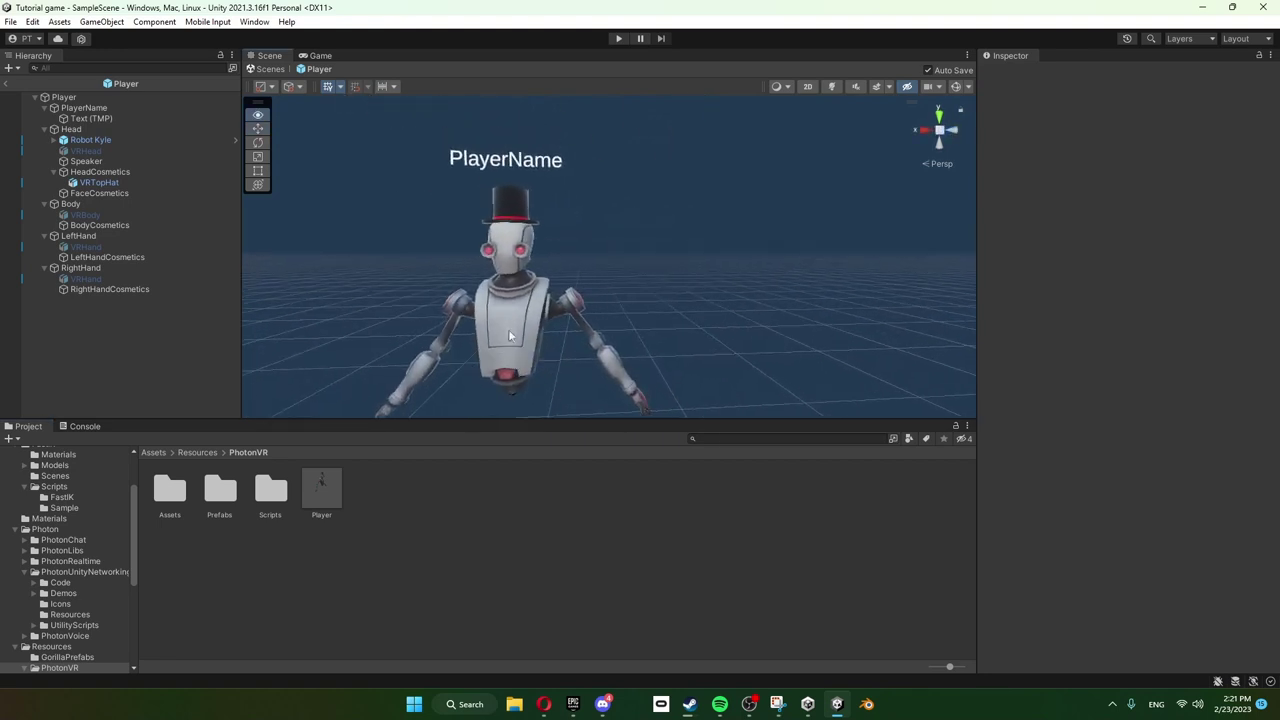
pyautogui.moveTo(614, 280); pyautogui.dragTo(738, 284, button='middle')
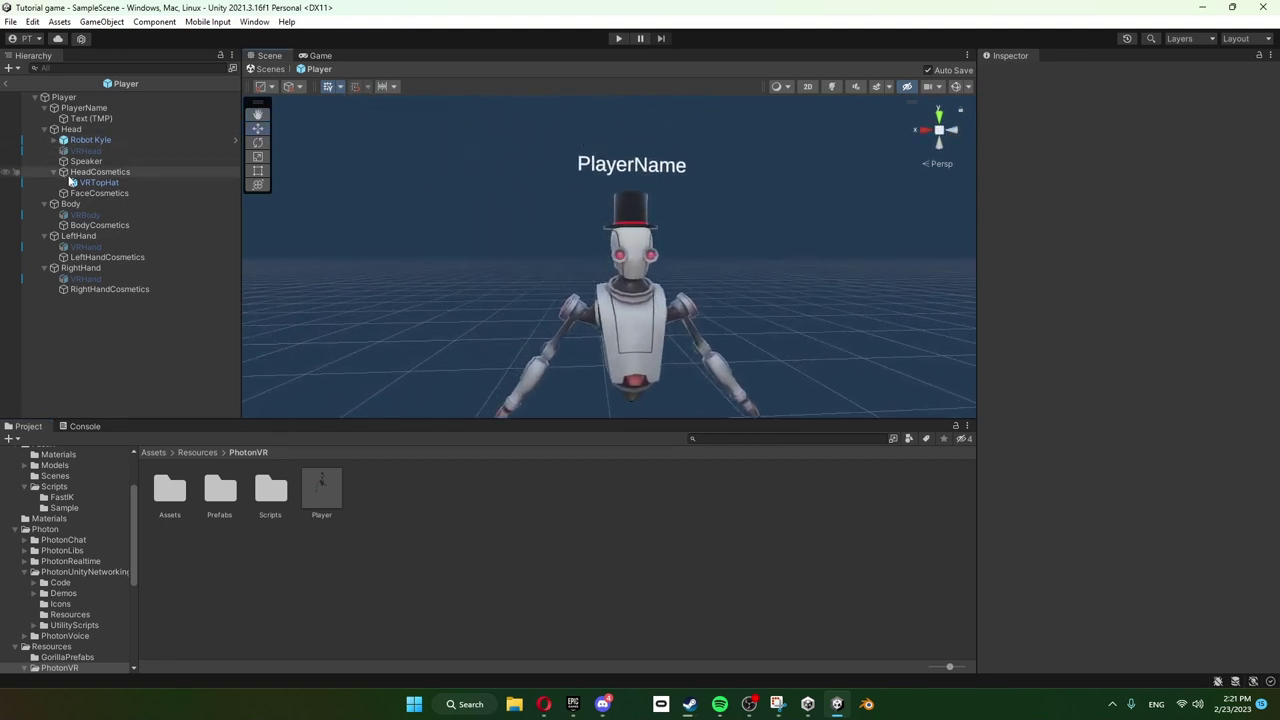
# Deactivate the VRTopHat object and copy its name to the clipboard
pyautogui.click(100, 183)
pyautogui.click(1012, 73)
pyautogui.click(1116, 74)
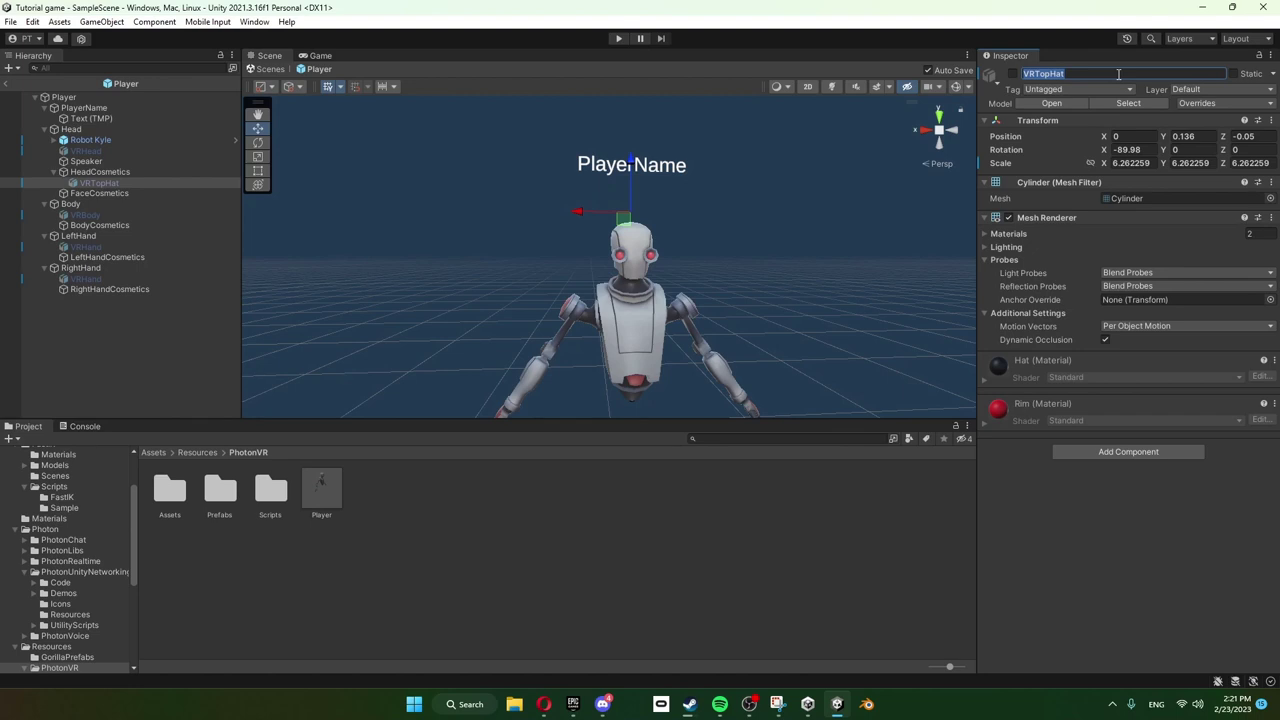
pyautogui.hotkey('ctrl', 'c')
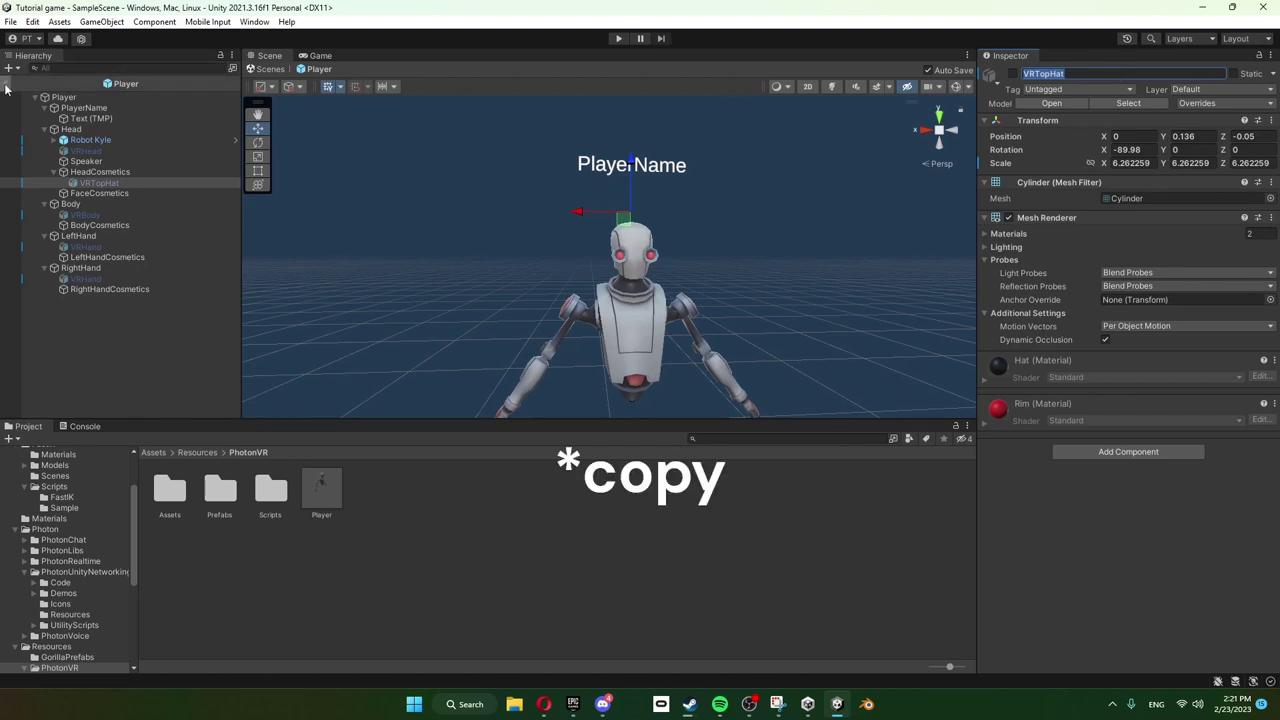
# Leave the Player prefab for the main scene, view the spawn area and collapse its group with nothing selected
pyautogui.click(6, 85)
pyautogui.keyDown('alt'); pyautogui.moveTo(740, 225); pyautogui.dragTo(546, 260); pyautogui.keyUp('alt')
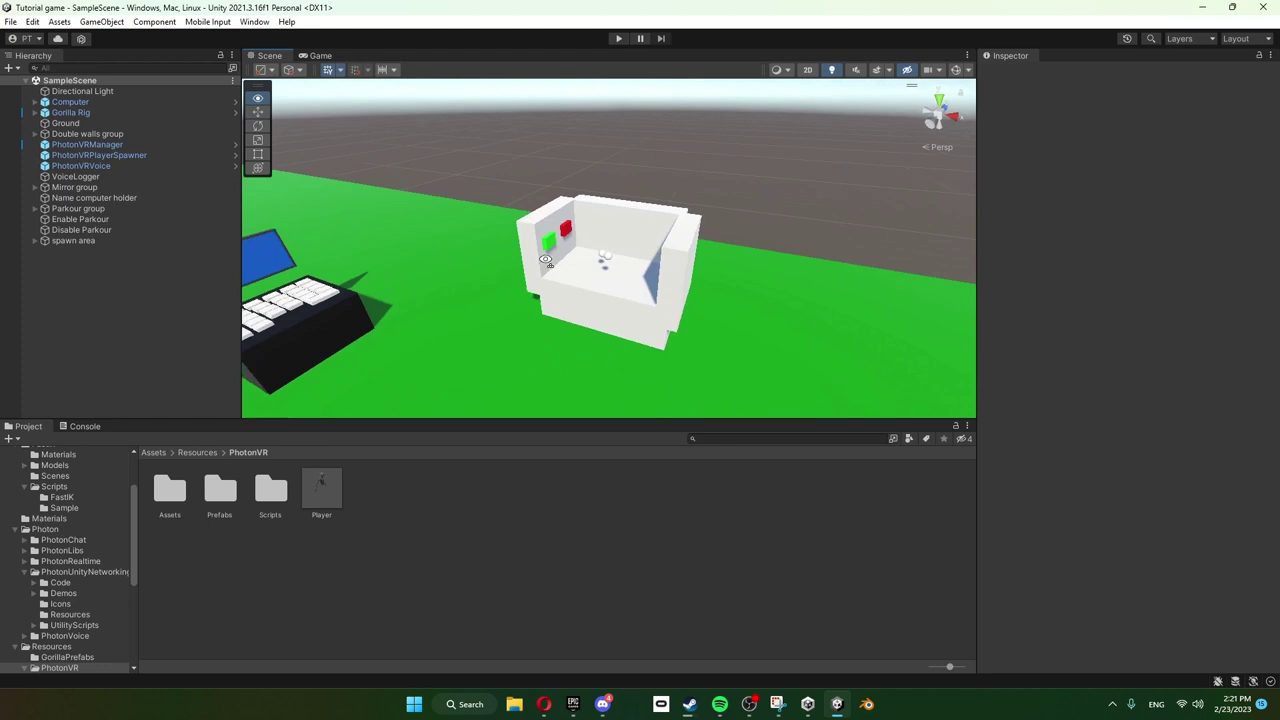
pyautogui.moveTo(545, 260); pyautogui.dragTo(594, 292, button='right')
pyautogui.click(573, 296)
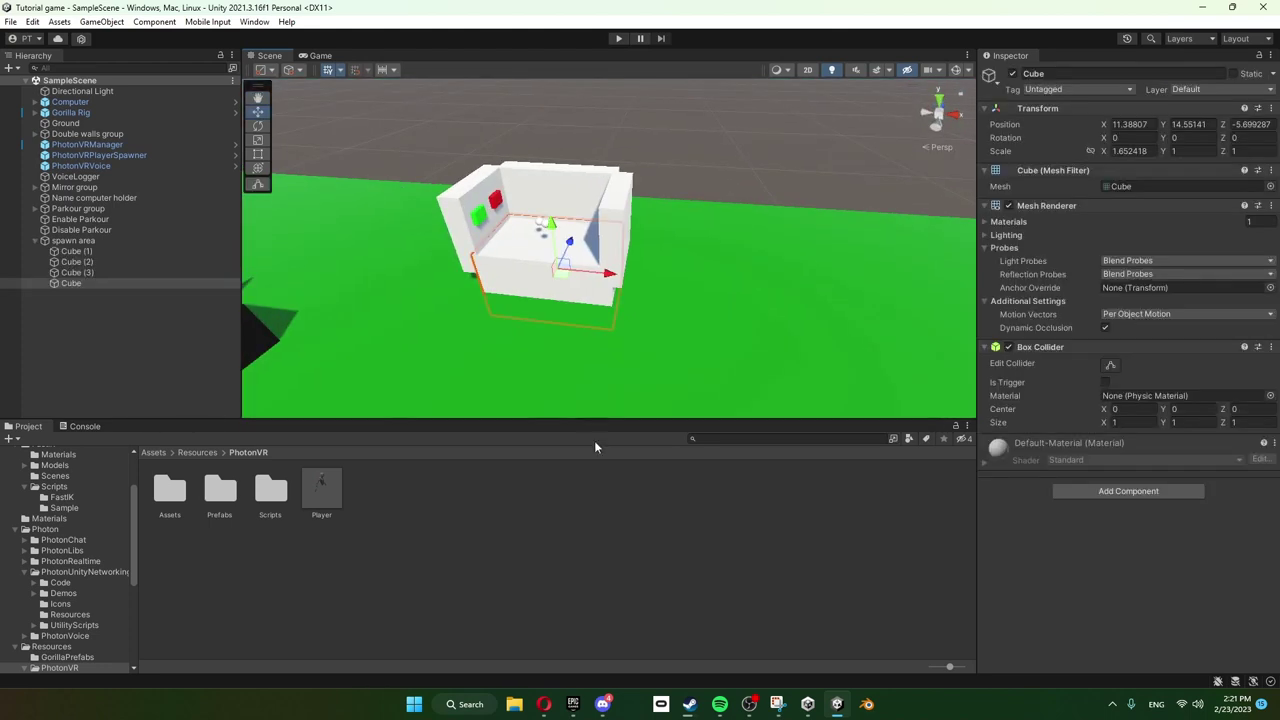
pyautogui.click(594, 540)
pyautogui.click(36, 240)
pyautogui.click(38, 241)
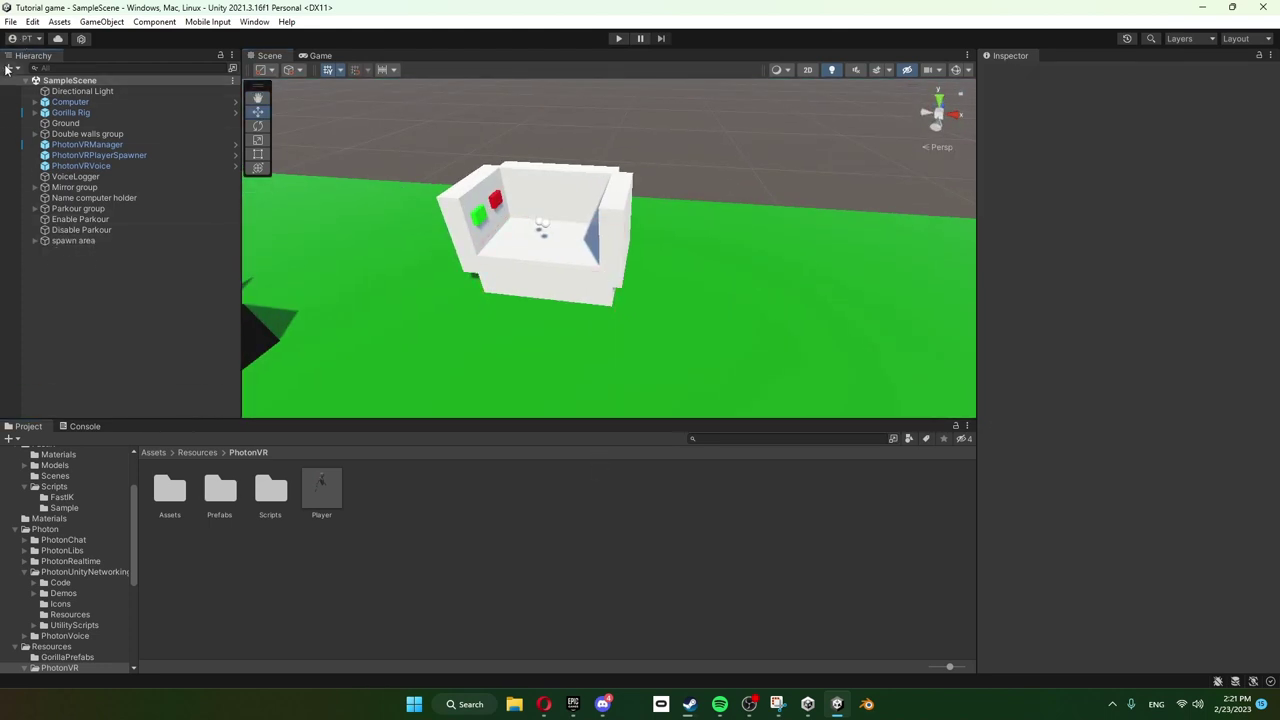
# Create an empty game object in the scene and name it Cosmetics
pyautogui.click(9, 68)
pyautogui.click(50, 84)
pyautogui.write('C')
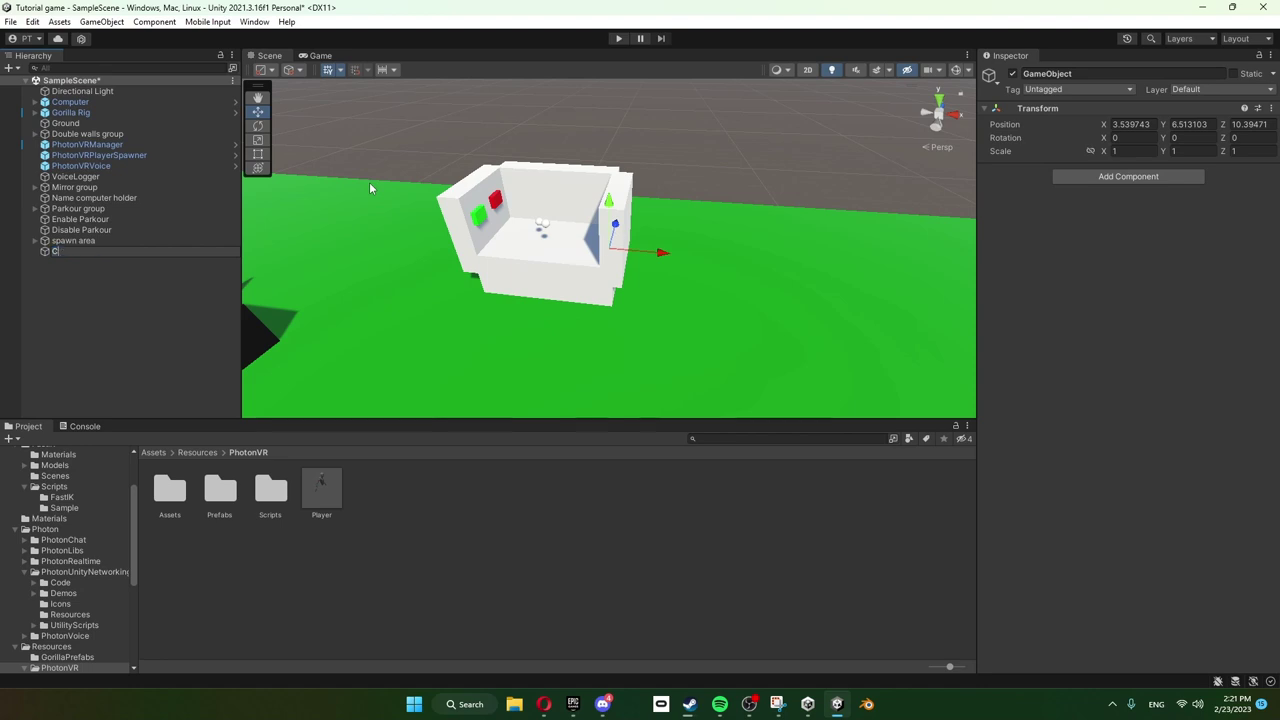
pyautogui.write('osmetics')
pyautogui.press('Return')
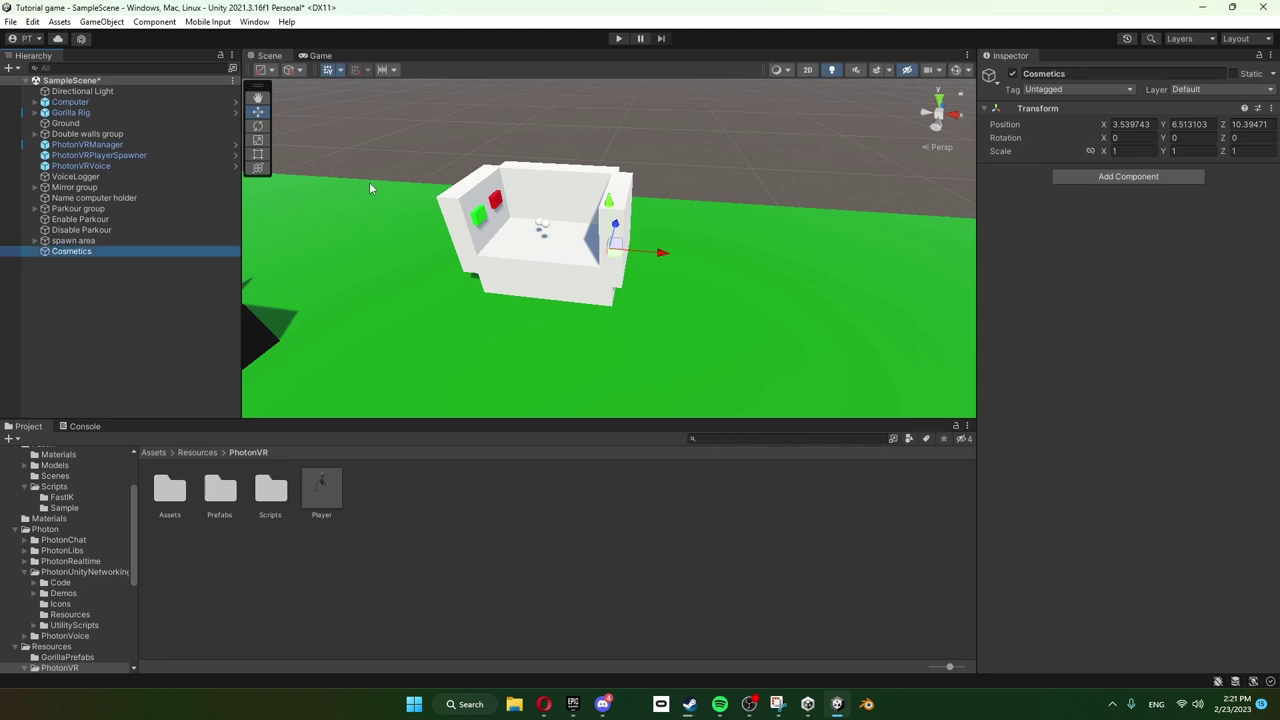
# Add a 3D cube as a child of the Cosmetics object, keeping the name Cube
pyautogui.press('f')
pyautogui.rightClick(68, 253)
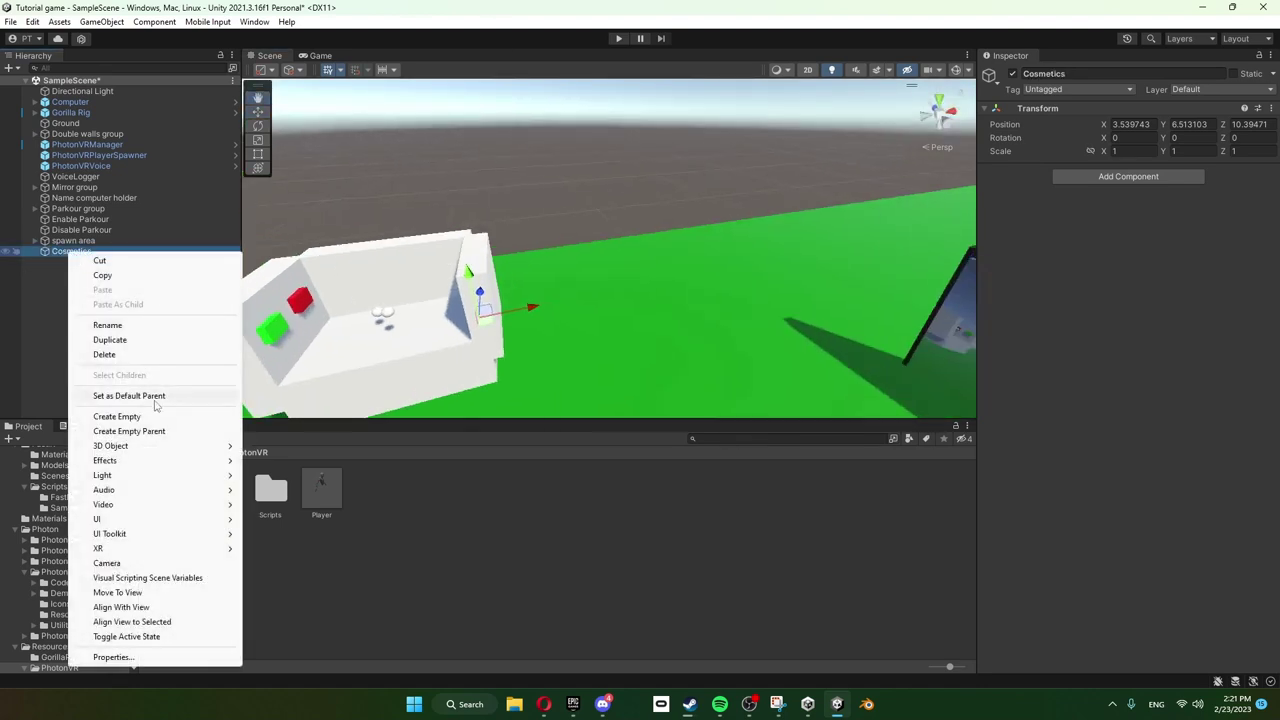
pyautogui.moveTo(100, 443)
pyautogui.click(266, 440)
pyautogui.press('Return')
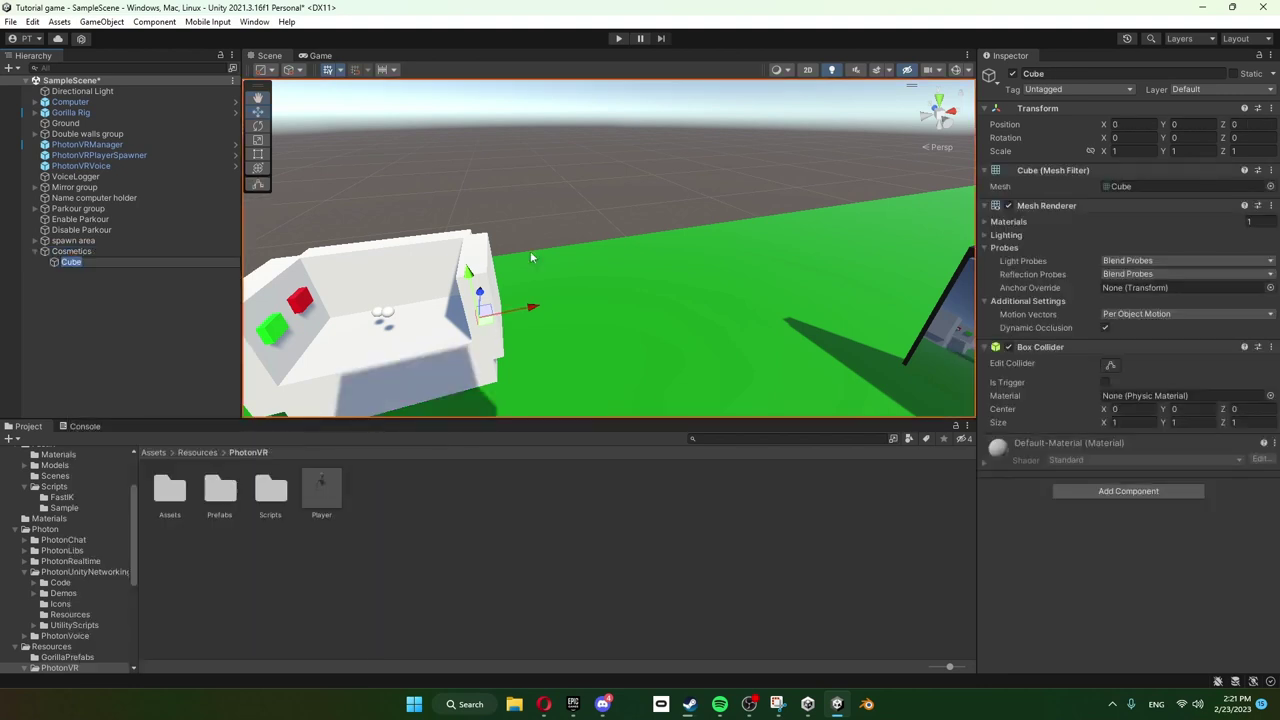
# Move the cube down onto the ground beside the spawn area, to about X 1.52, Y -2.22, Z 2.61
pyautogui.press('f')
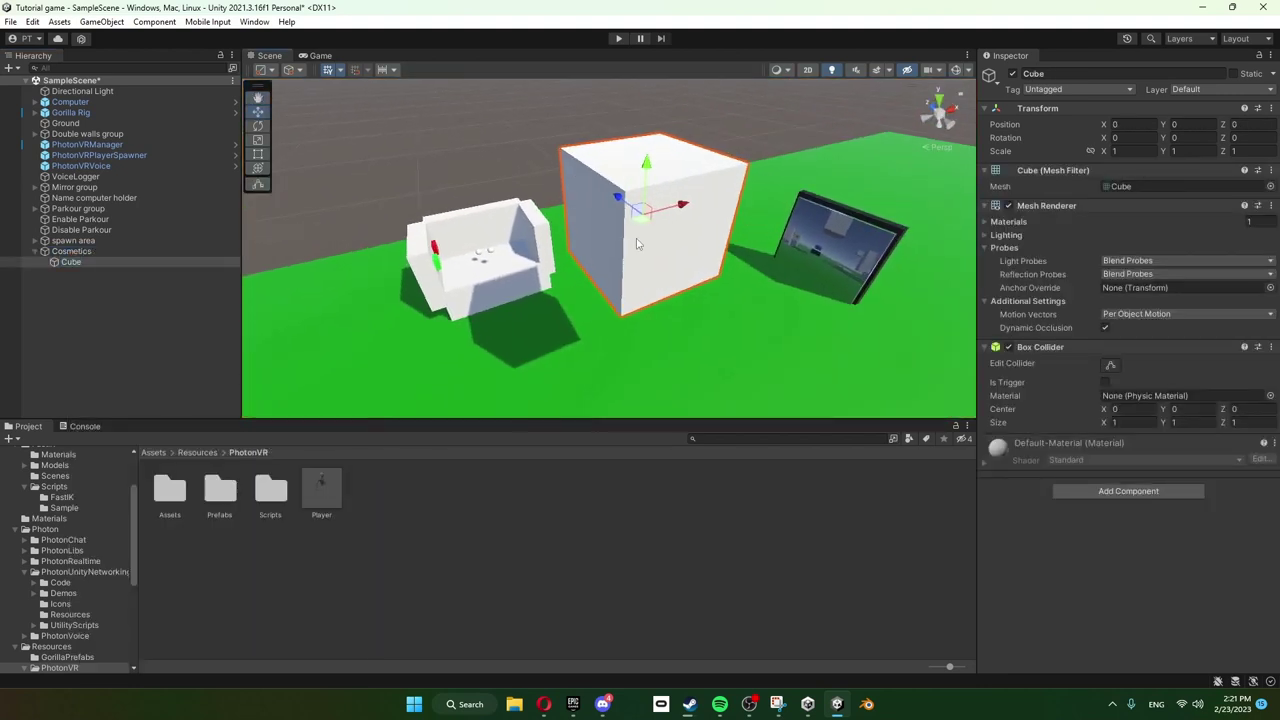
pyautogui.moveTo(646, 165); pyautogui.dragTo(592, 258)
pyautogui.press('f')
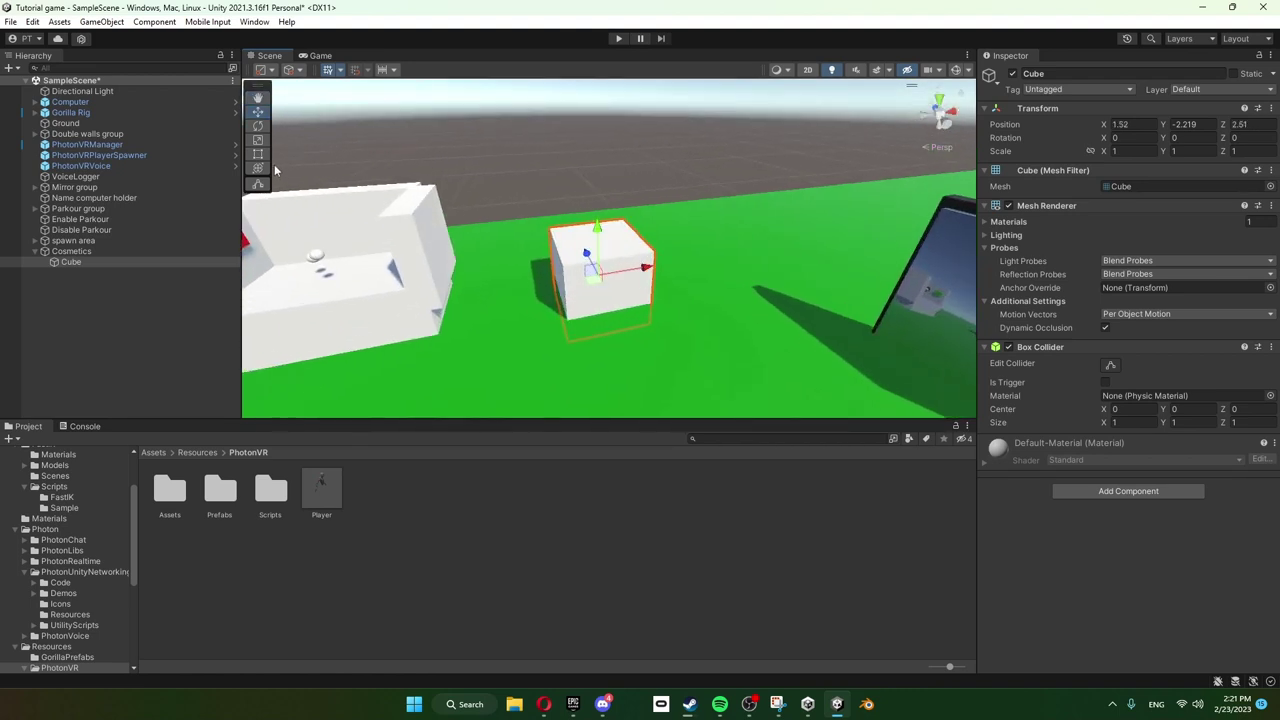
# Resize the cube beside the spawn area into a wider, lower block, with a scale of about 1.44 × 0.74 × 1
pyautogui.press('t')
pyautogui.moveTo(604, 238); pyautogui.dragTo(604, 256)
pyautogui.moveTo(565, 294); pyautogui.dragTo(569, 259)
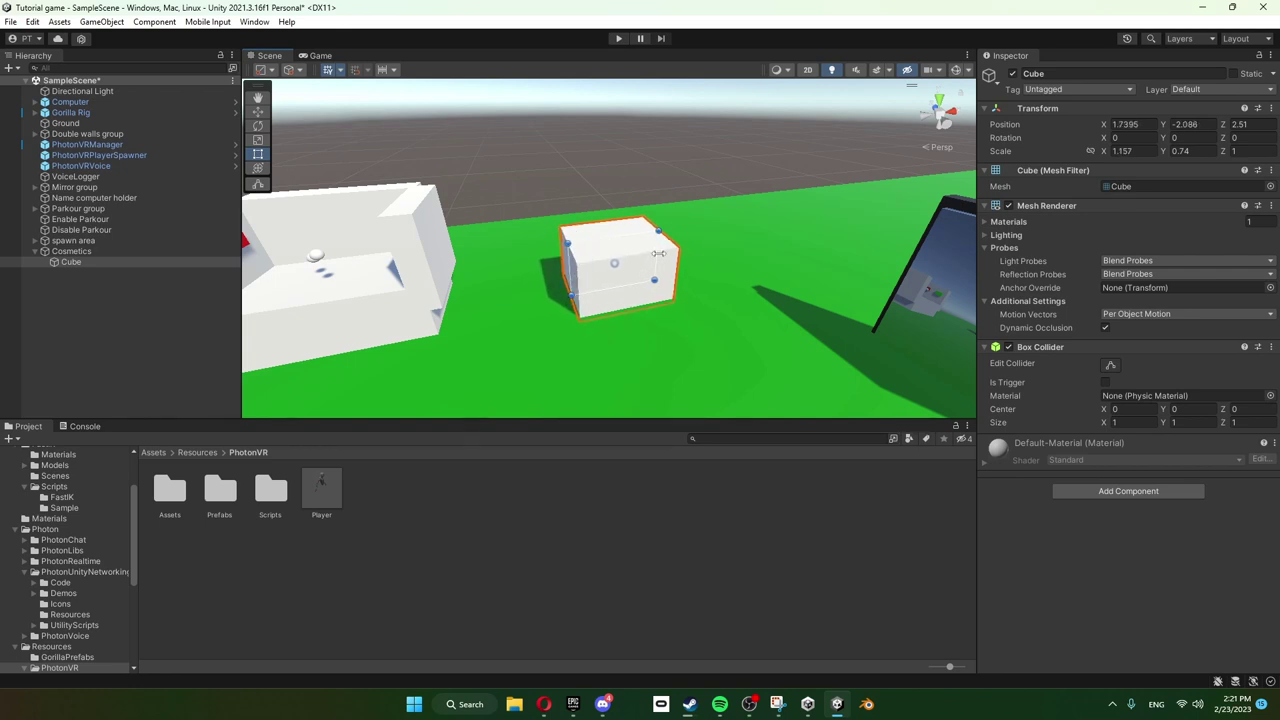
pyautogui.moveTo(657, 254); pyautogui.dragTo(676, 252)
# Duplicate the block and move the copy up so it sits on top, at about Y -1.37
pyautogui.click(253, 113)
pyautogui.moveTo(580, 225); pyautogui.dragTo(524, 228, button='right')
pyautogui.hotkey('ctrl', 'd')
pyautogui.moveTo(572, 275); pyautogui.dragTo(586, 177)
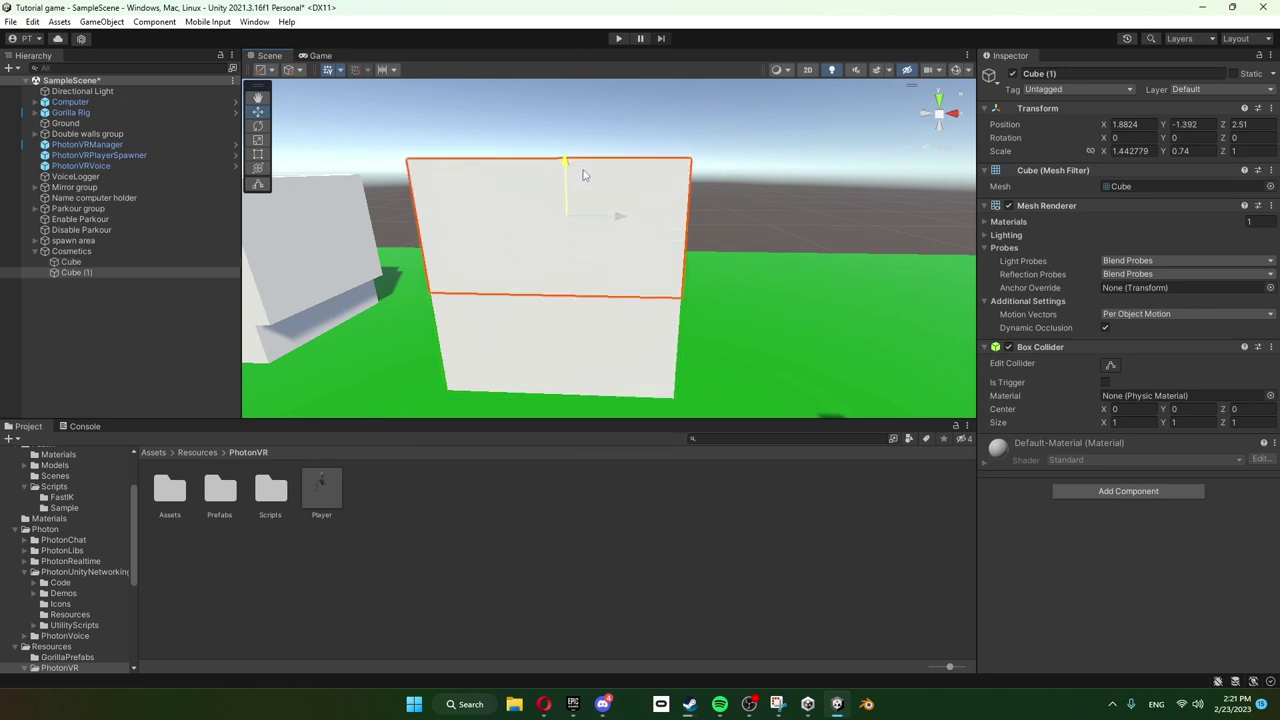
# Create a new material named Glass in the Materials folder of Assets
pyautogui.click(153, 452)
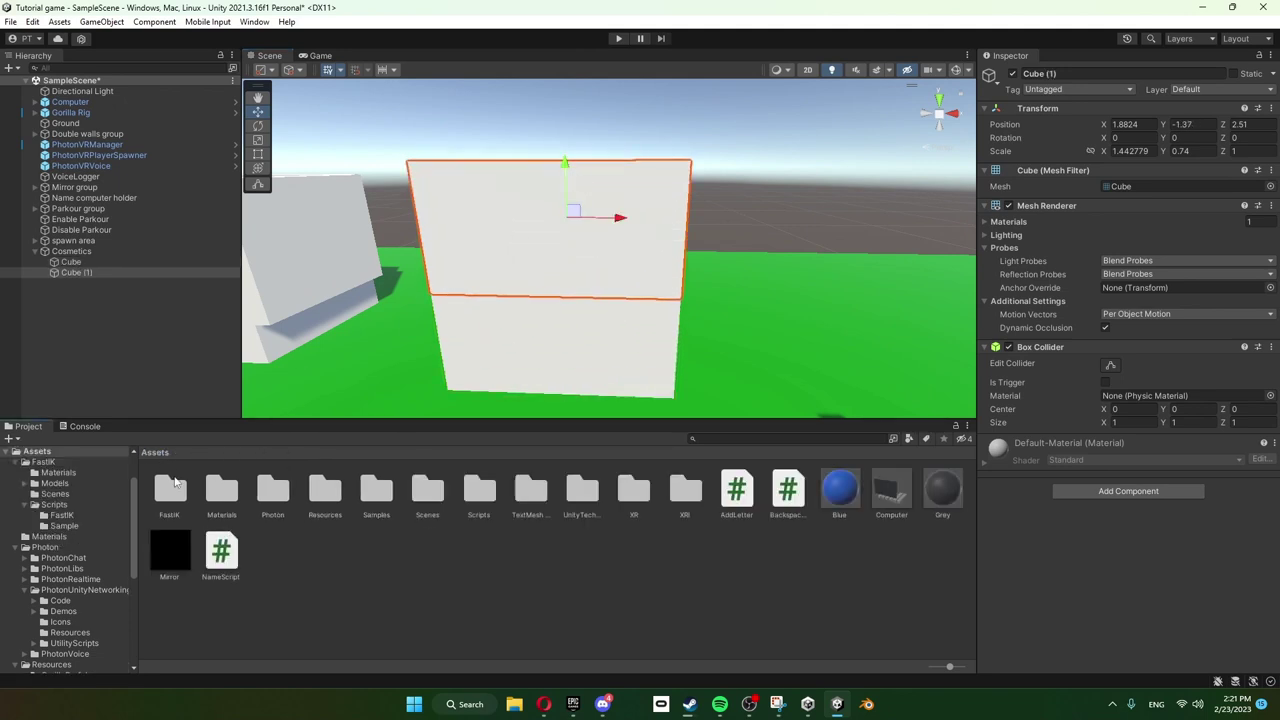
pyautogui.doubleClick(220, 490)
pyautogui.rightClick(498, 510)
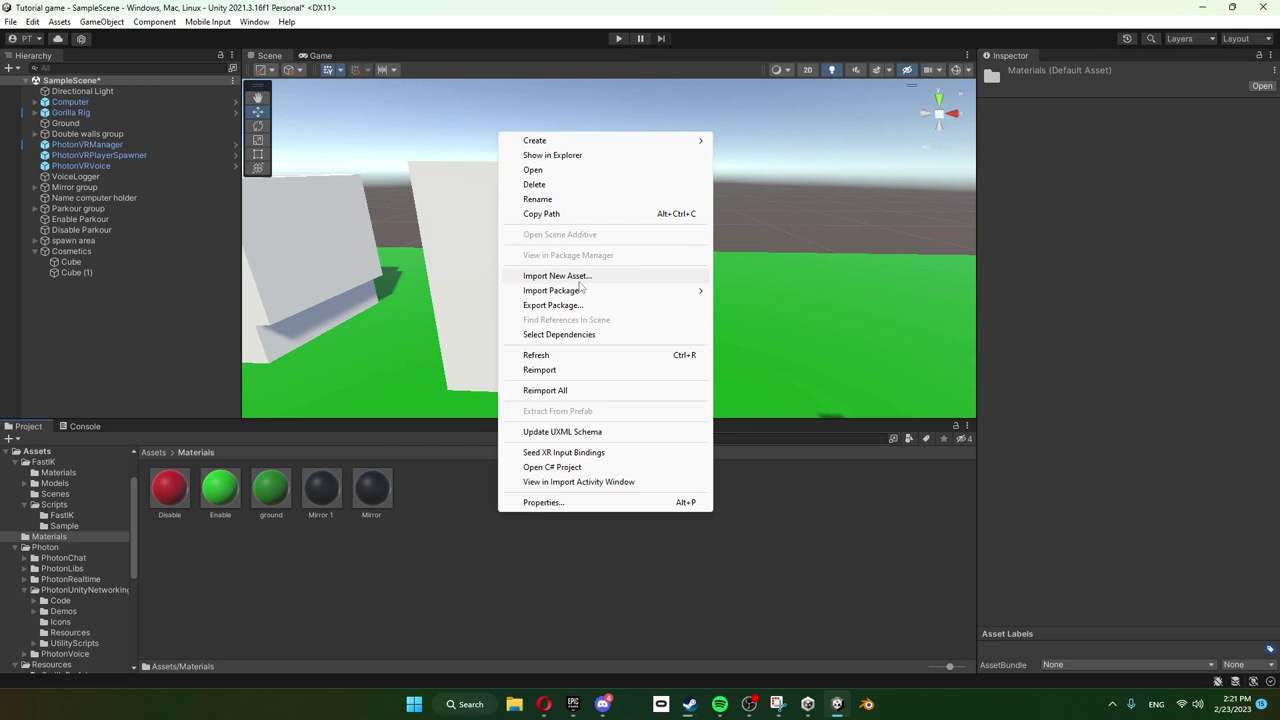
pyautogui.moveTo(538, 140)
pyautogui.click(750, 382)
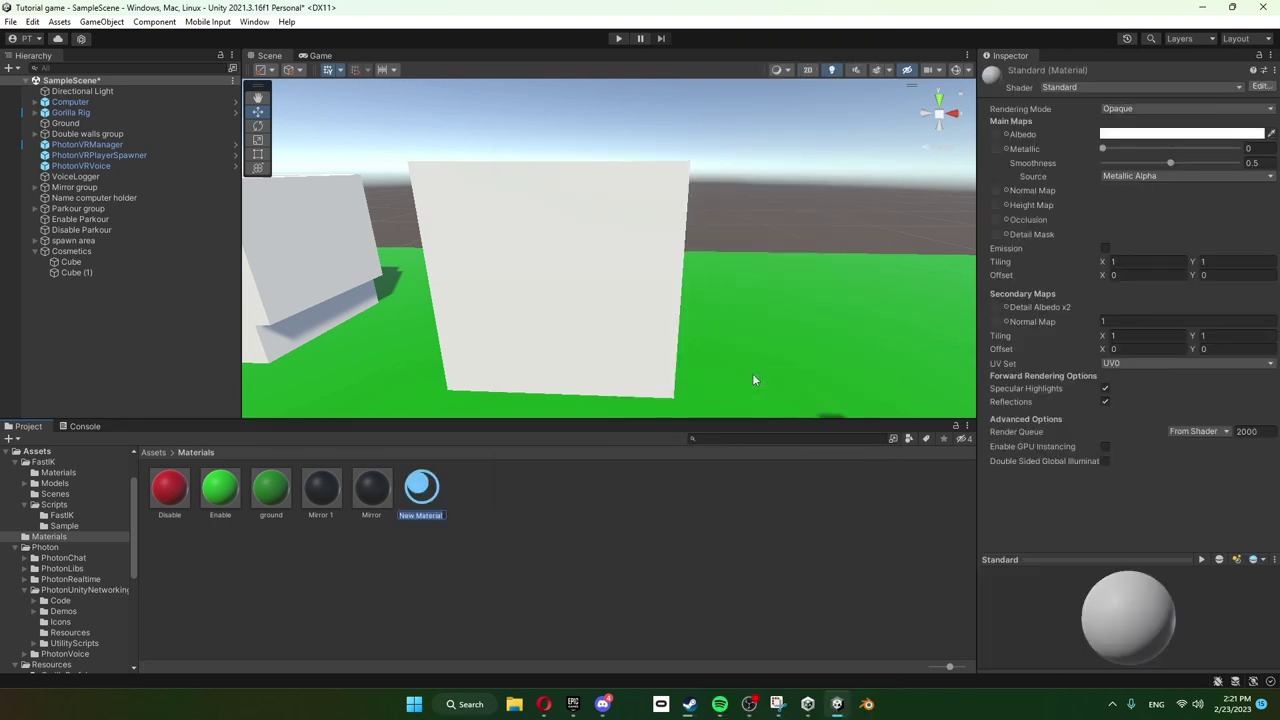
pyautogui.write('Glass')
pyautogui.press('Return')
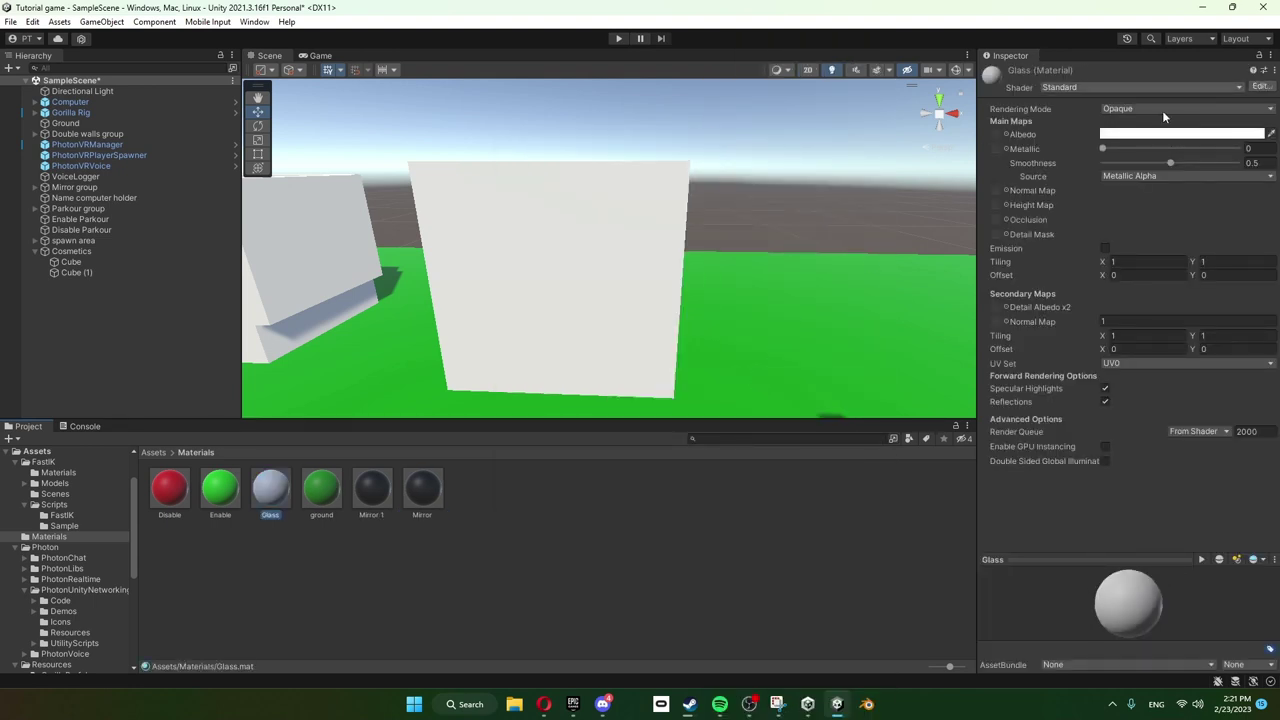
# Set the Glass material's rendering mode to Transparent and lower its albedo alpha to 14
pyautogui.click(1147, 109)
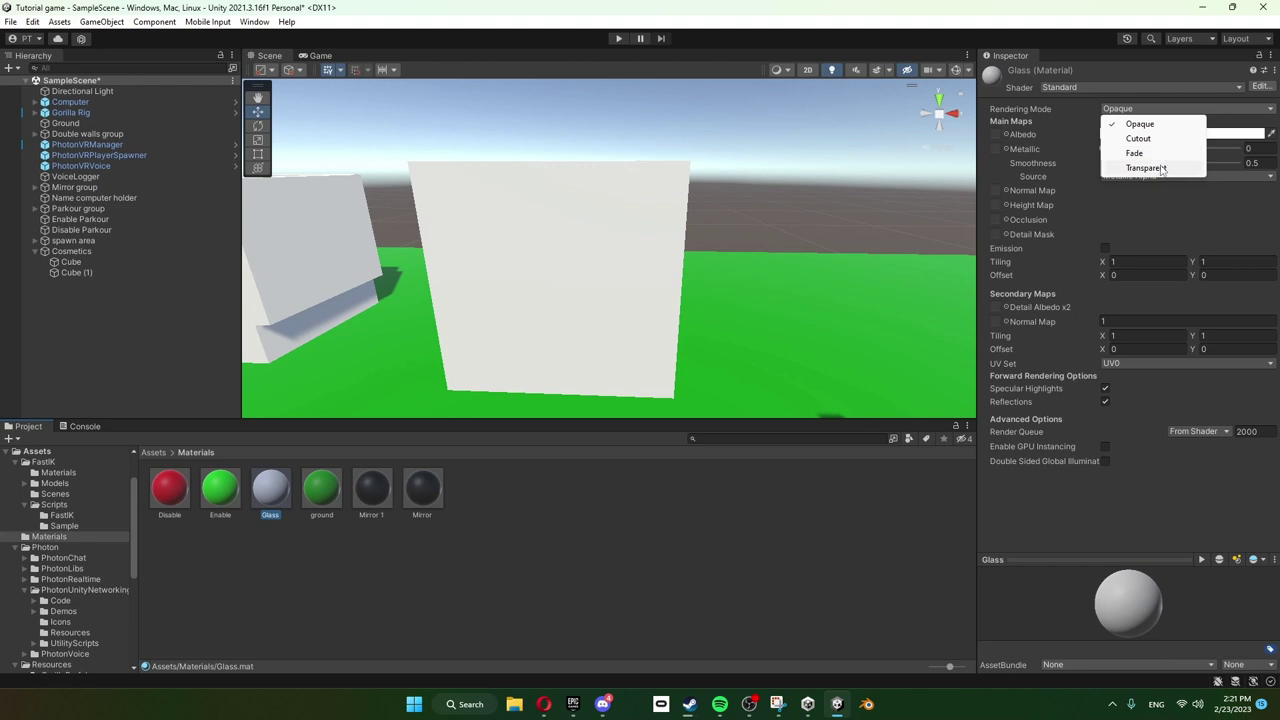
pyautogui.click(1150, 168)
pyautogui.click(1173, 134)
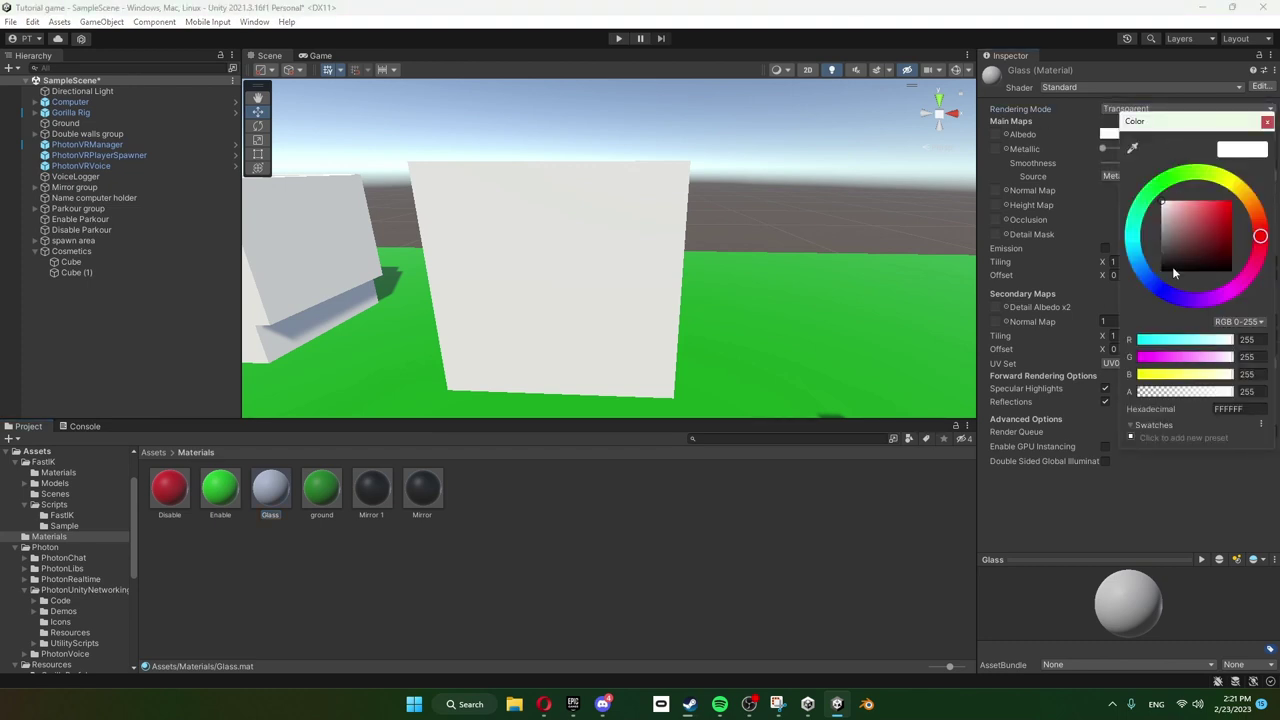
pyautogui.moveTo(1156, 395); pyautogui.dragTo(1146, 397)
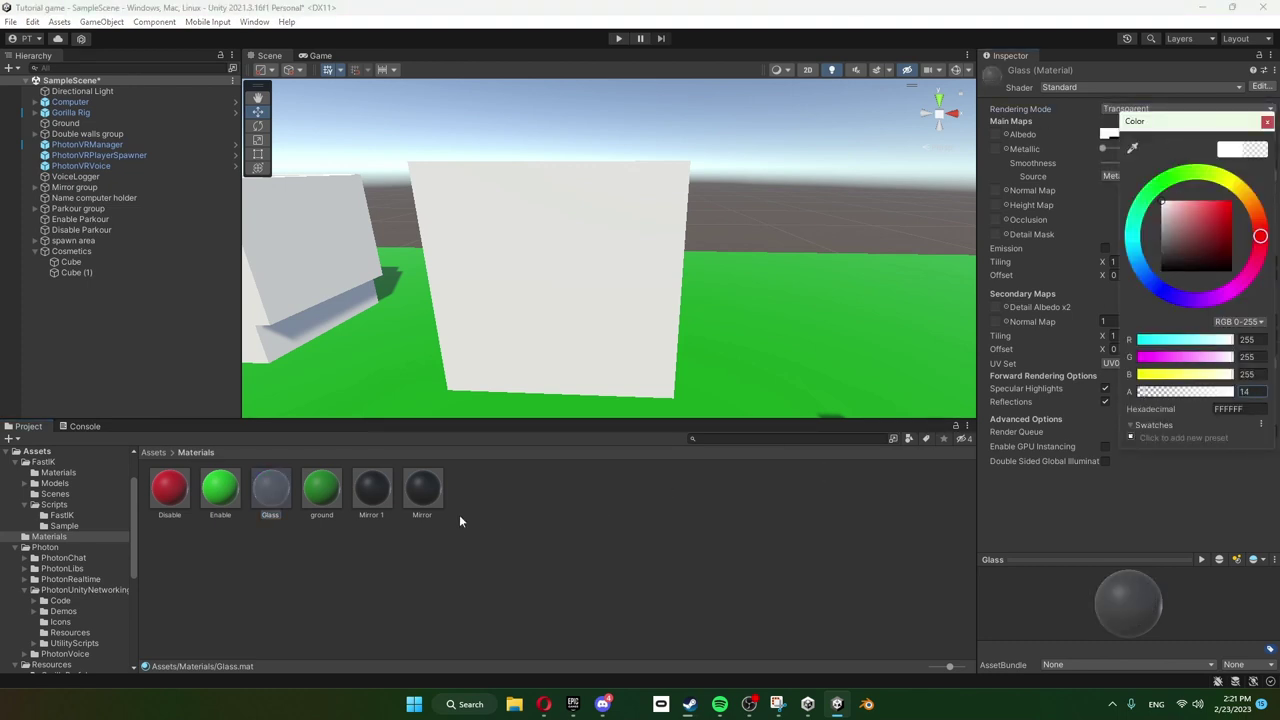
# Apply the Glass material to the upper cube and stretch the cube upward into a taller display case
pyautogui.moveTo(266, 489); pyautogui.dragTo(515, 214)
pyautogui.click(606, 246)
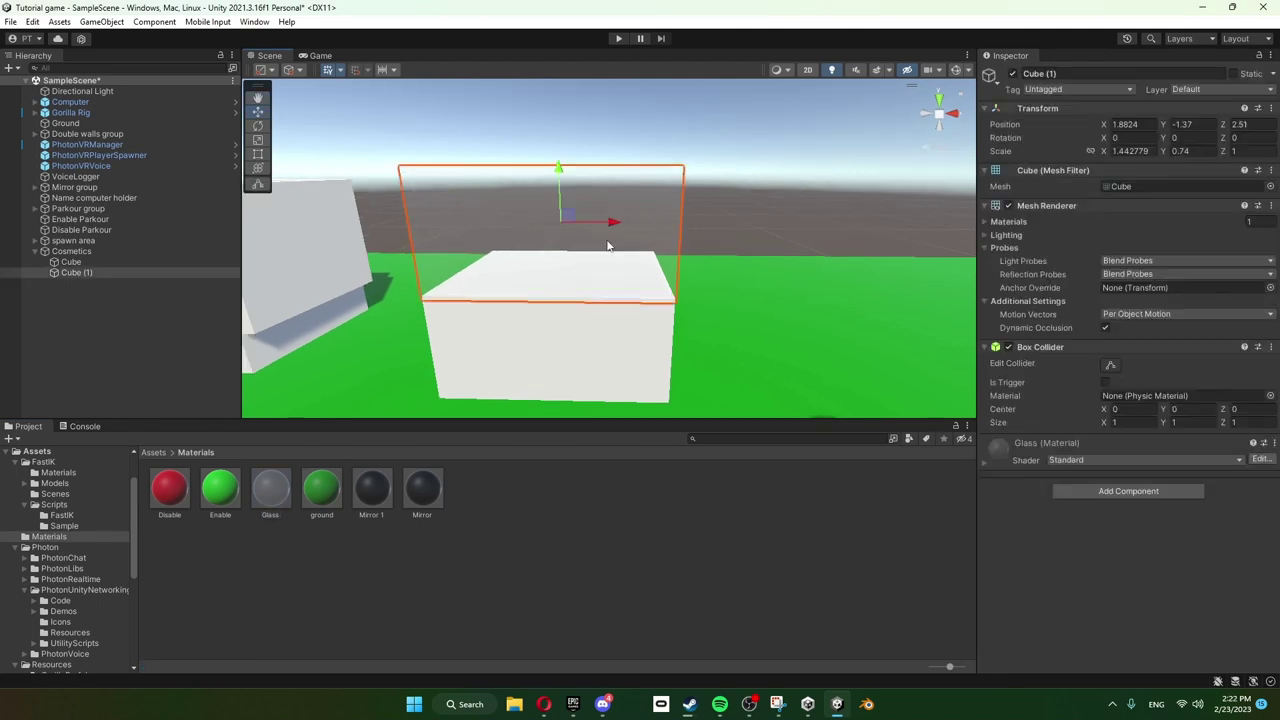
pyautogui.moveTo(608, 246); pyautogui.dragTo(700, 246, button='right')
pyautogui.click(258, 154)
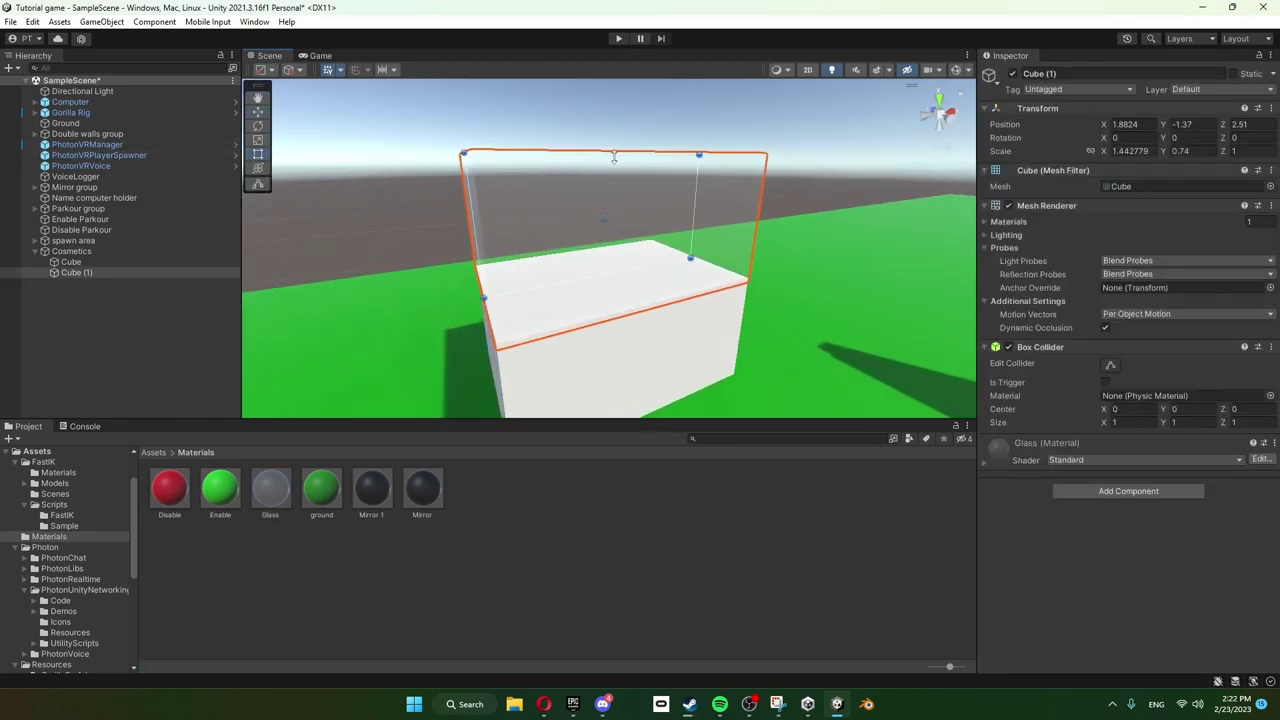
pyautogui.moveTo(614, 157); pyautogui.dragTo(624, 88)
pyautogui.moveTo(700, 228)
pyautogui.mouseDown(button='right')
pyautogui.moveTo(720, 236)
pyautogui.moveTo(690, 250)
pyautogui.mouseUp(button='right')
pyautogui.click(757, 560)
pyautogui.moveTo(740, 285); pyautogui.dragTo(725, 274, button='right')
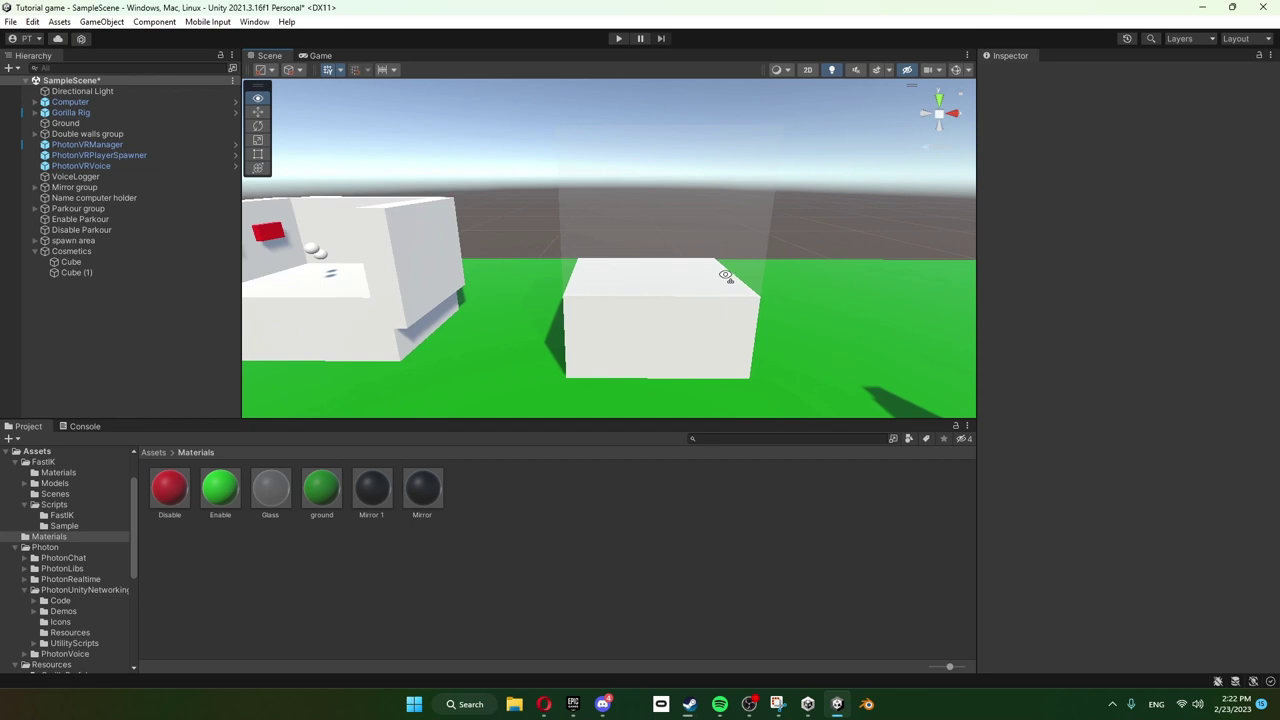
pyautogui.keyDown('alt'); pyautogui.moveTo(727, 277); pyautogui.dragTo(729, 200); pyautogui.keyUp('alt')
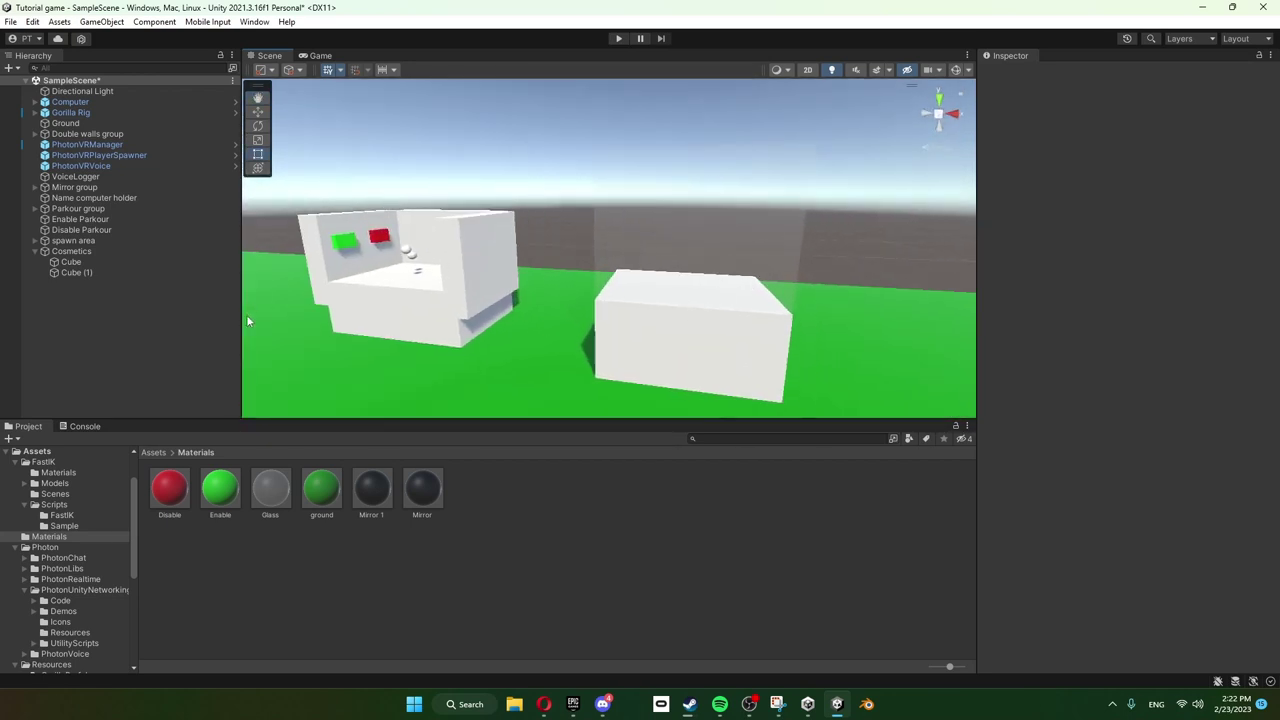
# Copy the VRTopHat object from HeadCosmetics in the PhotonVR Player prefab and return to the main scene
pyautogui.click(154, 452)
pyautogui.doubleClick(326, 495)
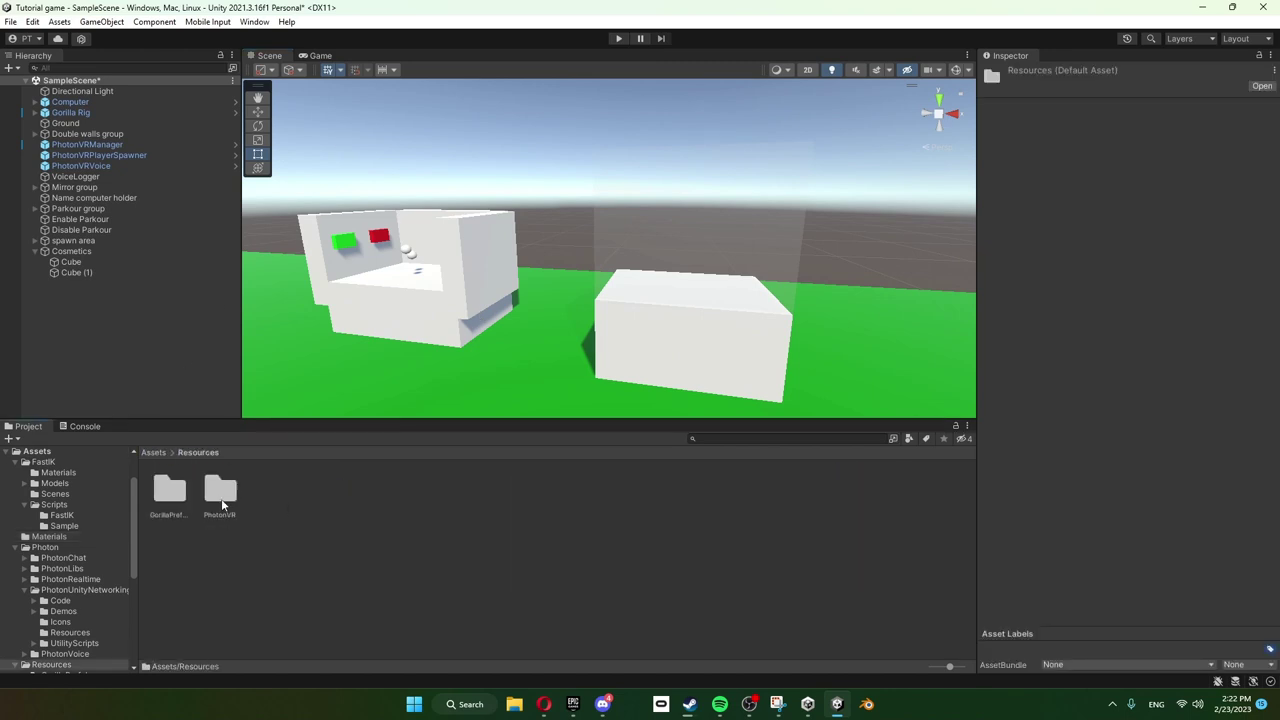
pyautogui.doubleClick(222, 492)
pyautogui.doubleClick(322, 495)
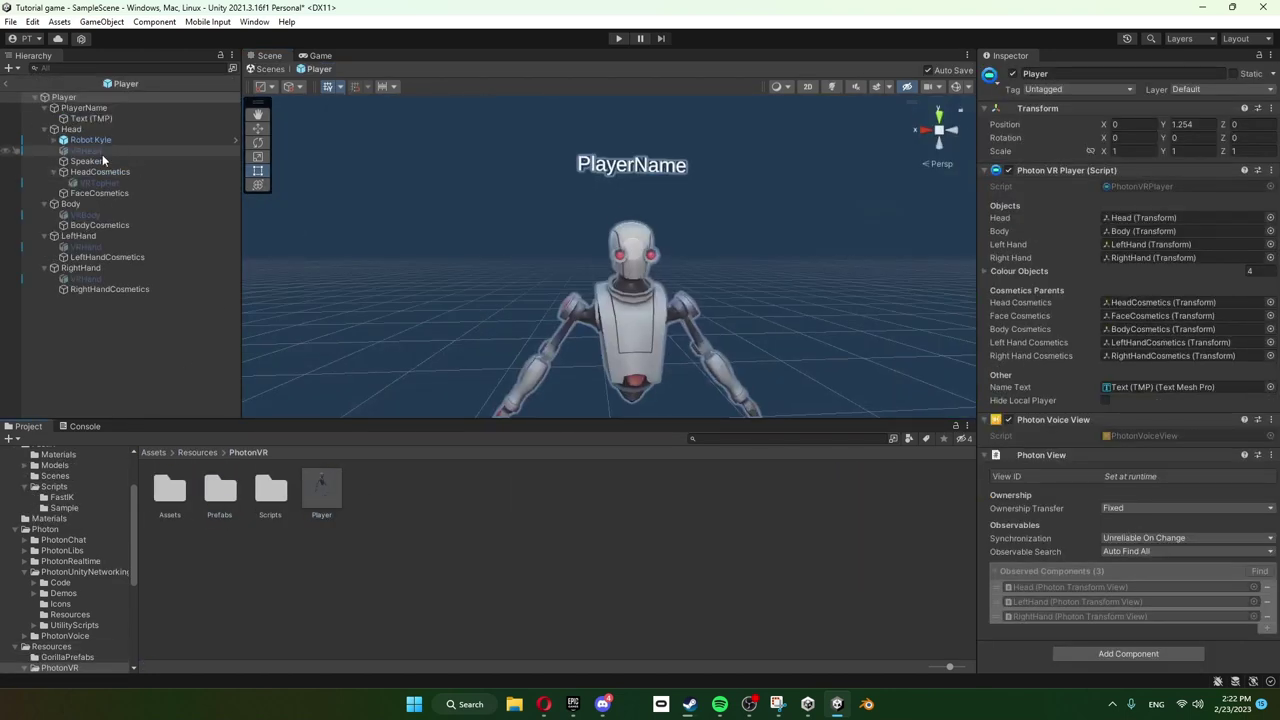
pyautogui.click(111, 184)
pyautogui.rightClick(111, 184)
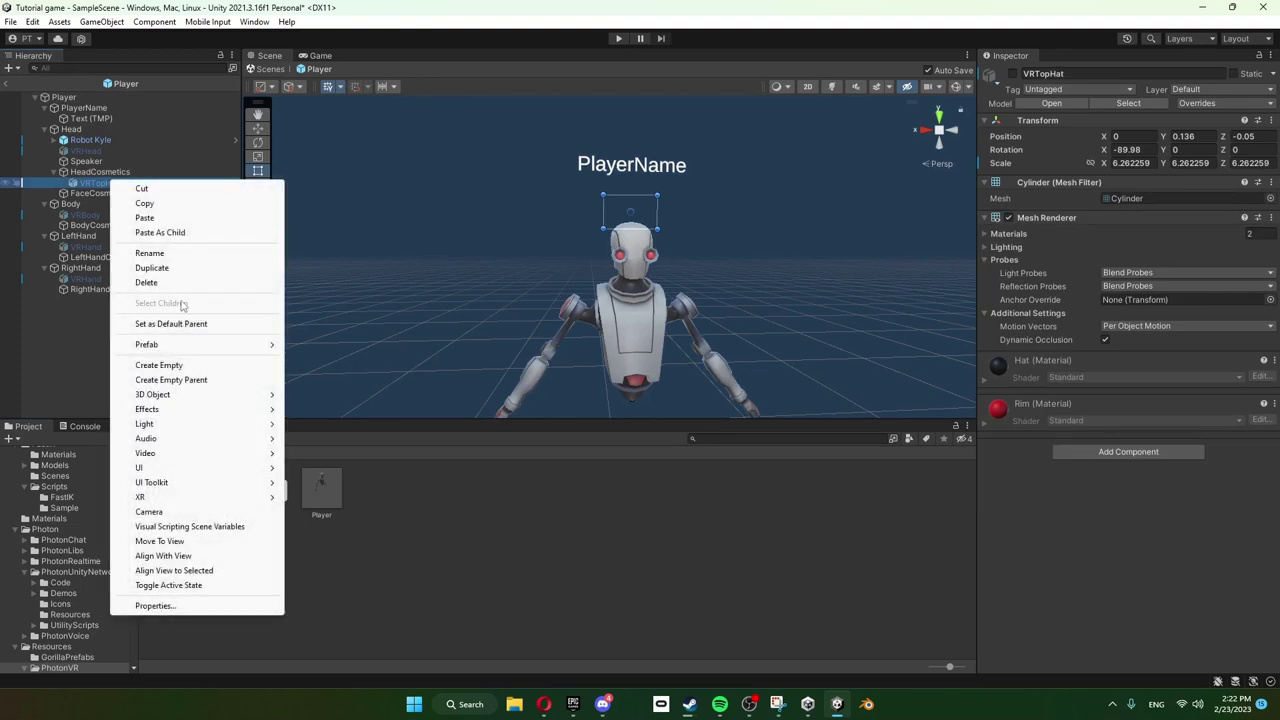
pyautogui.click(144, 203)
pyautogui.click(8, 86)
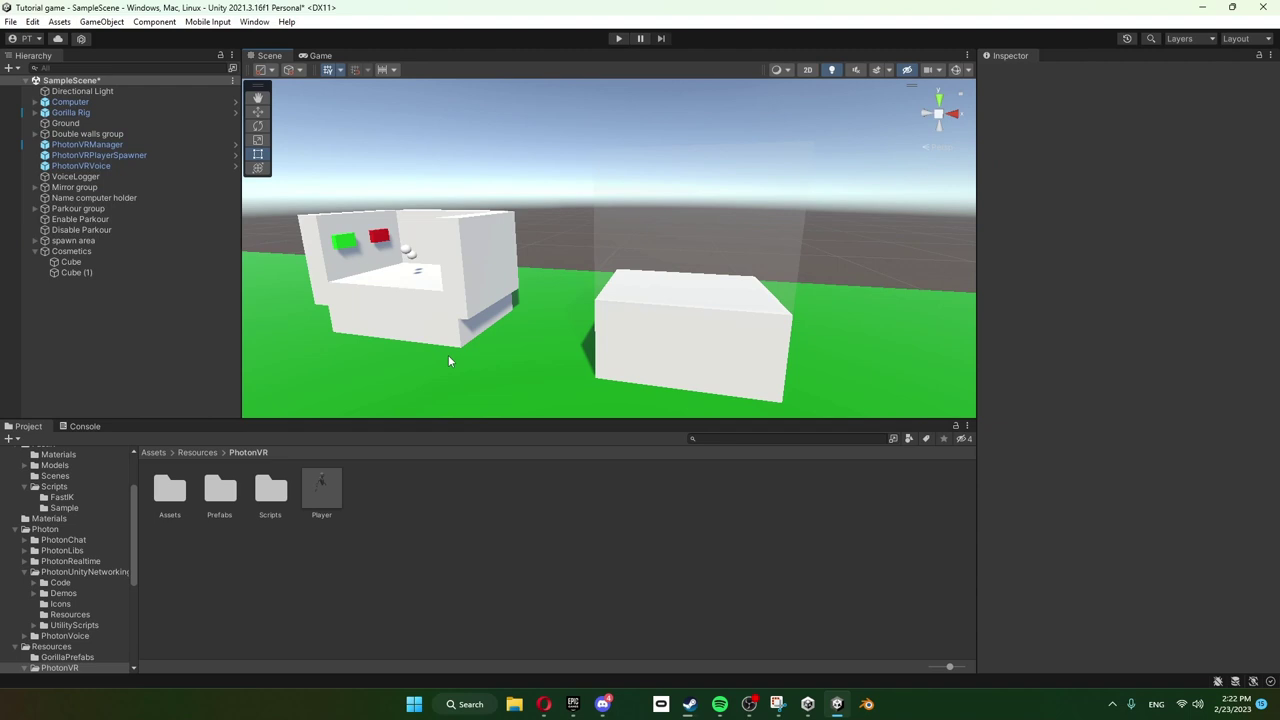
# Paste the VRTopHat into the main scene and make it active
pyautogui.moveTo(507, 347); pyautogui.dragTo(214, 271, button='right')
pyautogui.hotkey('ctrl', 'v')
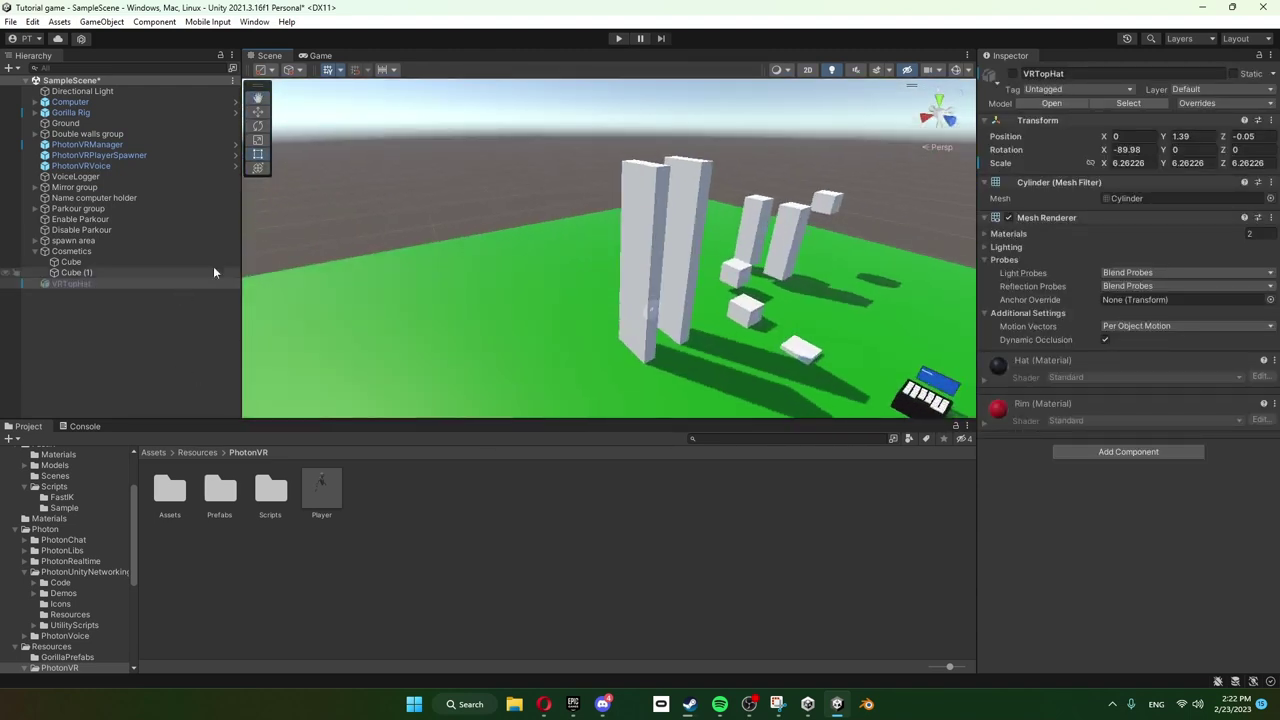
pyautogui.moveTo(715, 198); pyautogui.dragTo(790, 265, button='right')
pyautogui.press('s')
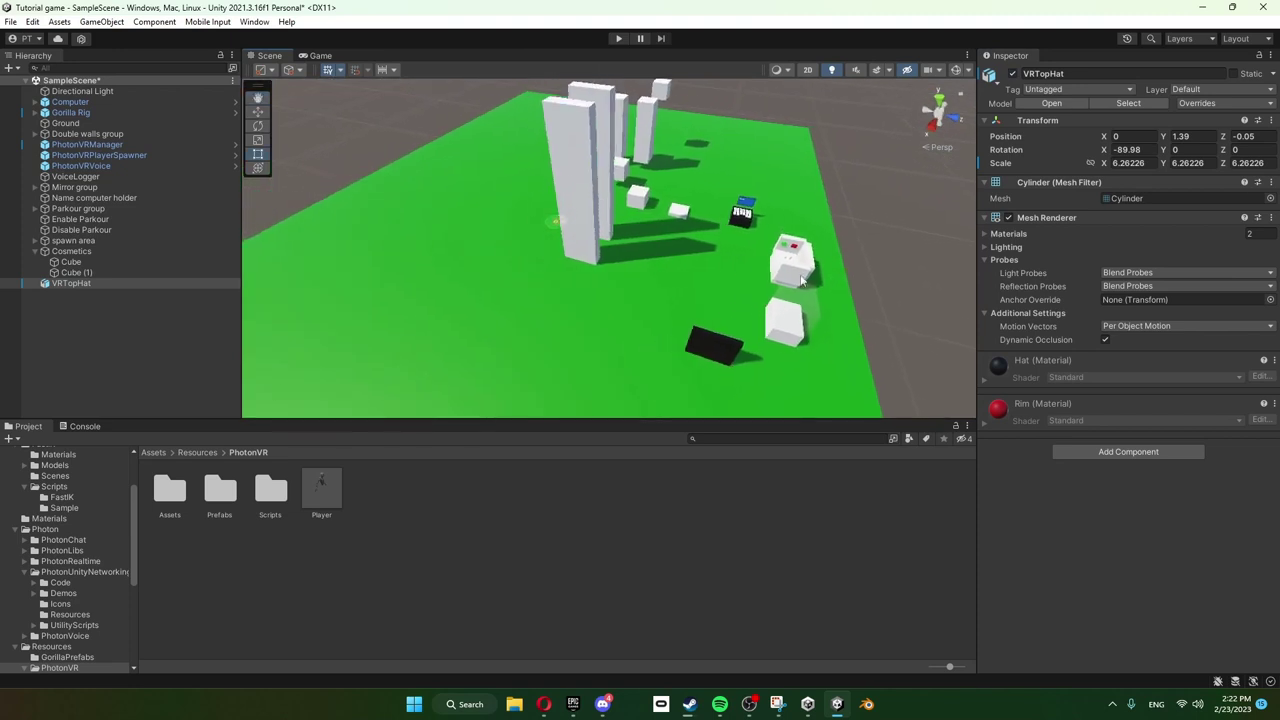
# Move the top hat across the scene to the side of the display block, at about X 4.45, Y 4.76, Z 12.12
pyautogui.click(259, 112)
pyautogui.moveTo(569, 235); pyautogui.dragTo(782, 330)
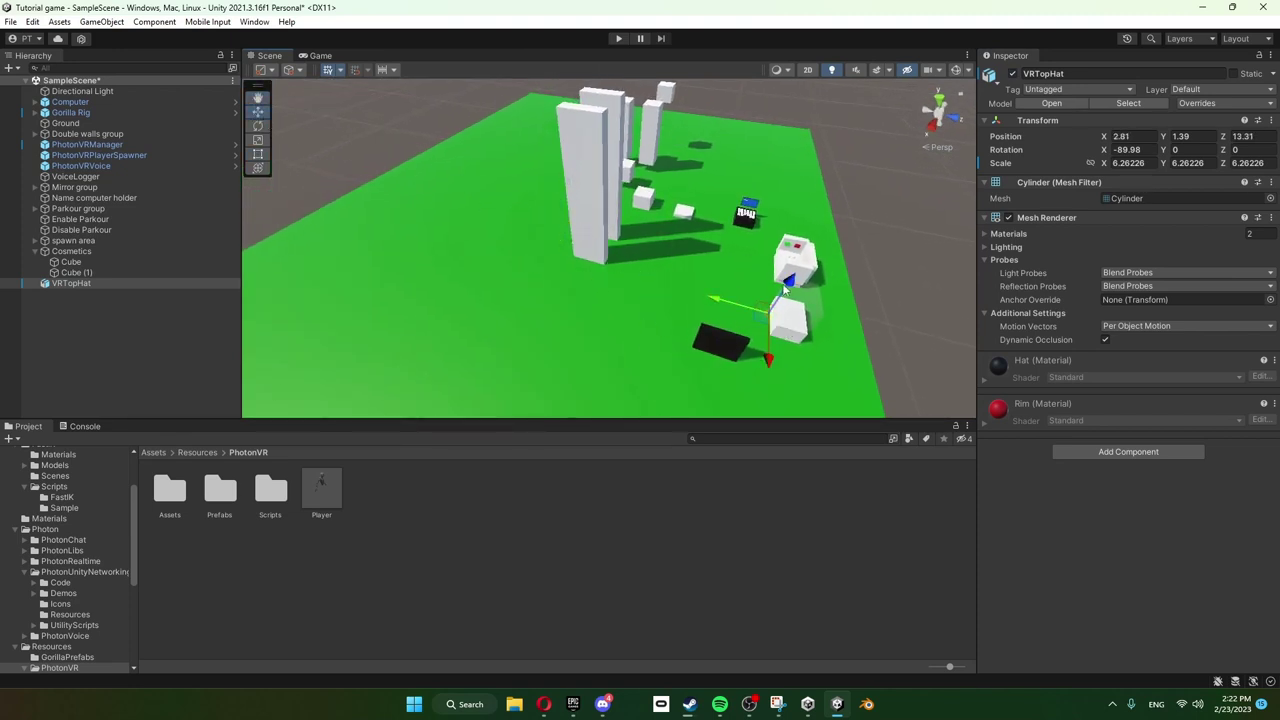
pyautogui.moveTo(788, 280); pyautogui.dragTo(813, 252)
pyautogui.moveTo(813, 252); pyautogui.dragTo(871, 281, button='right')
pyautogui.press('w')
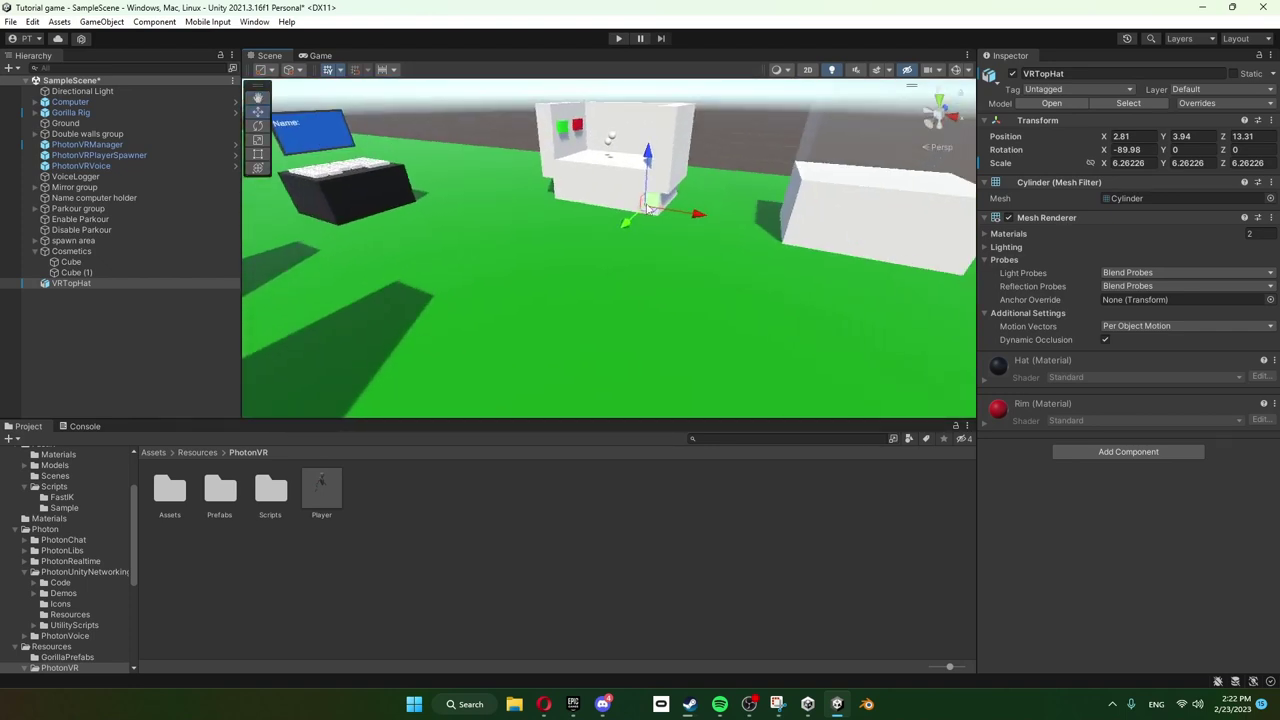
pyautogui.moveTo(660, 224); pyautogui.dragTo(755, 277)
pyautogui.click(764, 225)
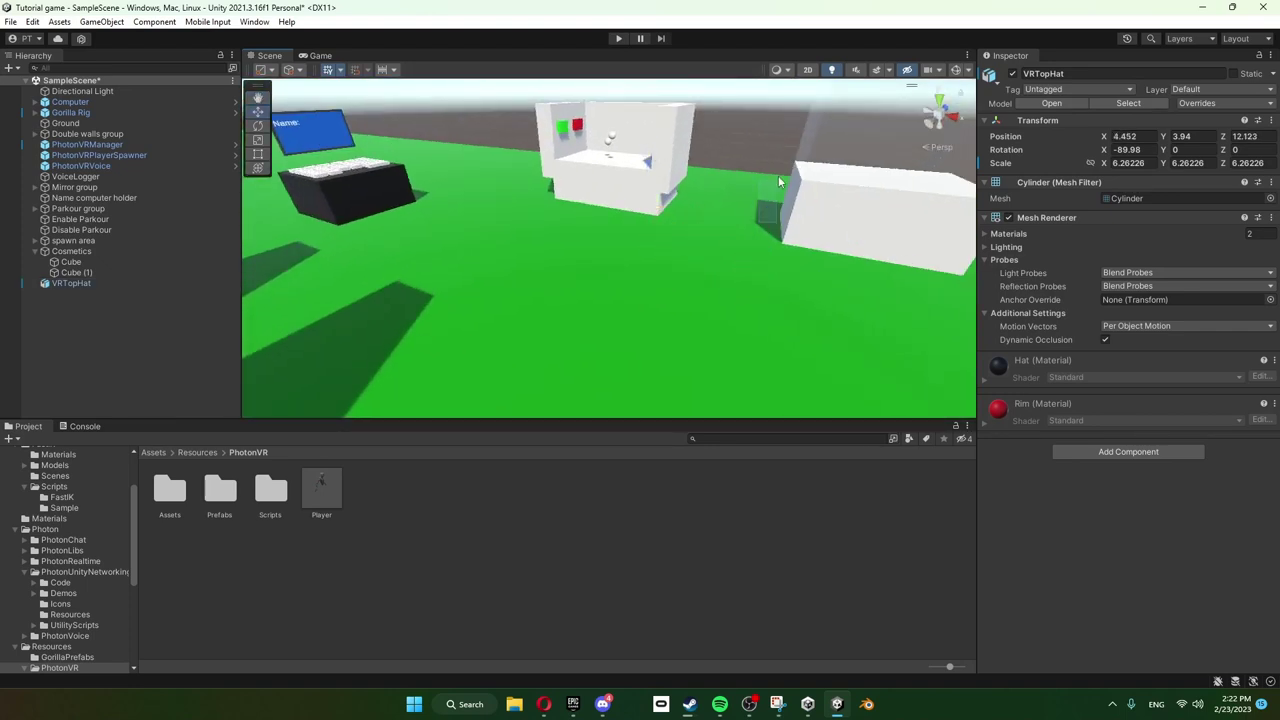
pyautogui.click(141, 283)
pyautogui.moveTo(768, 228); pyautogui.dragTo(769, 174)
pyautogui.press('f')
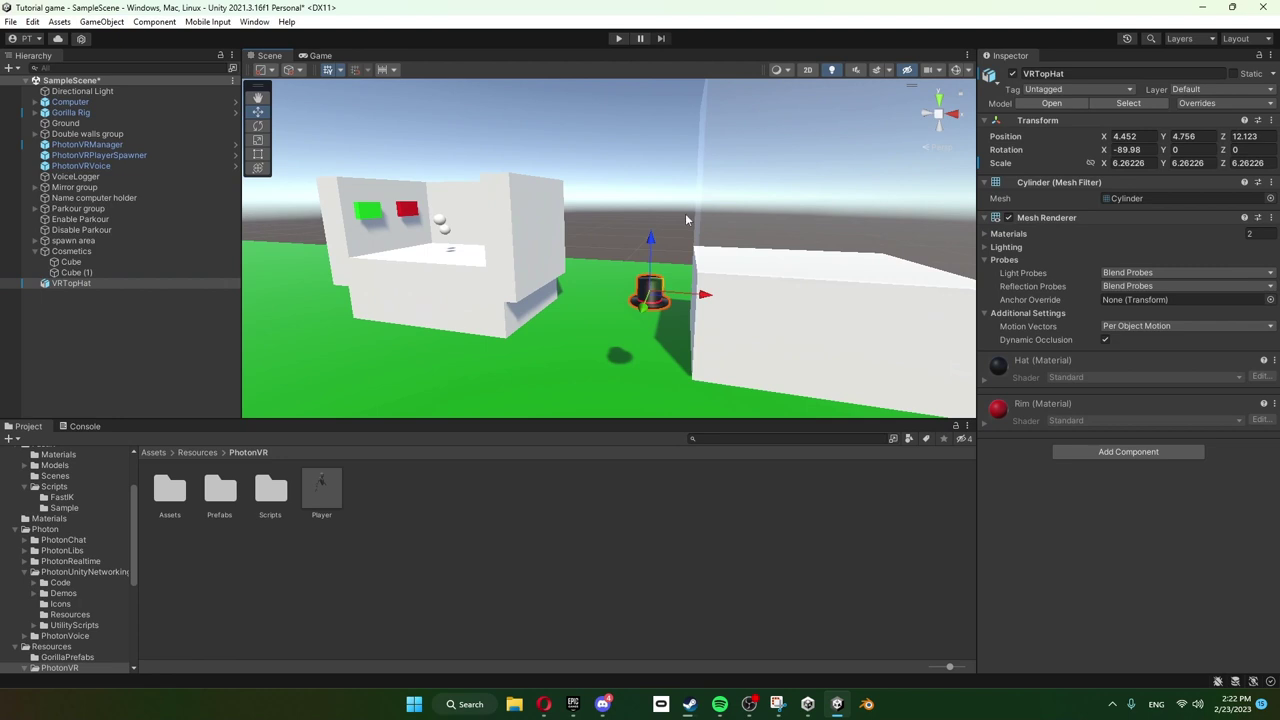
# Enlarge the top hat to a scale of about 16.17 and centre it above the display block, at about X 5.42, Y 5.19, Z 12.93
pyautogui.moveTo(656, 299); pyautogui.dragTo(651, 174)
pyautogui.press('w')
pyautogui.moveTo(654, 217); pyautogui.dragTo(740, 245, button='right')
pyautogui.press('s')
pyautogui.moveTo(603, 196); pyautogui.dragTo(697, 179)
pyautogui.moveTo(664, 222); pyautogui.dragTo(696, 195, button='right')
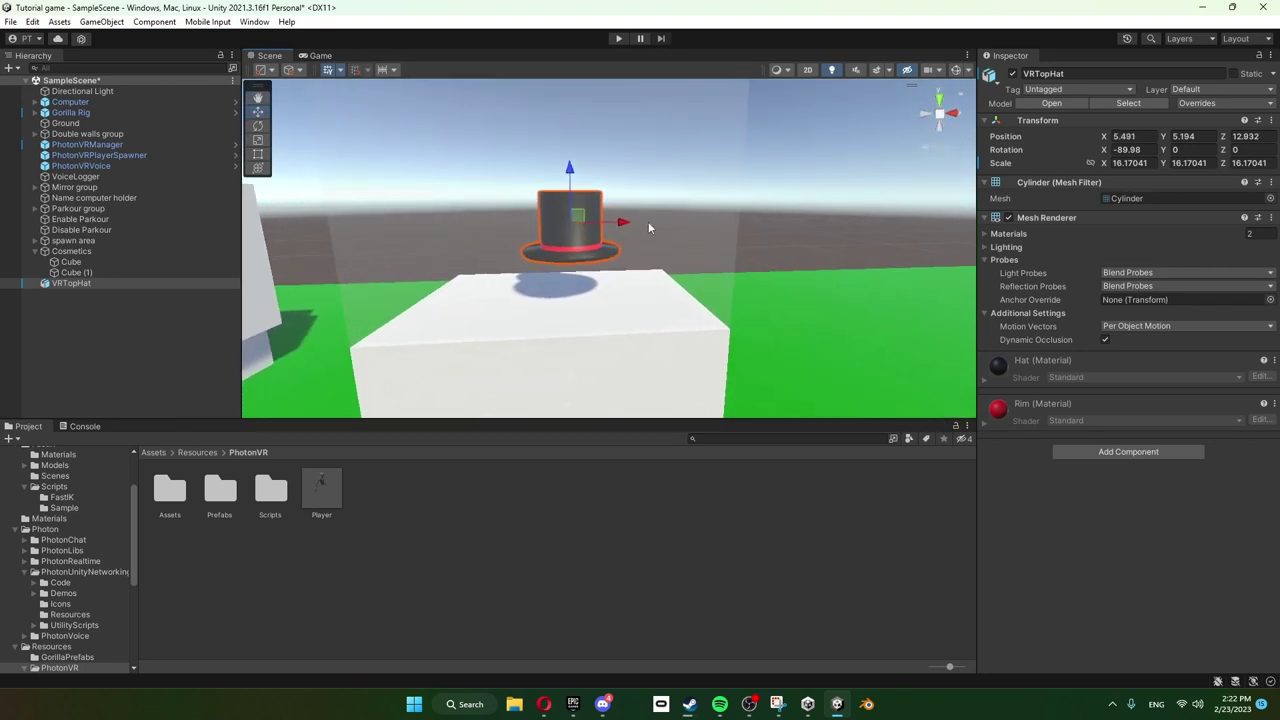
pyautogui.moveTo(618, 221); pyautogui.dragTo(604, 221)
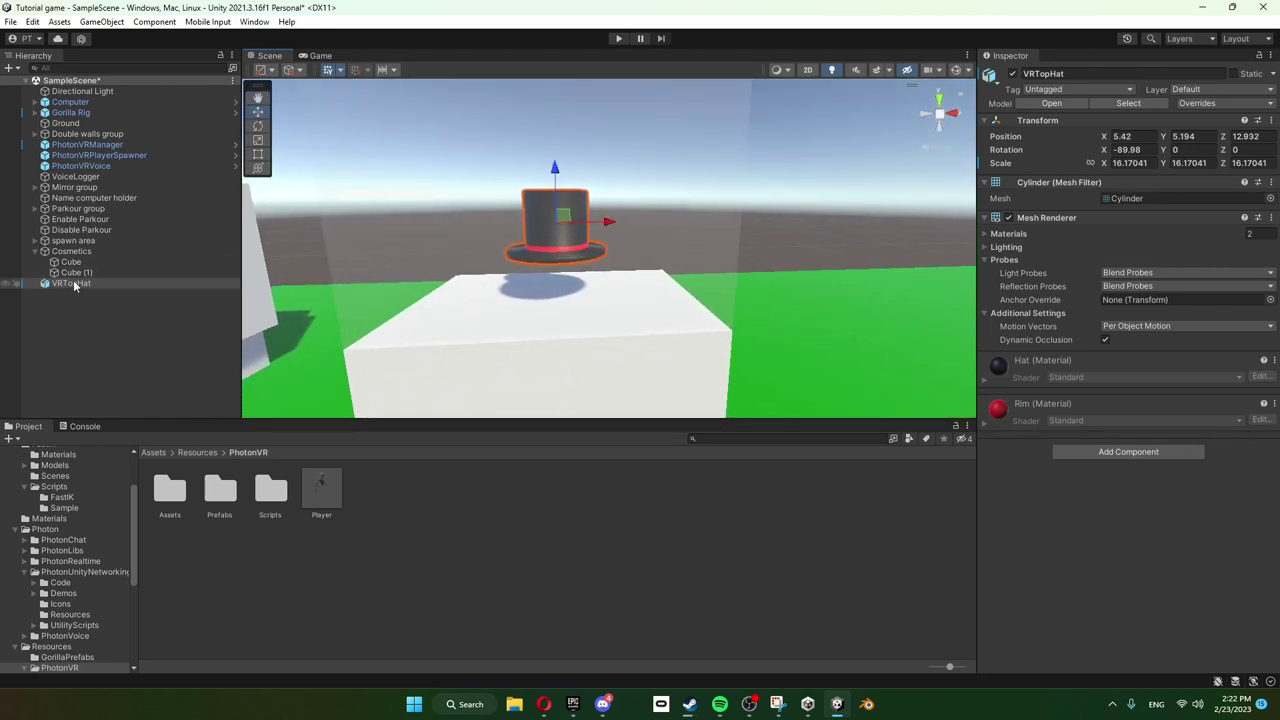
# Make VRTopHat a child of the Cosmetics object and leave the group expanded
pyautogui.moveTo(73, 285); pyautogui.dragTo(80, 251)
pyautogui.click(35, 251)
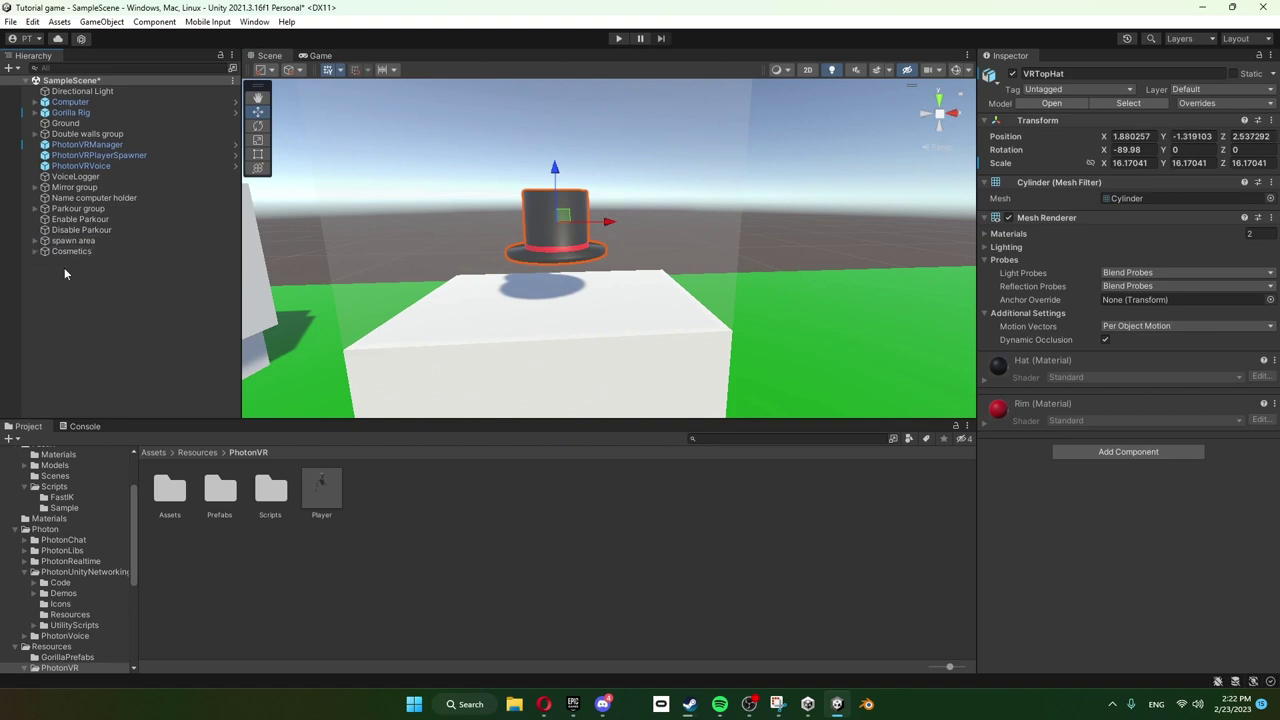
pyautogui.click(35, 251)
# Shift the whole Cosmetics group slightly along the X axis and clear the selection
pyautogui.doubleClick(70, 262)
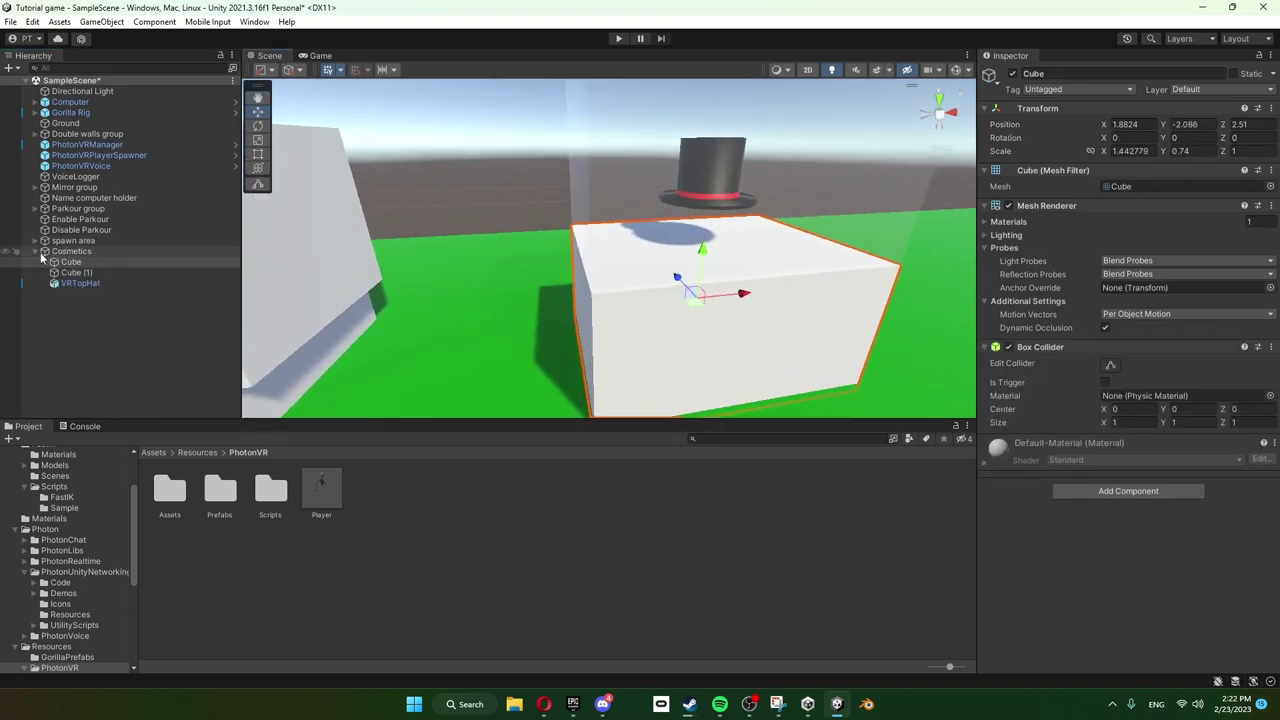
pyautogui.doubleClick(50, 251)
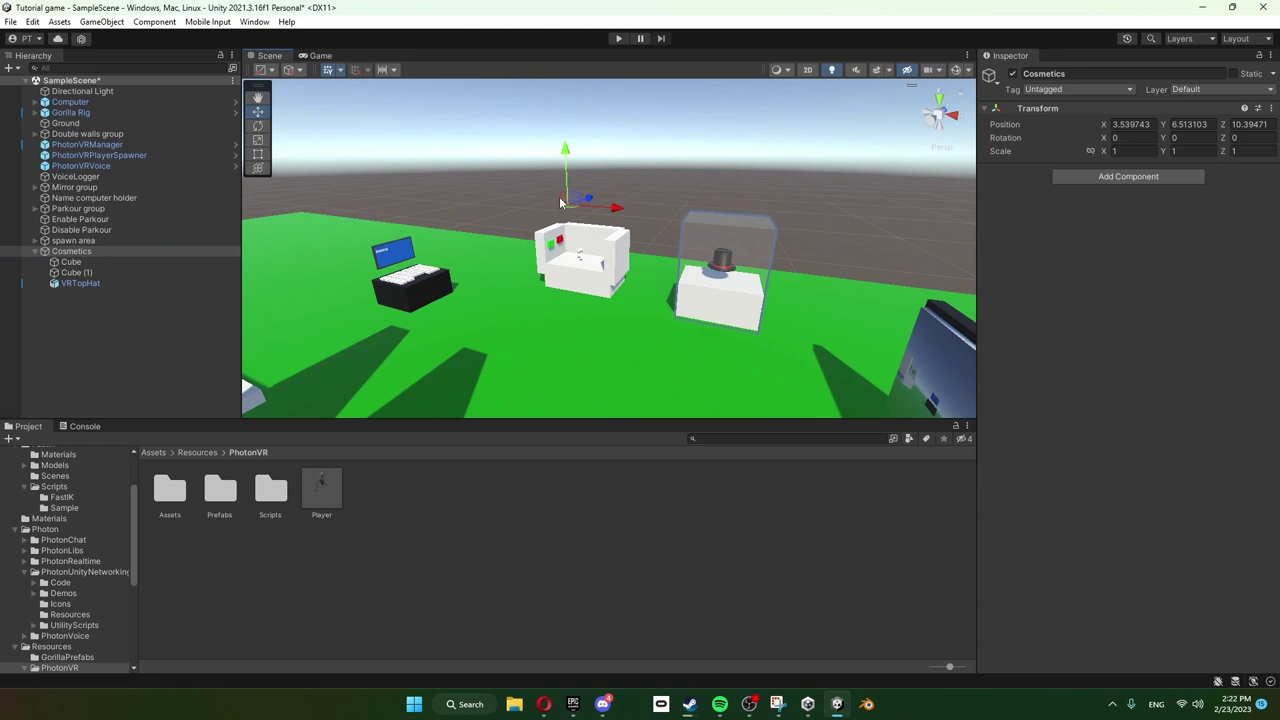
pyautogui.moveTo(613, 212); pyautogui.dragTo(608, 212)
pyautogui.click(754, 532)
# Duplicate the lower display block and scale the copy down to about 0.716 × 0.367 × 0.496
pyautogui.press('w')
pyautogui.moveTo(706, 322); pyautogui.dragTo(790, 303, button='right')
pyautogui.click(686, 320)
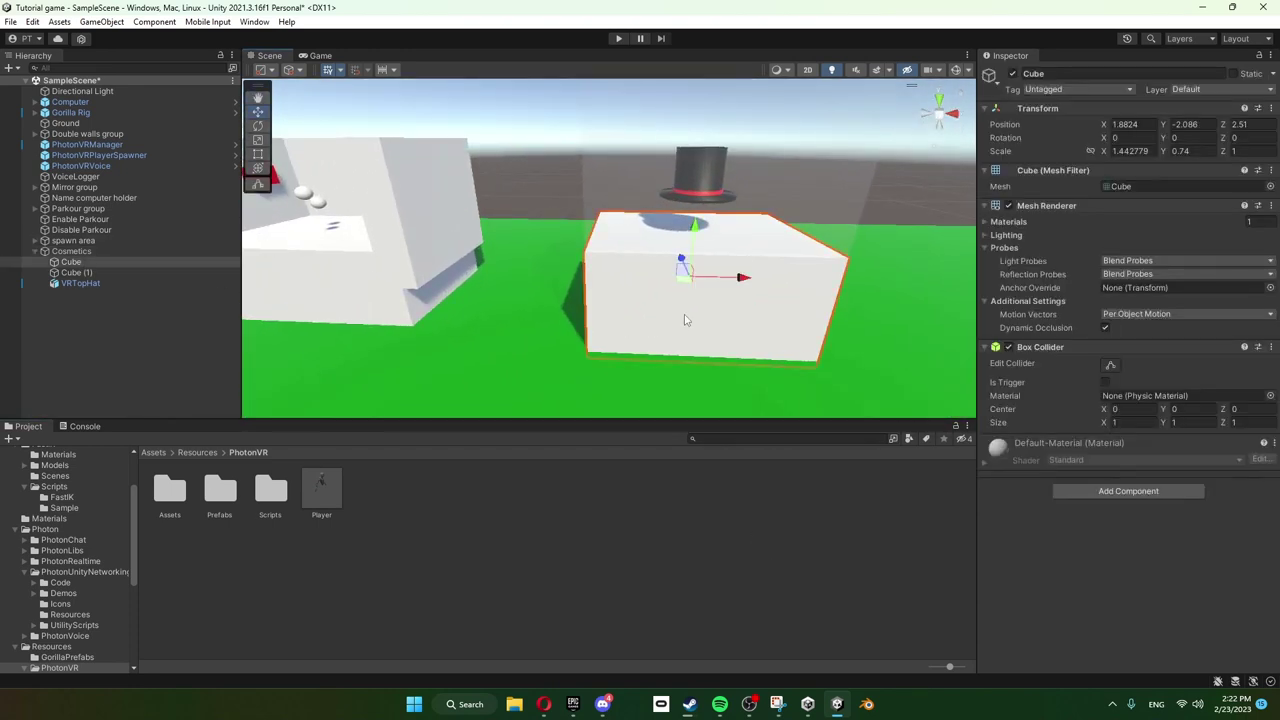
pyautogui.hotkey('ctrl', 'd')
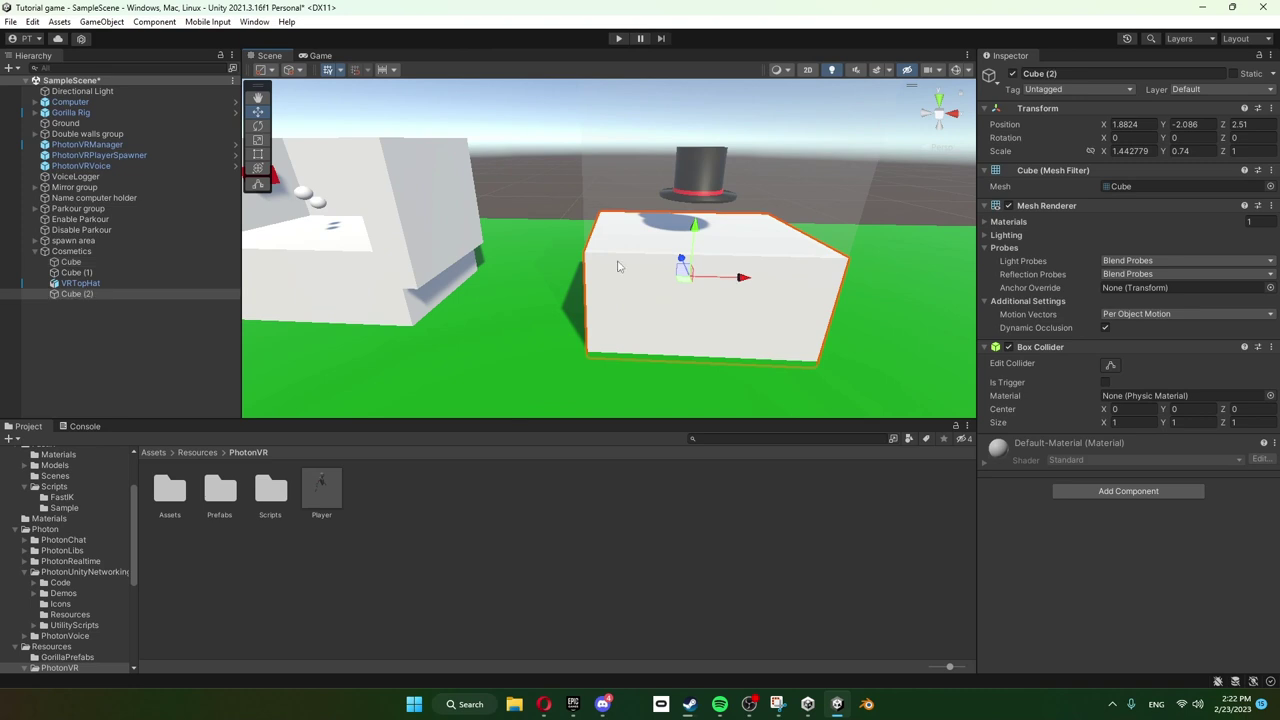
pyautogui.moveTo(687, 277); pyautogui.dragTo(655, 294)
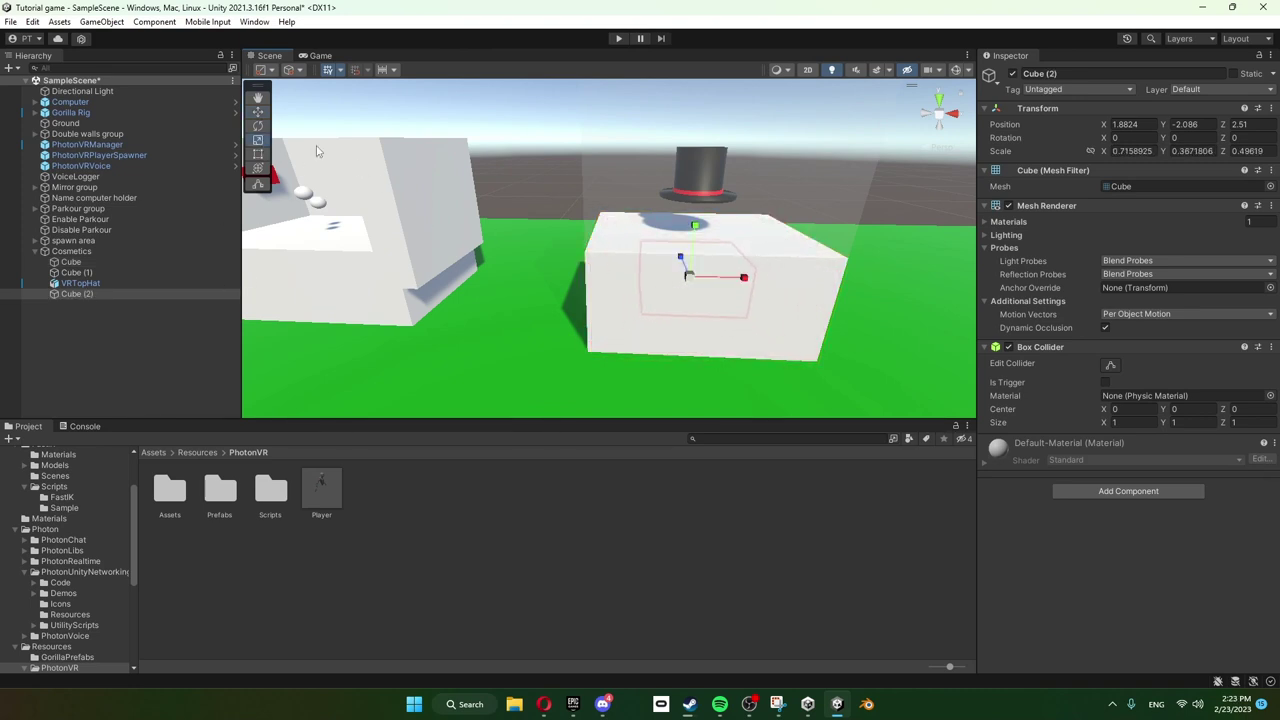
# Move the small cube forward so it protrudes from the front face of the display block, to about Z 2.188
pyautogui.click(259, 115)
pyautogui.moveTo(640, 250); pyautogui.dragTo(720, 240, button='right')
pyautogui.moveTo(426, 261); pyautogui.dragTo(459, 266)
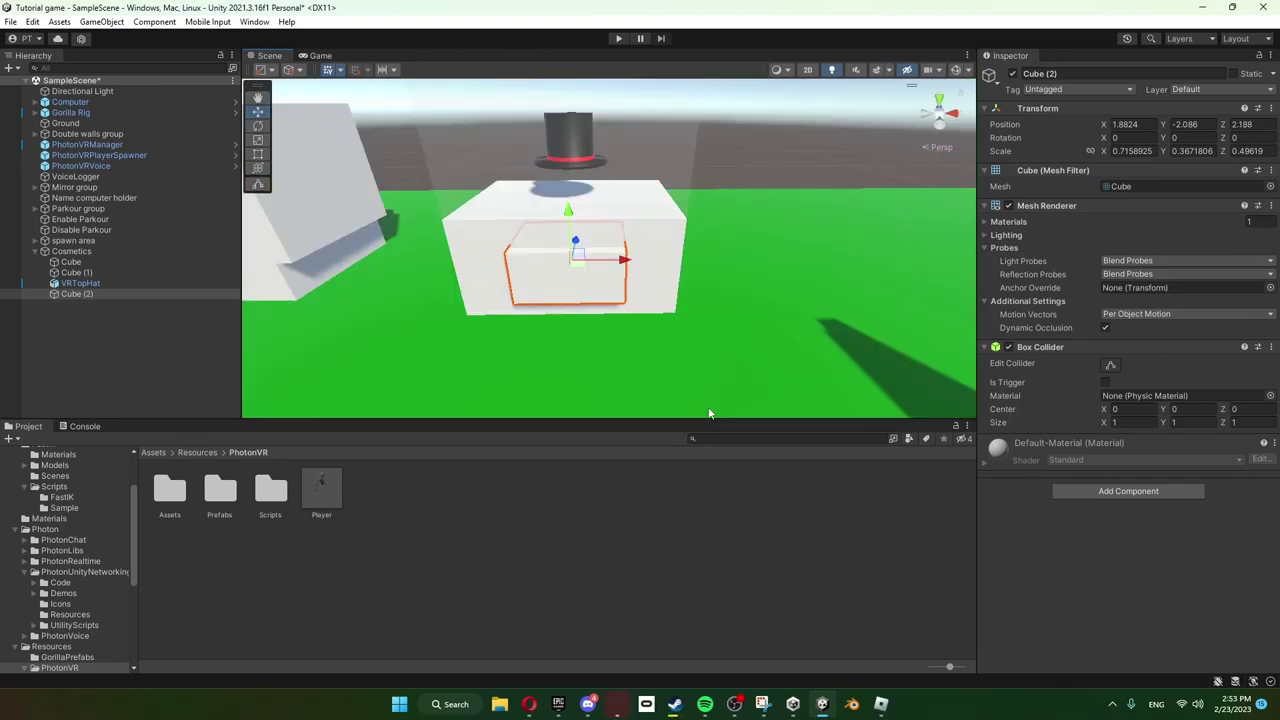
# Narrow the small front cube to an X scale of about 0.363, keeping it on one side of the block's face
pyautogui.press('w')
pyautogui.moveTo(682, 273); pyautogui.dragTo(593, 213, button='right')
pyautogui.click(258, 154)
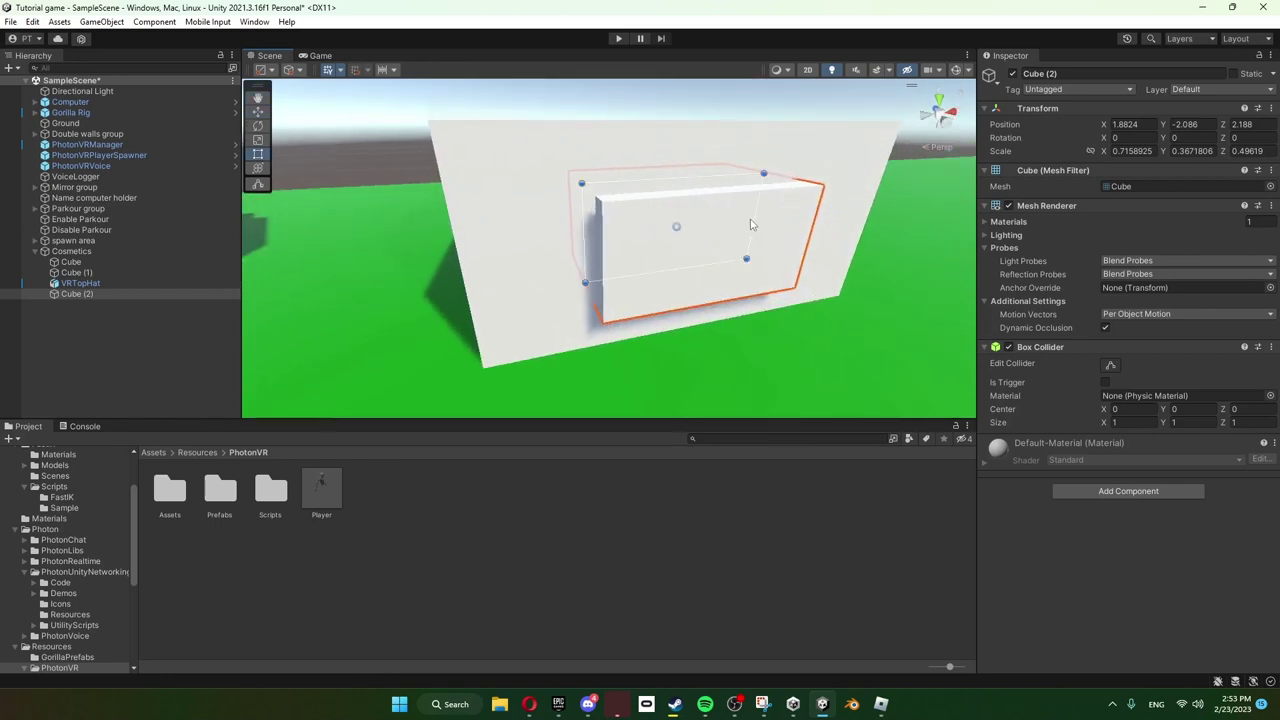
pyautogui.moveTo(752, 225); pyautogui.dragTo(665, 230)
pyautogui.press('w')
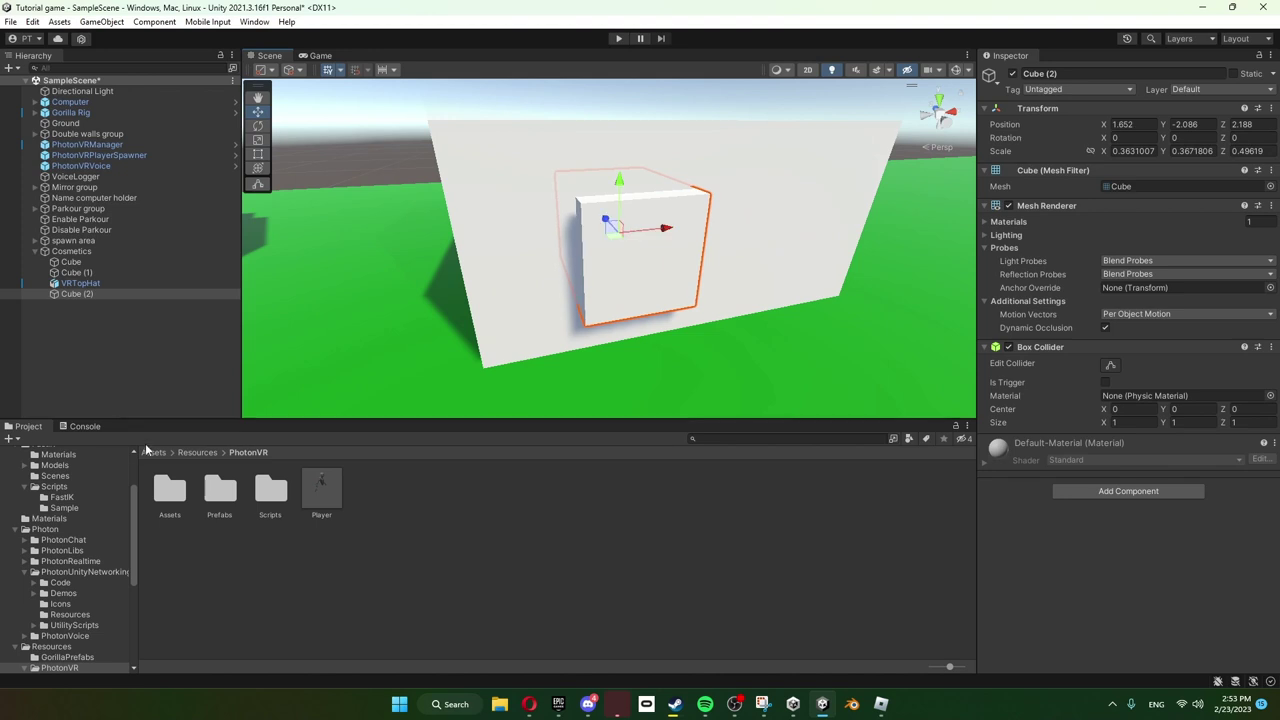
# Apply the Enable material from the Assets Materials folder to the small cube on the display block's front
pyautogui.click(152, 452)
pyautogui.doubleClick(228, 510)
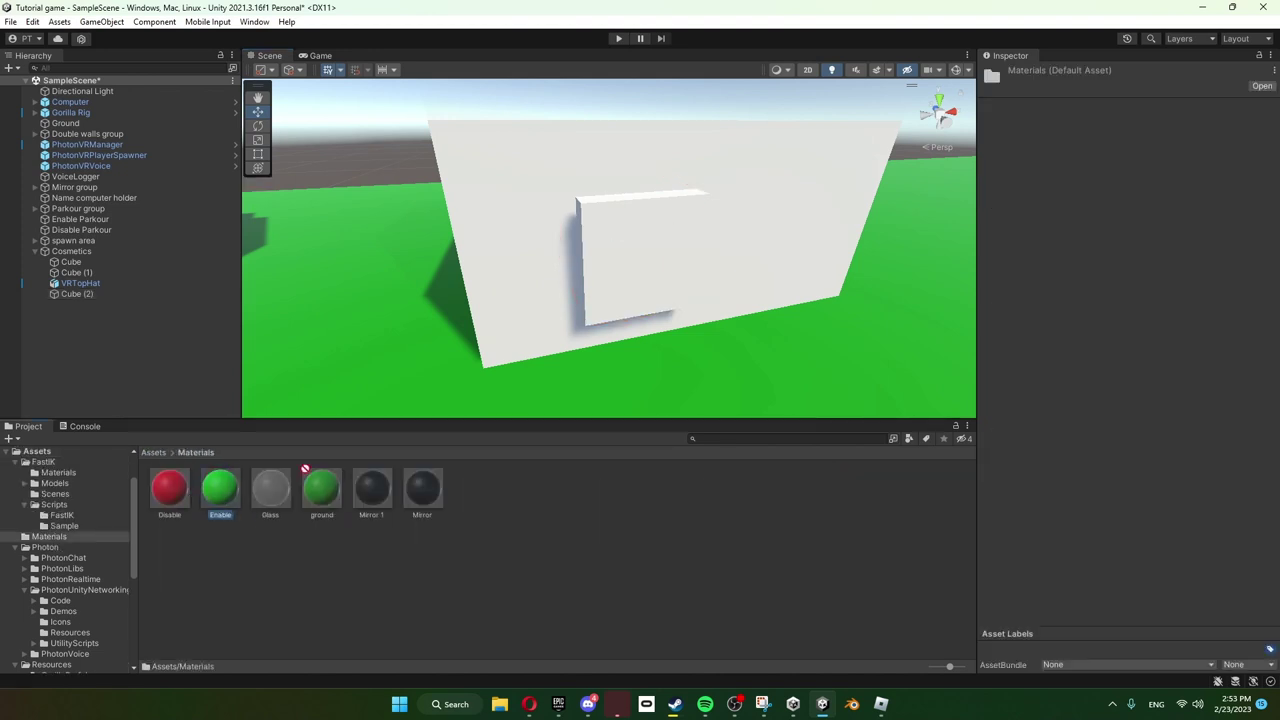
pyautogui.moveTo(305, 468); pyautogui.dragTo(624, 256)
pyautogui.click(624, 256)
# Place a duplicate of the green cube beside it at about X 2.156 and give it the Disable material
pyautogui.moveTo(697, 284); pyautogui.dragTo(655, 269, button='right')
pyautogui.hotkey('ctrl', 'd')
pyautogui.moveTo(549, 254); pyautogui.dragTo(671, 250)
pyautogui.moveTo(169, 488); pyautogui.dragTo(606, 276)
pyautogui.click(606, 276)
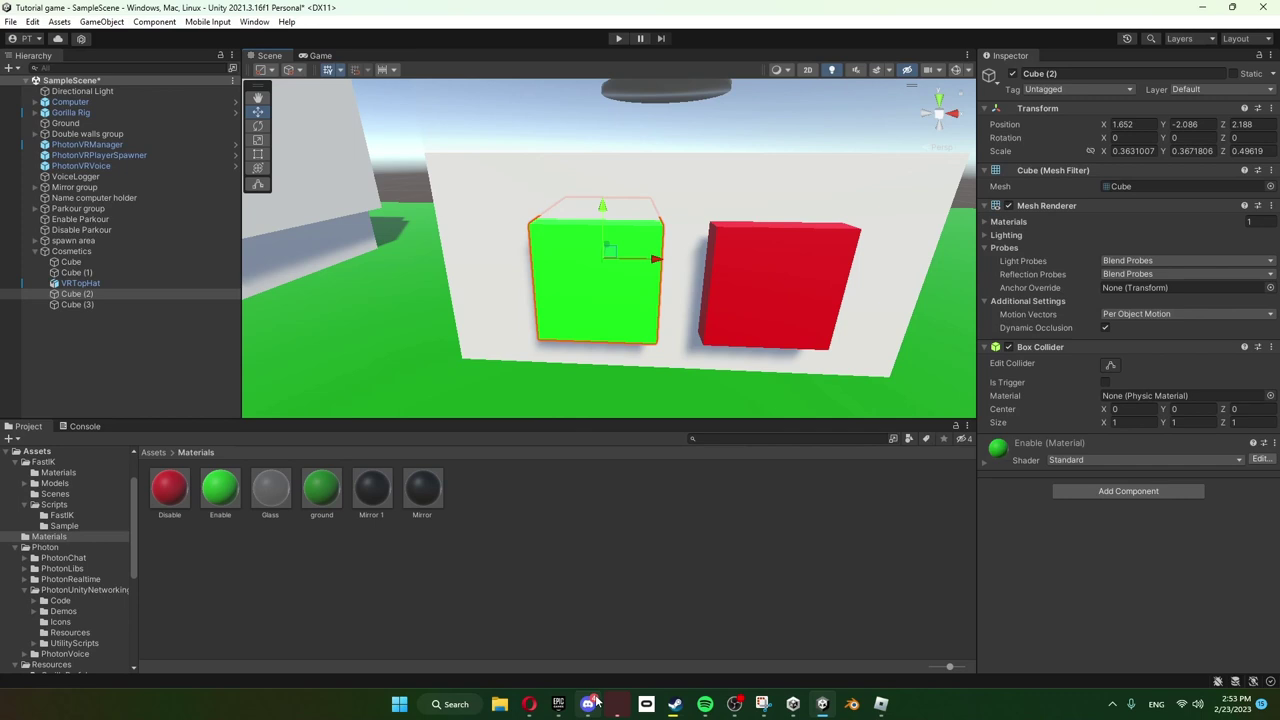
# Switch to Discord and download ChangeHeadCosmetic.cs from the updated-cosmetics channel of The Developing Hub
pyautogui.moveTo(590, 704)
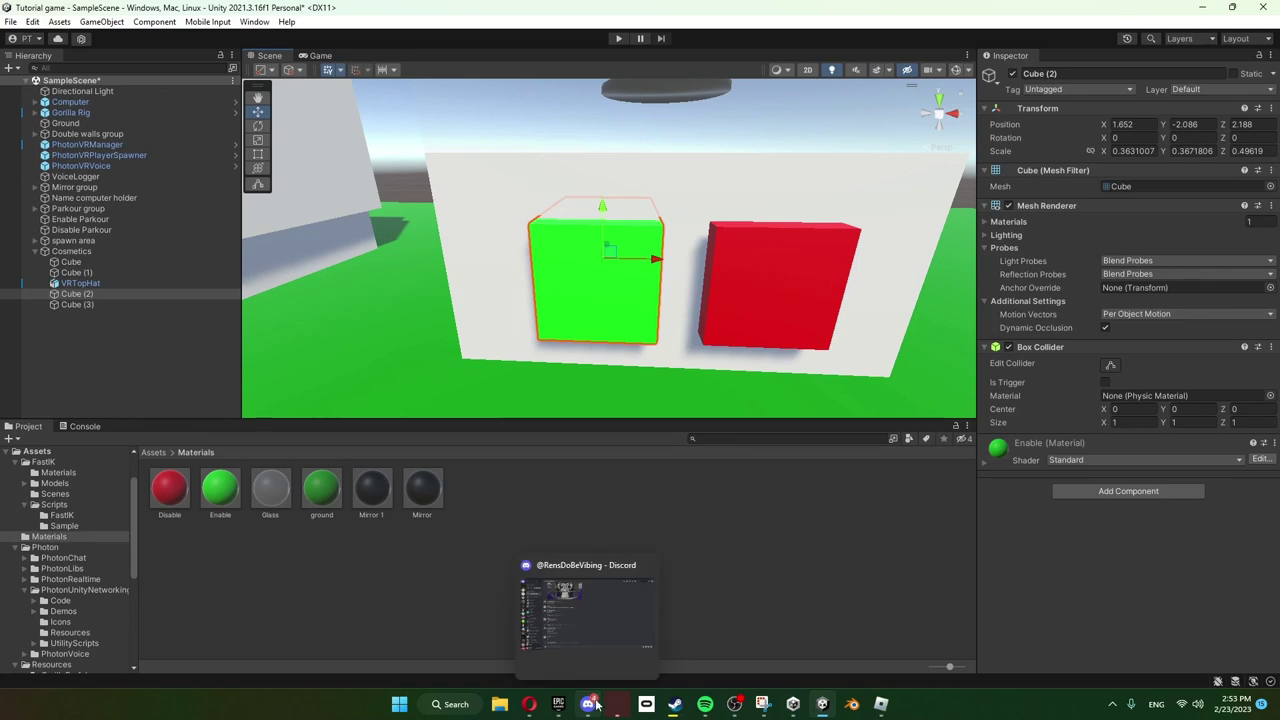
pyautogui.click(590, 704)
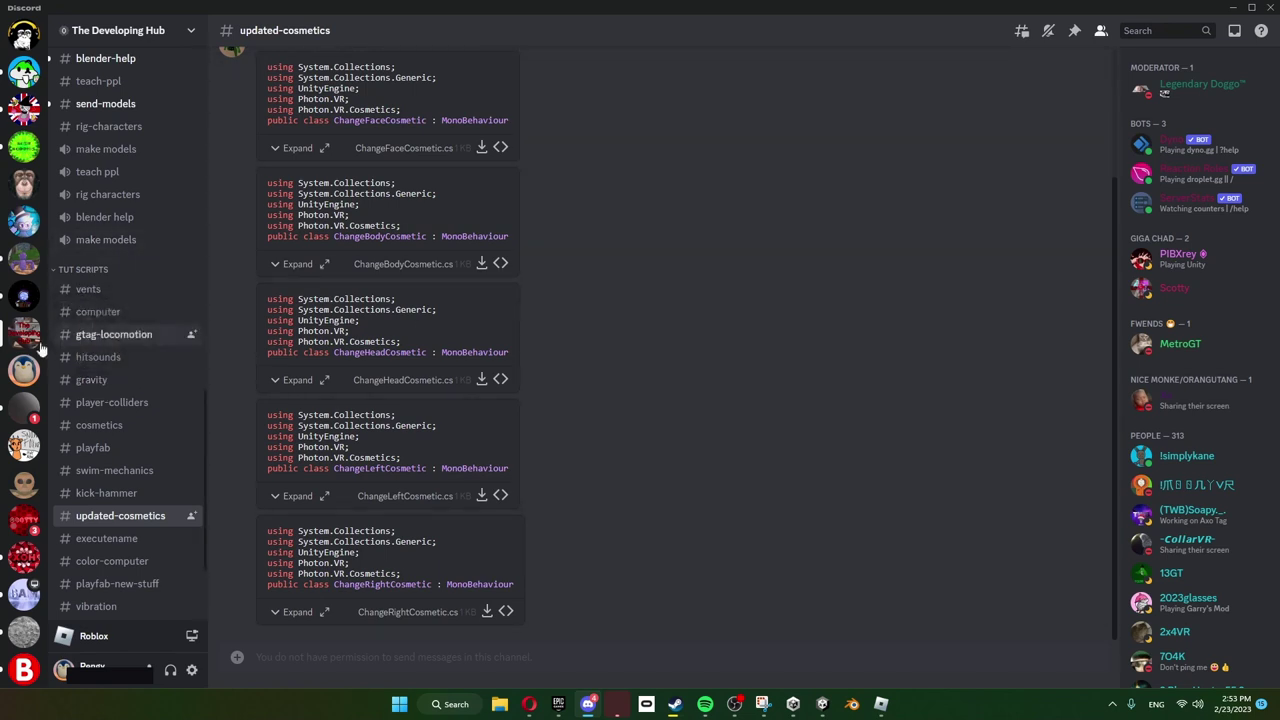
pyautogui.scroll(-1, 20, 427)
pyautogui.scroll(1, 22, 420)
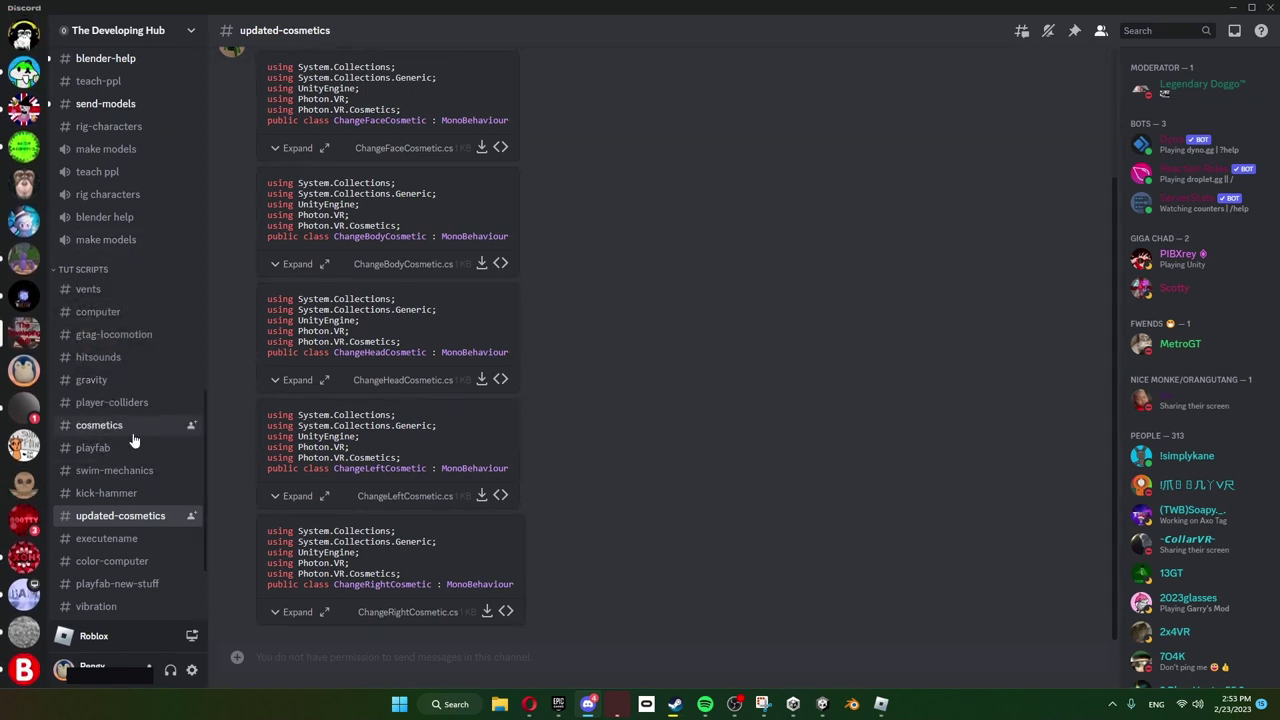
pyautogui.scroll(3, 363, 452)
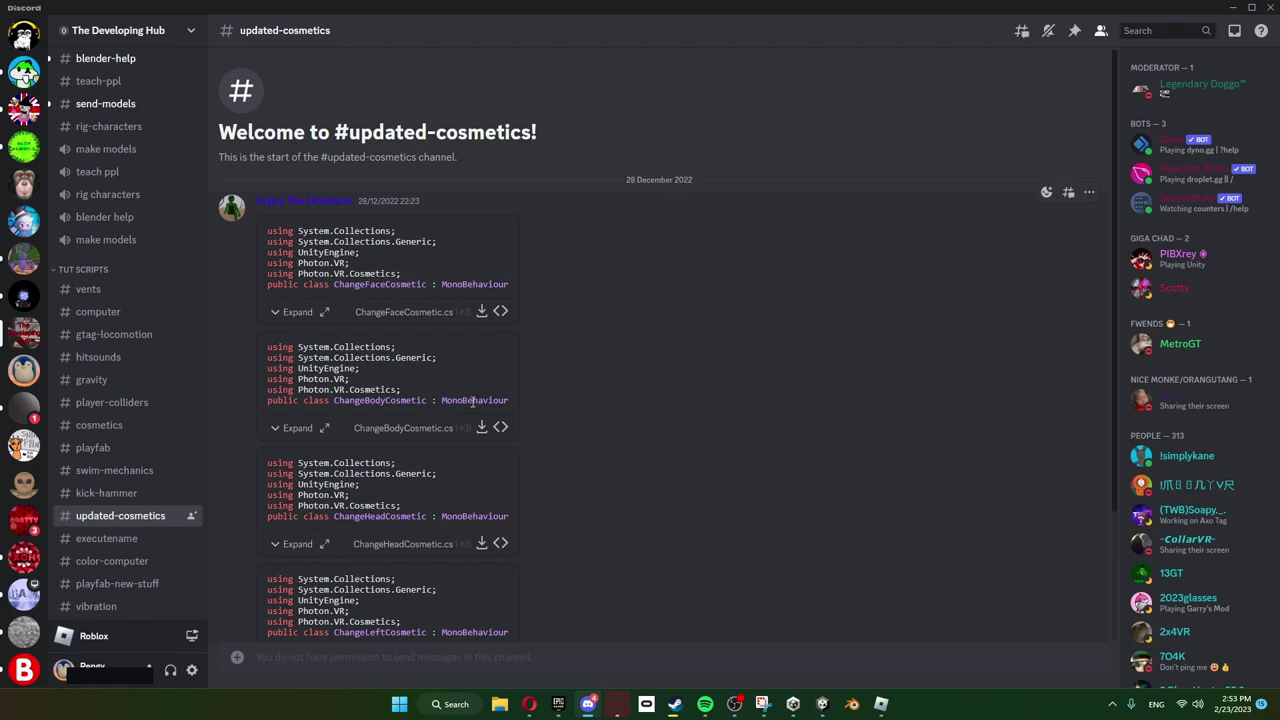
pyautogui.scroll(-1, 500, 490)
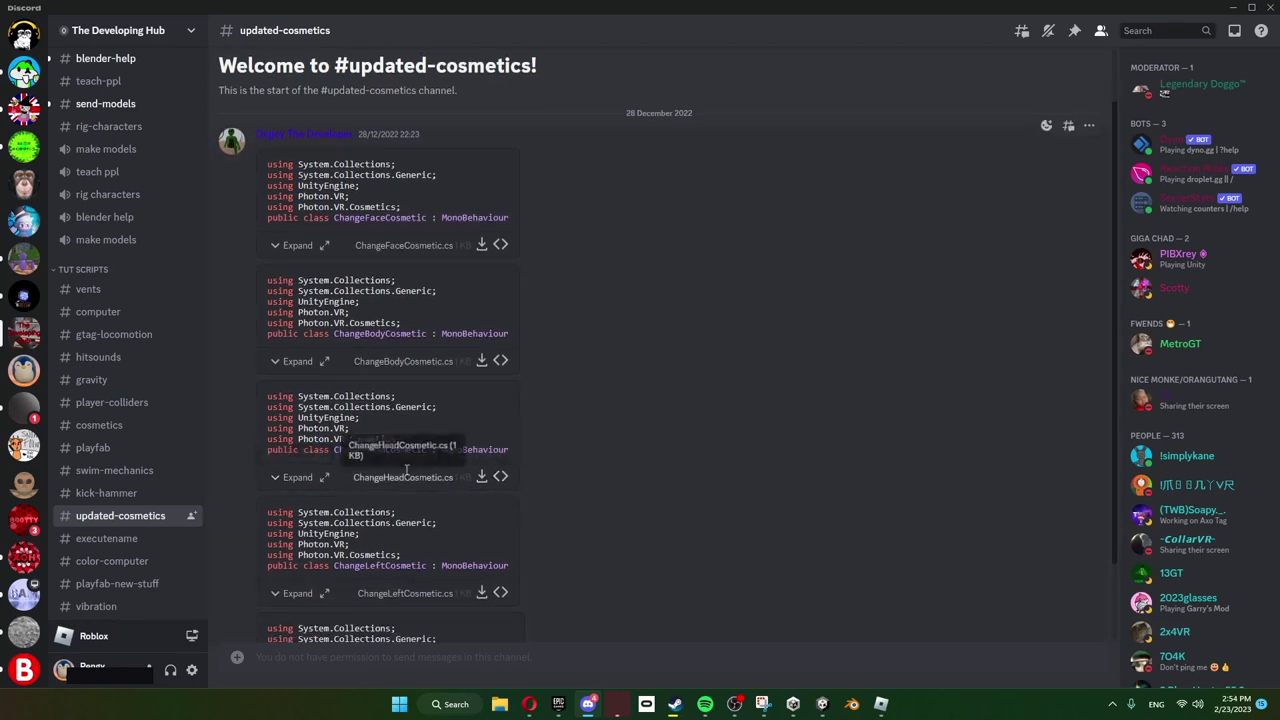
pyautogui.scroll(-1, 473, 512)
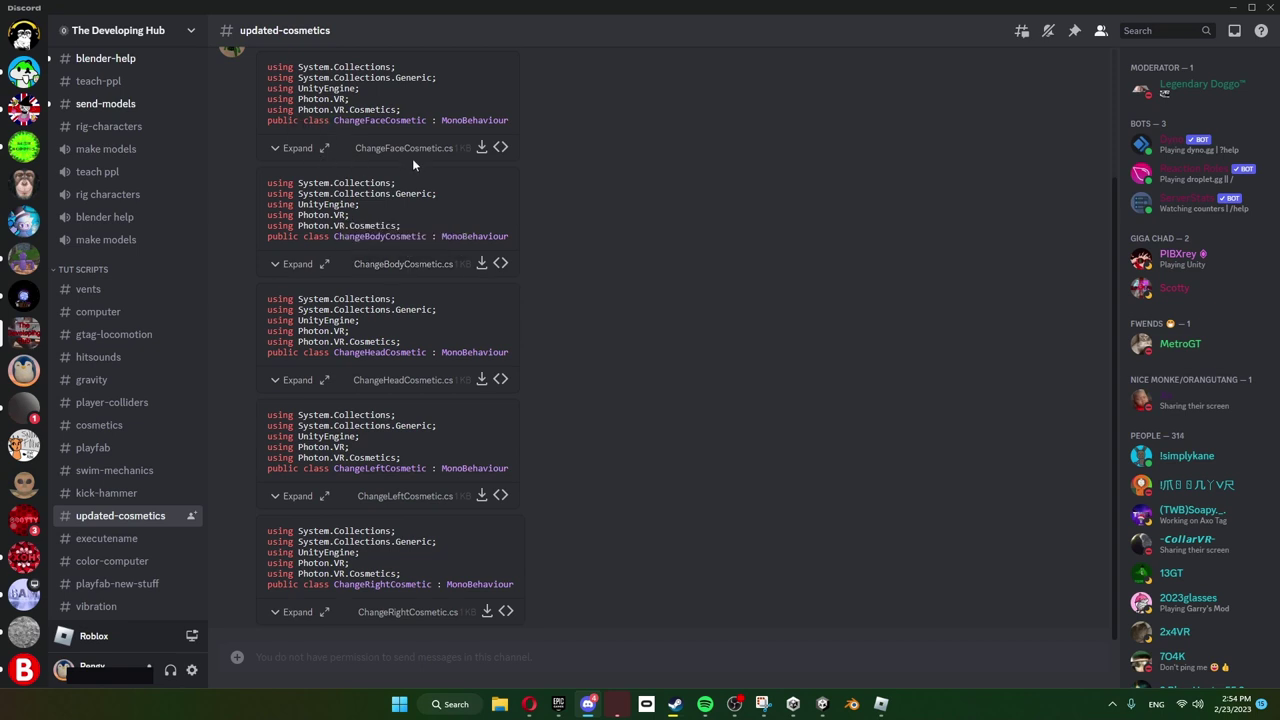
pyautogui.scroll(2, 450, 358)
pyautogui.scroll(-2, 469, 472)
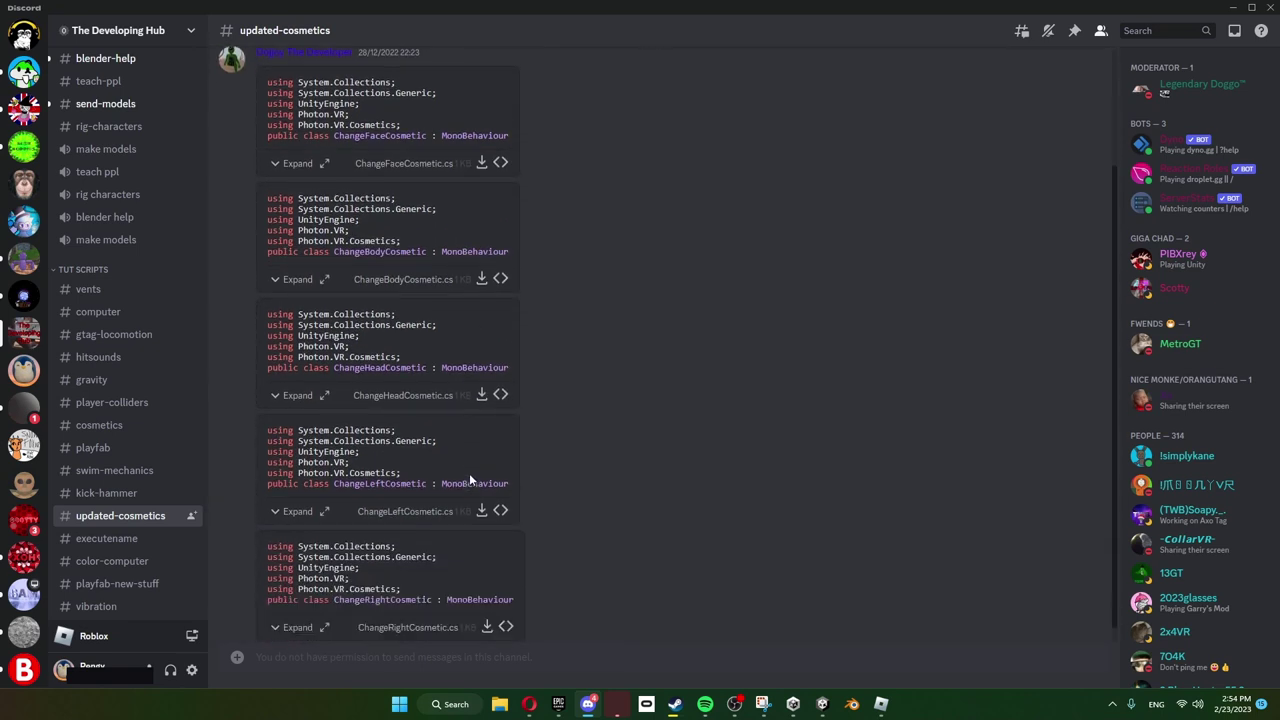
pyautogui.click(481, 381)
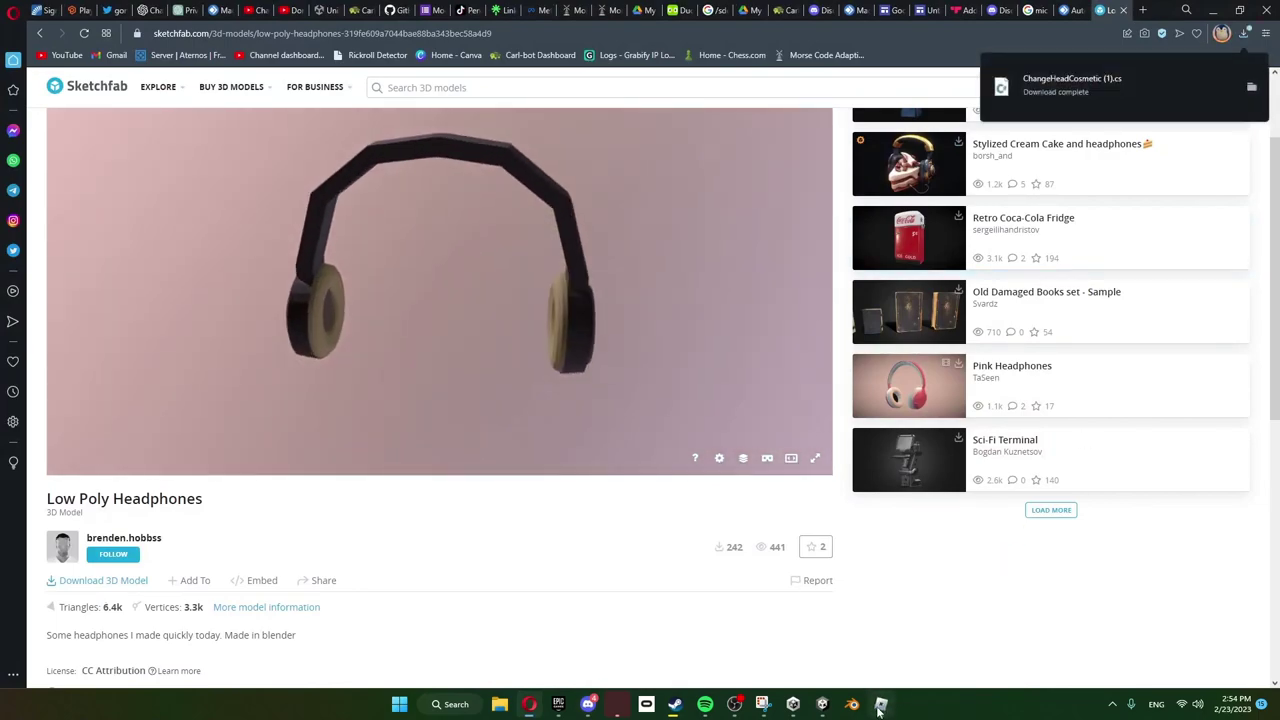
# Switch back to Unity and import the ChangeHeadCosmetic script from the Downloads folder into the project
pyautogui.click(828, 705)
pyautogui.click(830, 707)
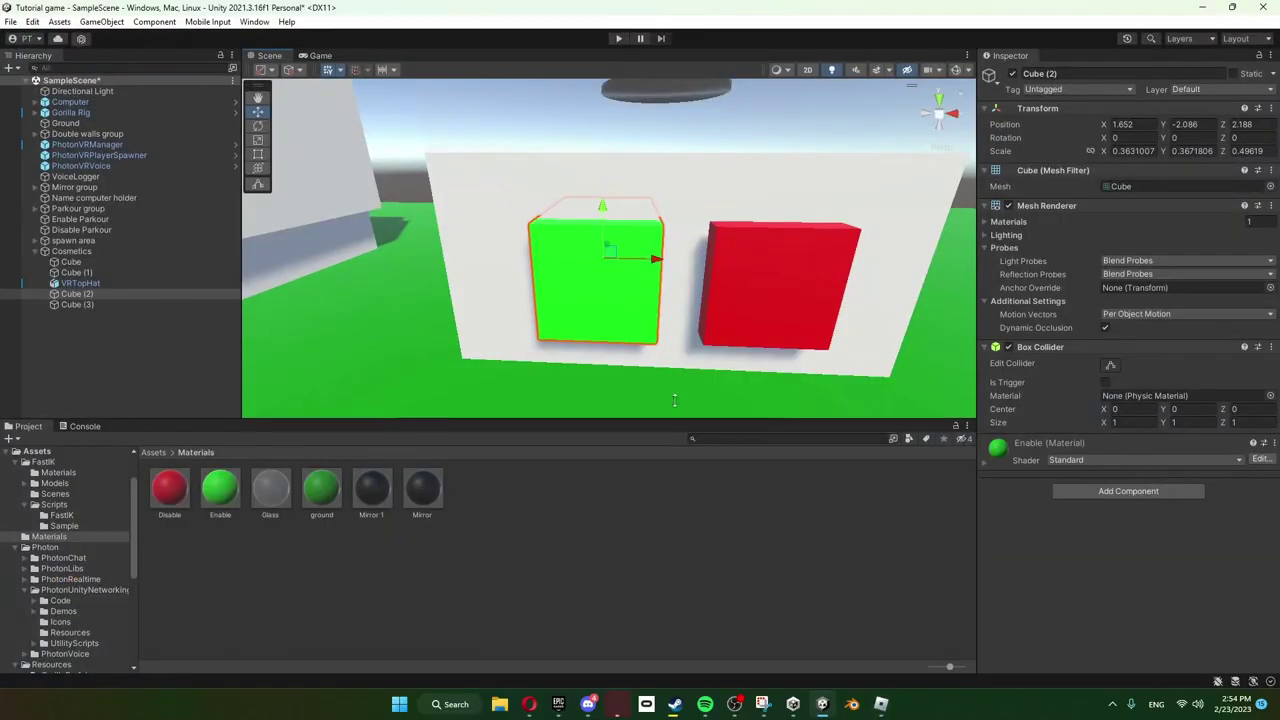
pyautogui.rightClick(557, 516)
pyautogui.click(587, 274)
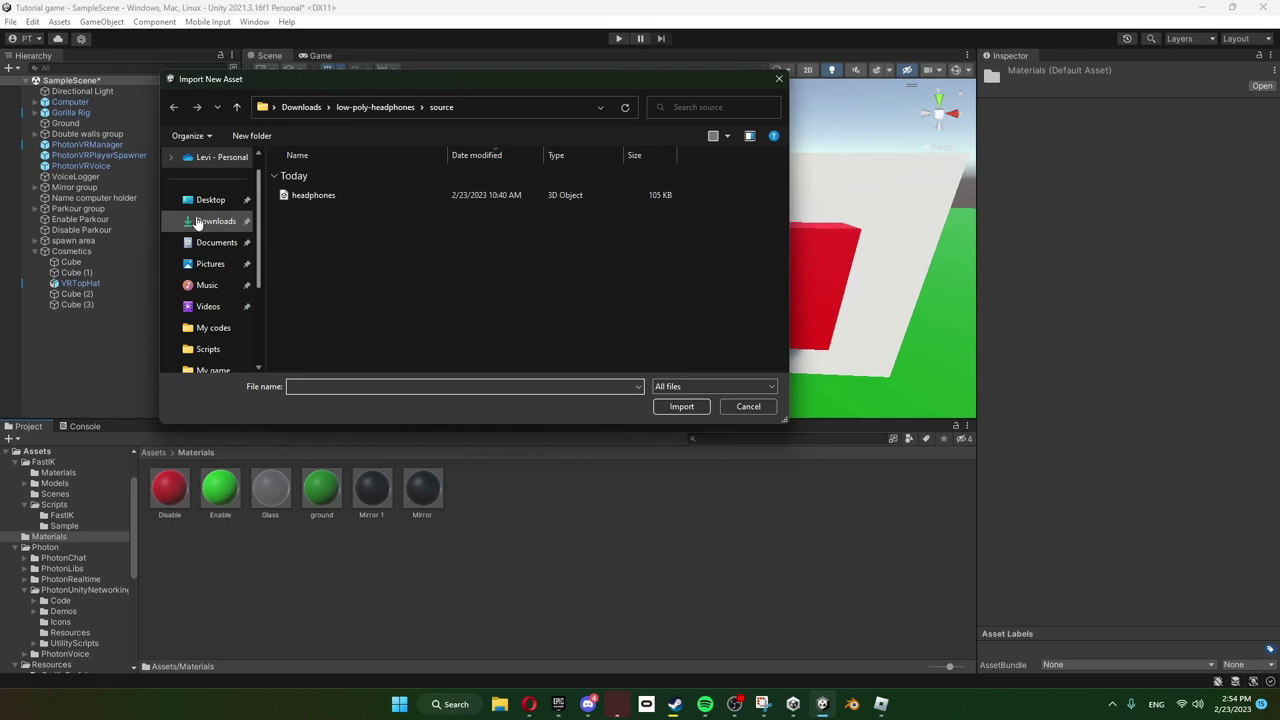
pyautogui.click(197, 222)
pyautogui.scroll(1, 388, 235)
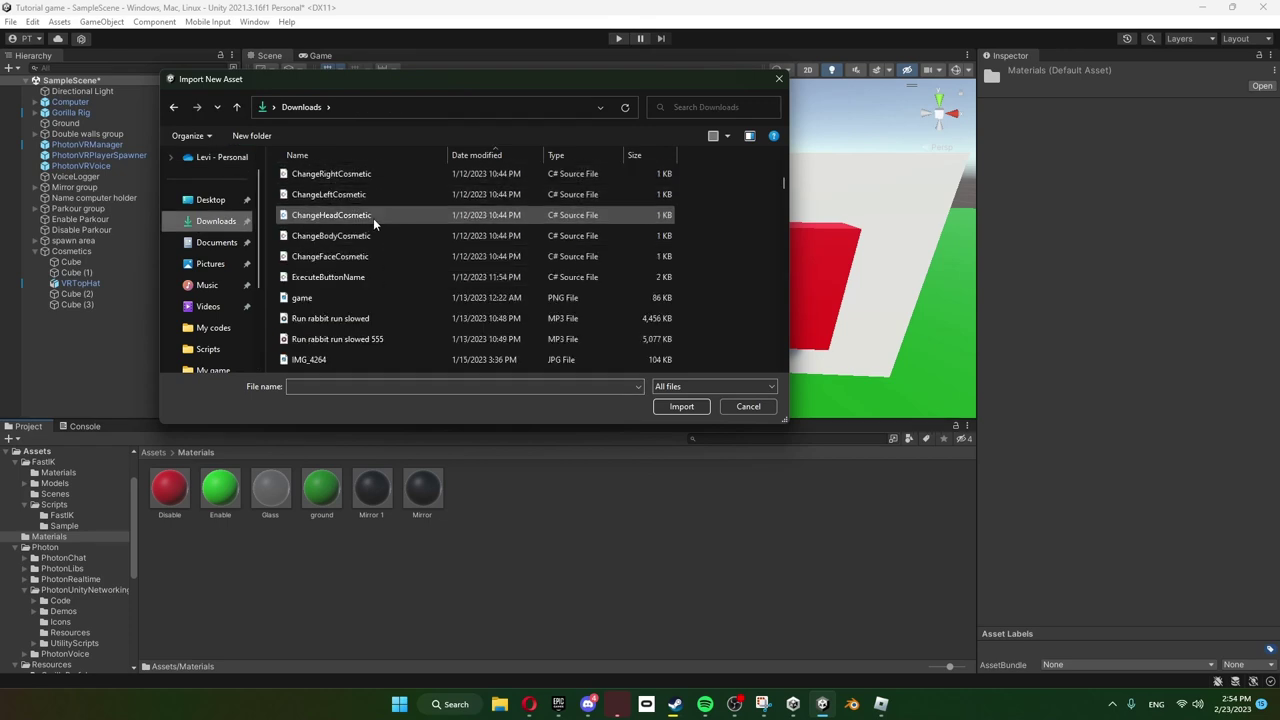
pyautogui.click(373, 216)
pyautogui.click(681, 406)
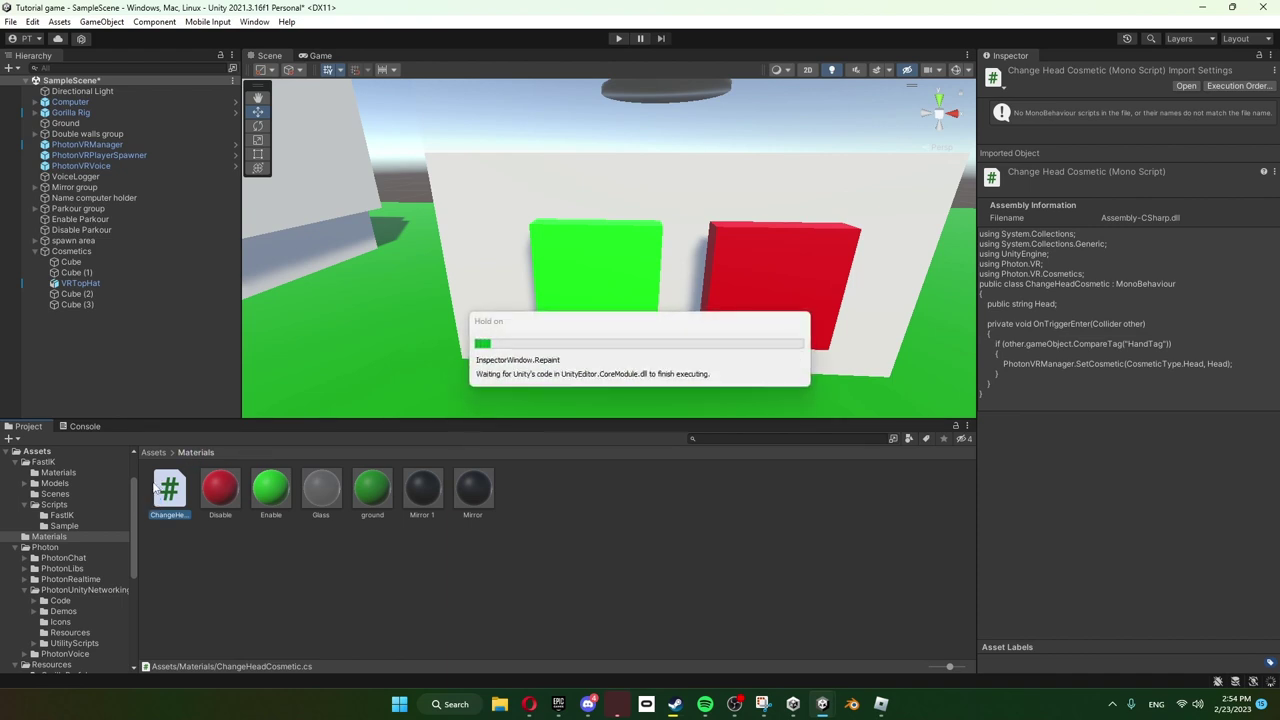
pyautogui.rightClick(165, 497)
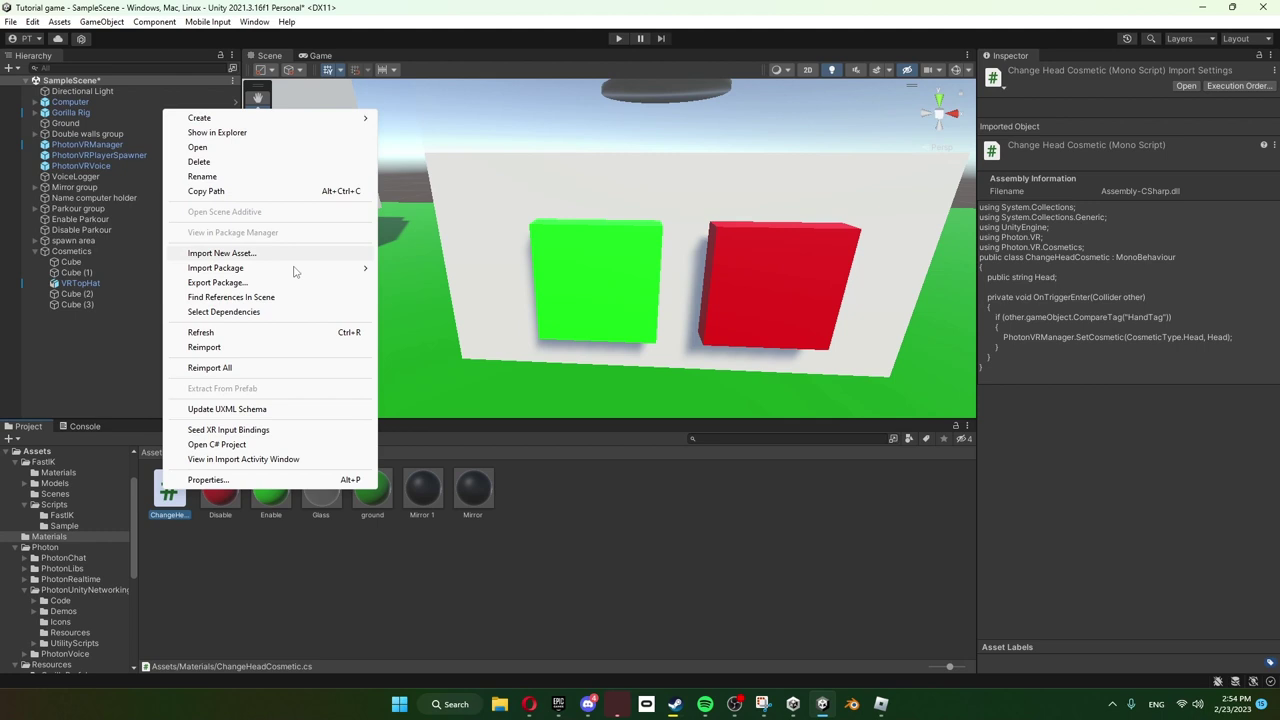
pyautogui.click(259, 558)
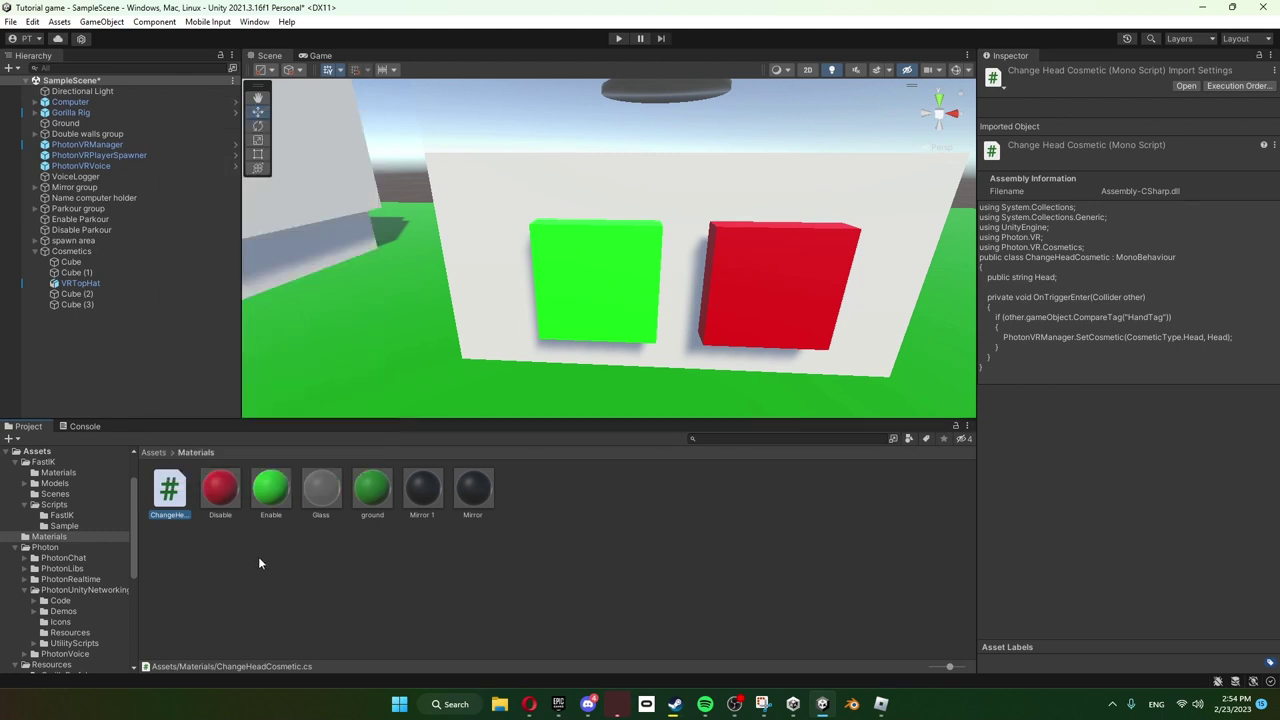
pyautogui.click(153, 455)
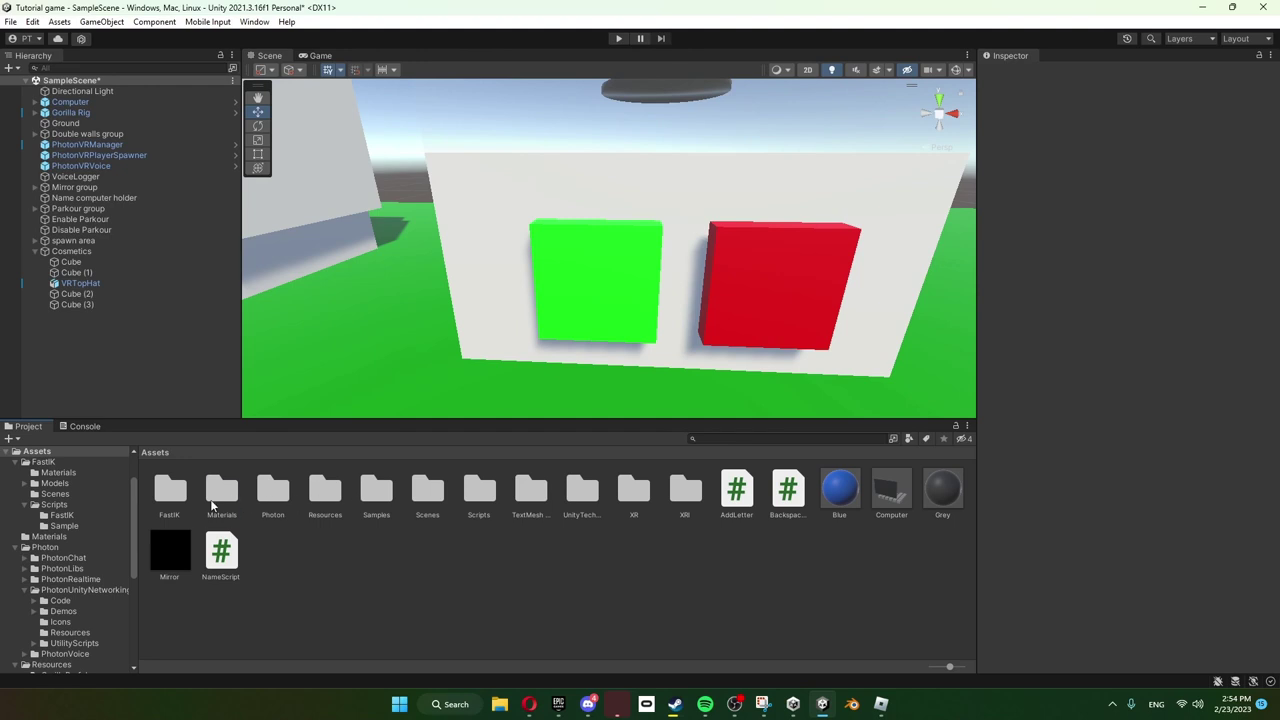
pyautogui.doubleClick(211, 507)
pyautogui.rightClick(169, 505)
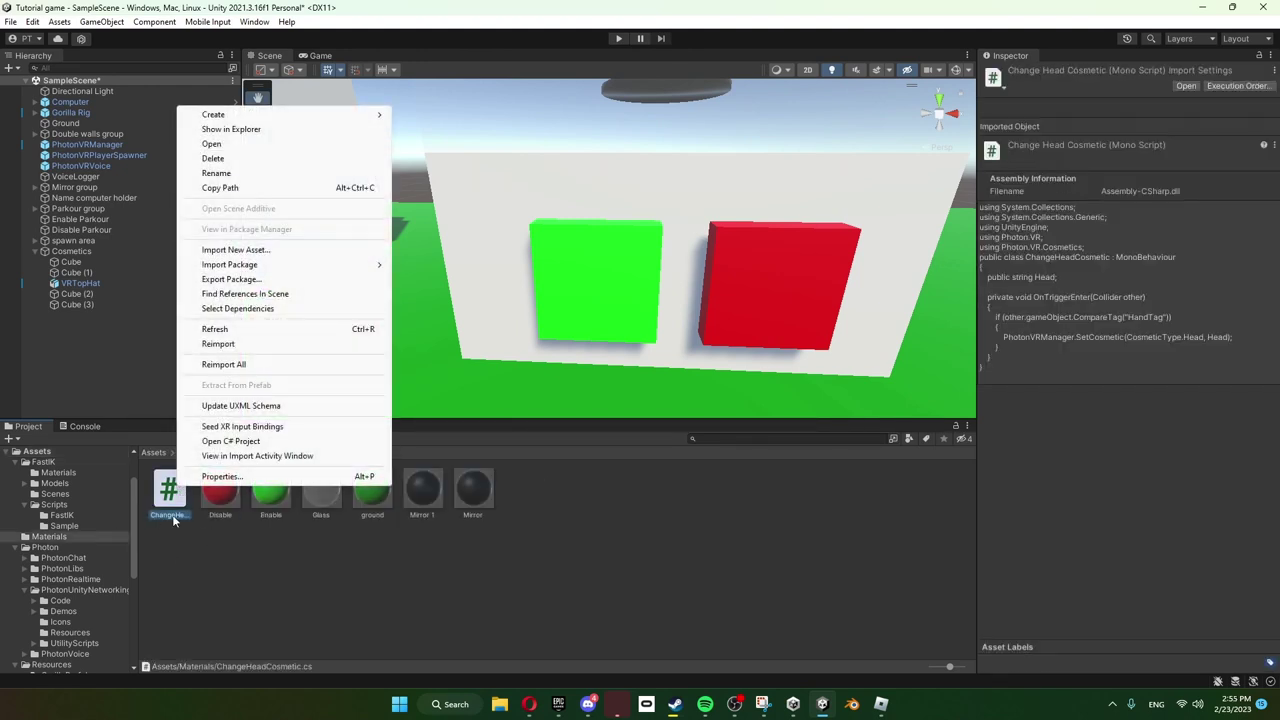
pyautogui.click(194, 547)
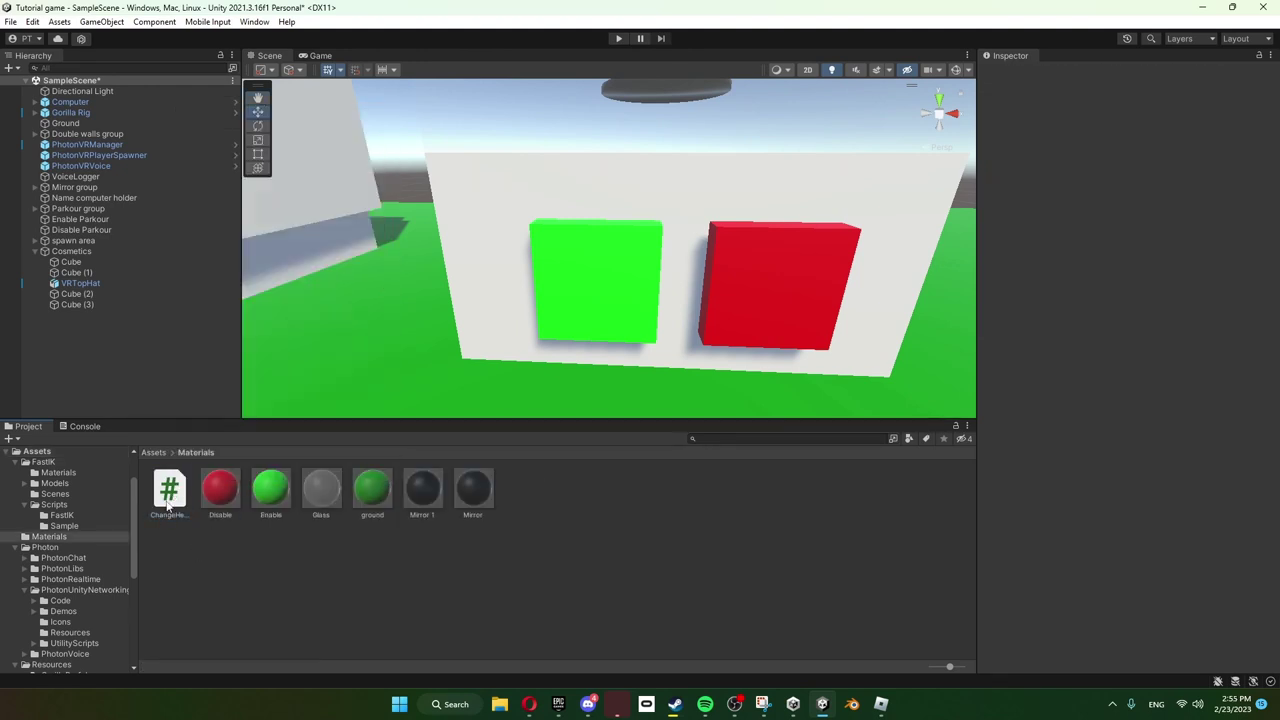
# Move the ChangeHeadCosmetic and NameScript scripts into the Scripts folder under Assets
pyautogui.moveTo(168, 499); pyautogui.dragTo(58, 504)
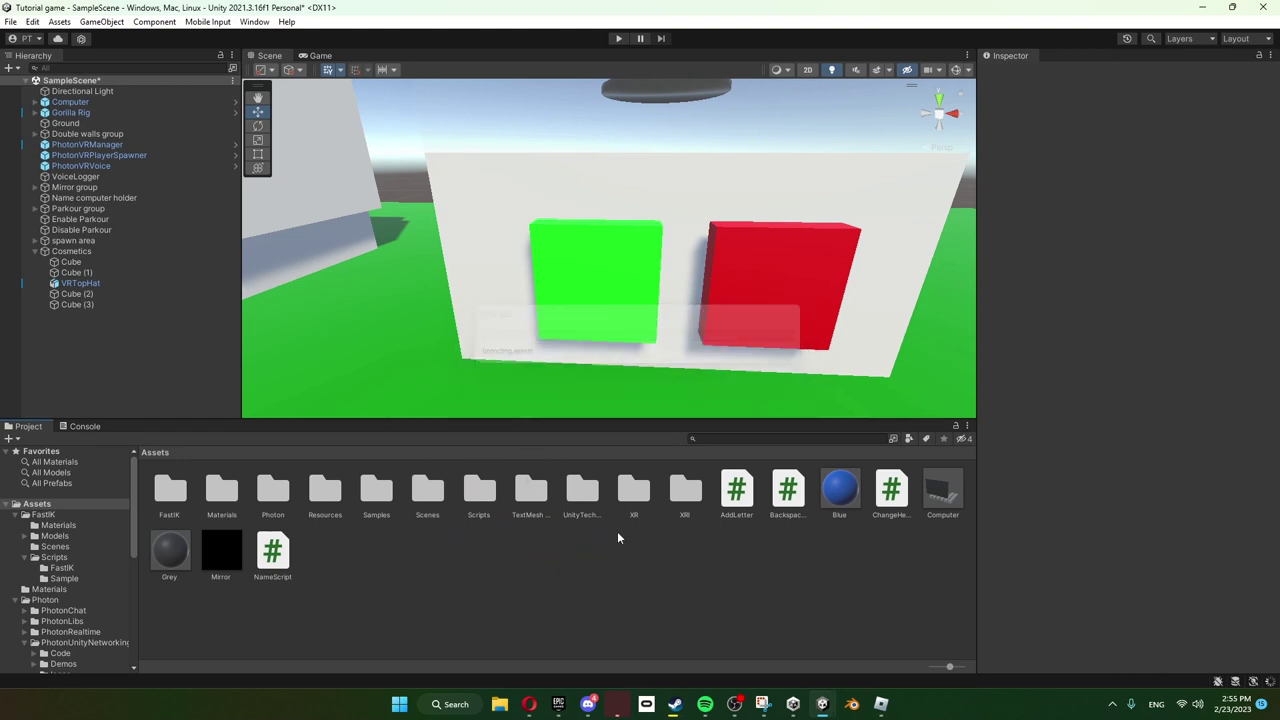
pyautogui.moveTo(269, 563); pyautogui.dragTo(483, 502)
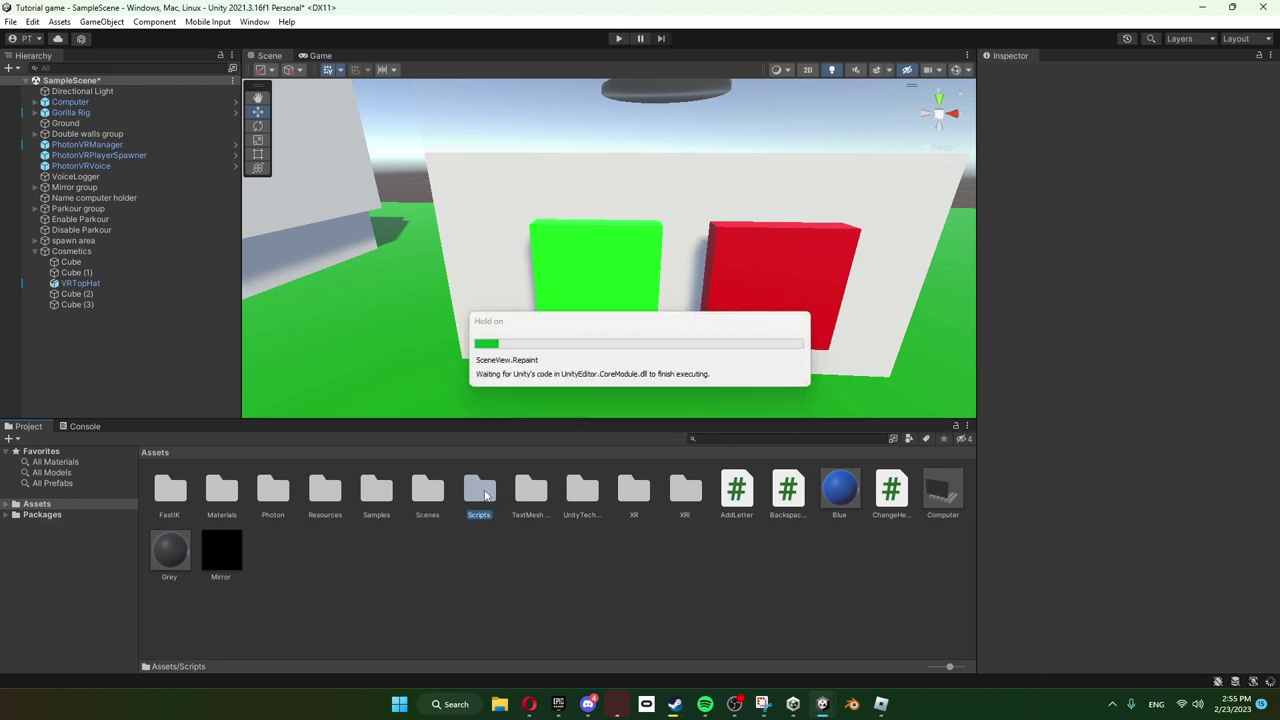
pyautogui.moveTo(476, 503); pyautogui.dragTo(476, 503)
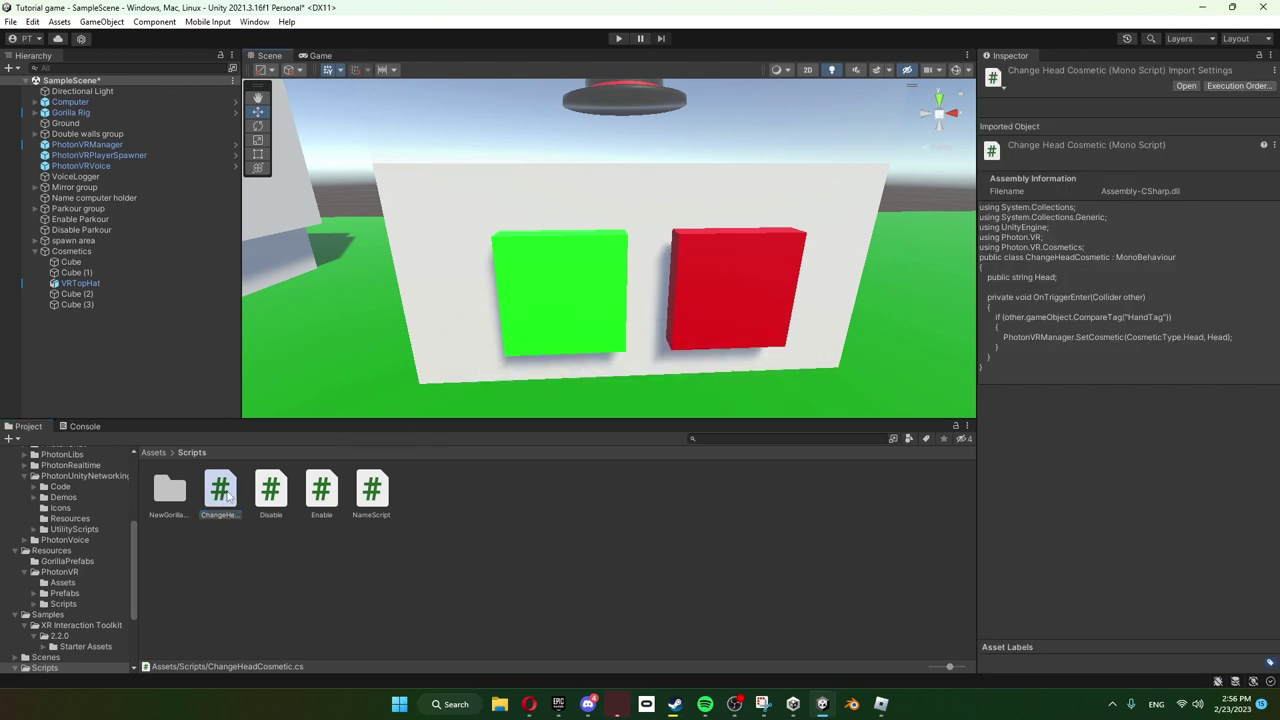
# Attach the ChangeHeadCosmetic script to the red and green cubes and set the green cube's Head value to VRTopHat
pyautogui.click(754, 311)
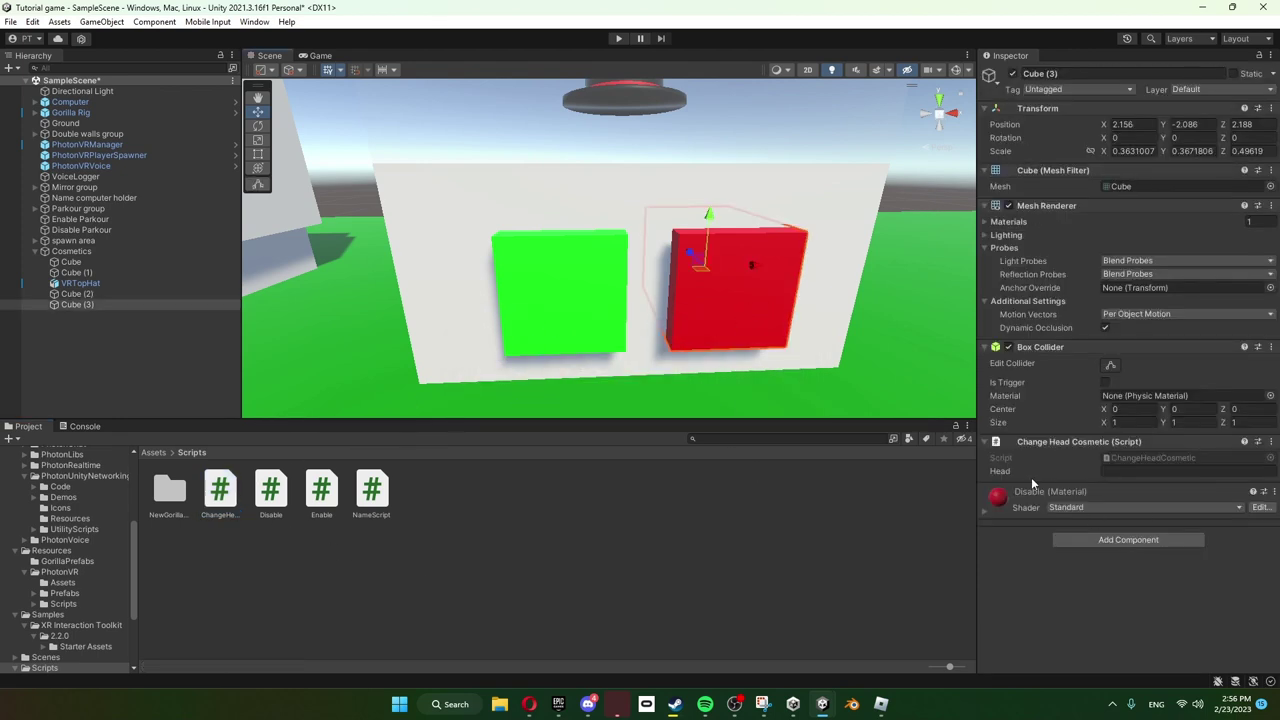
pyautogui.click(1008, 473)
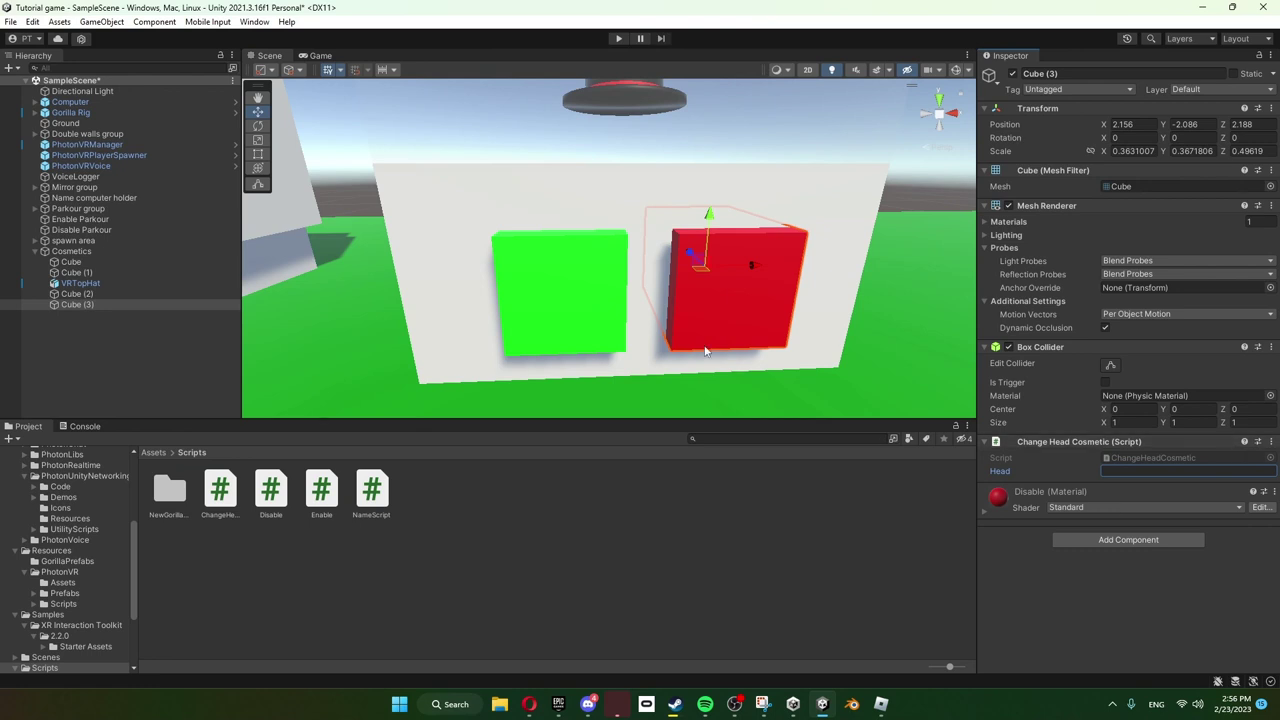
pyautogui.click(544, 320)
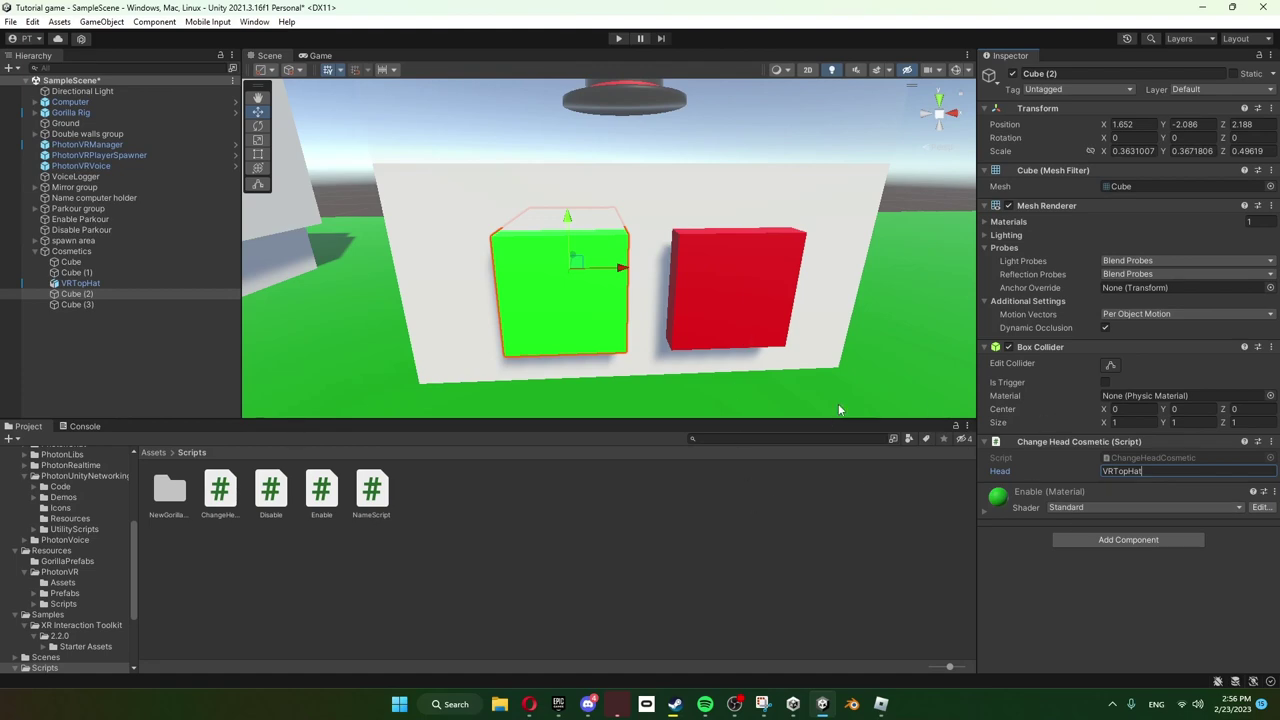
pyautogui.moveTo(607, 304)
pyautogui.mouseDown(button='right')
pyautogui.moveTo(925, 344)
pyautogui.moveTo(930, 320)
pyautogui.moveTo(945, 378)
pyautogui.moveTo(689, 351)
pyautogui.moveTo(608, 326)
pyautogui.mouseUp(button='right')
pyautogui.click(643, 589)
# Collapse the Cosmetics group and run the game in Play mode with the Scene view showing
pyautogui.moveTo(702, 336); pyautogui.dragTo(680, 330, button='right')
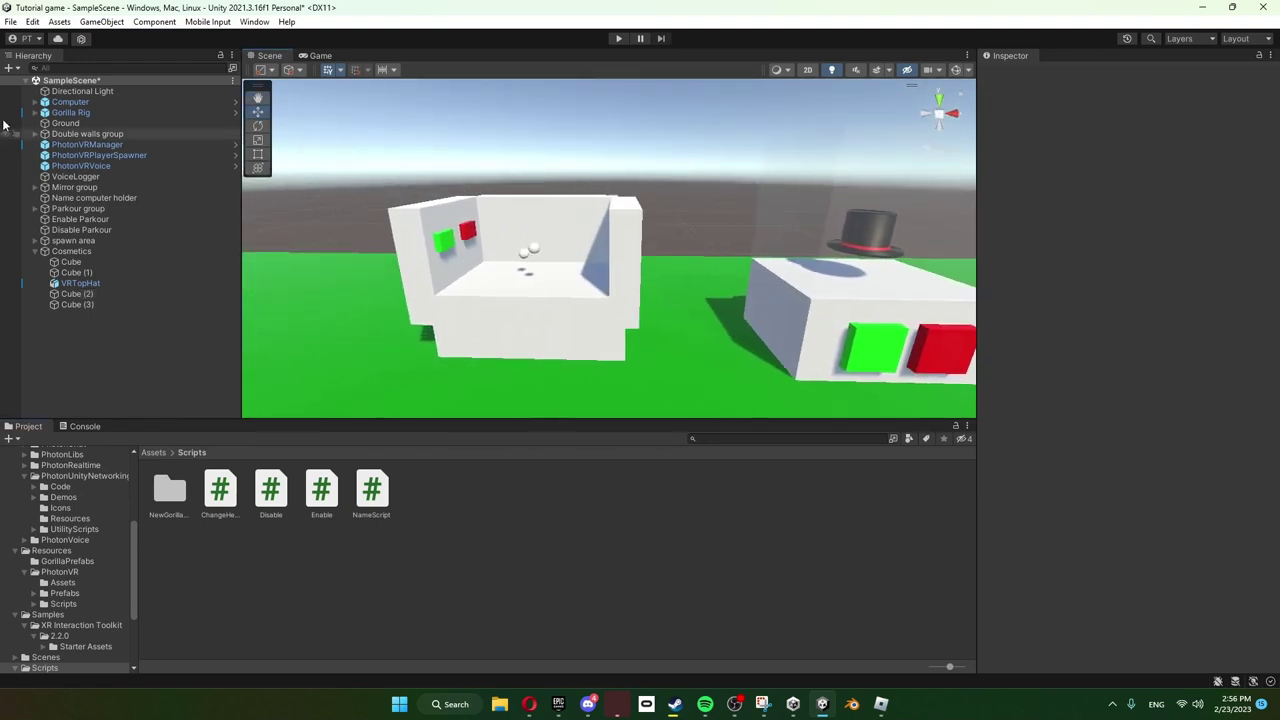
pyautogui.click(34, 251)
pyautogui.click(618, 38)
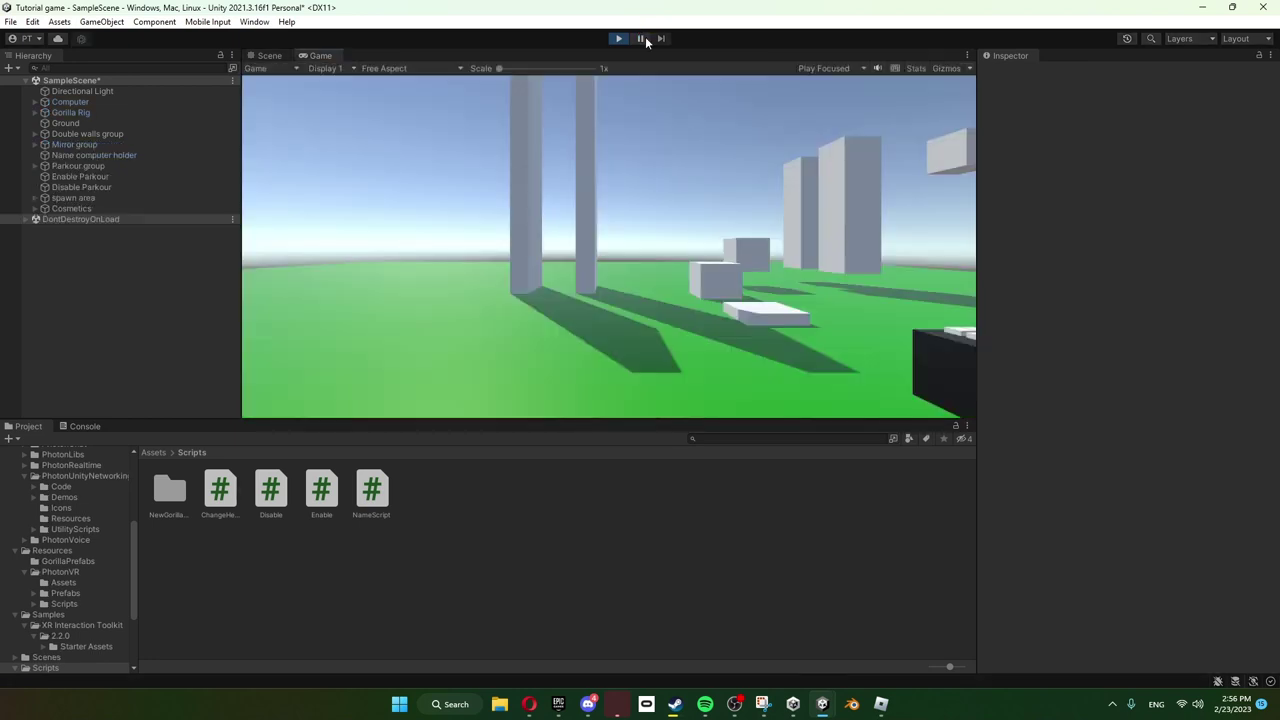
pyautogui.click(269, 55)
# Move the Gorilla Rig out of the spawn area to the cosmetics stand, at about X 4.527 and Z 11.73
pyautogui.doubleClick(70, 112)
pyautogui.moveTo(600, 250); pyautogui.dragTo(590, 290, button='right')
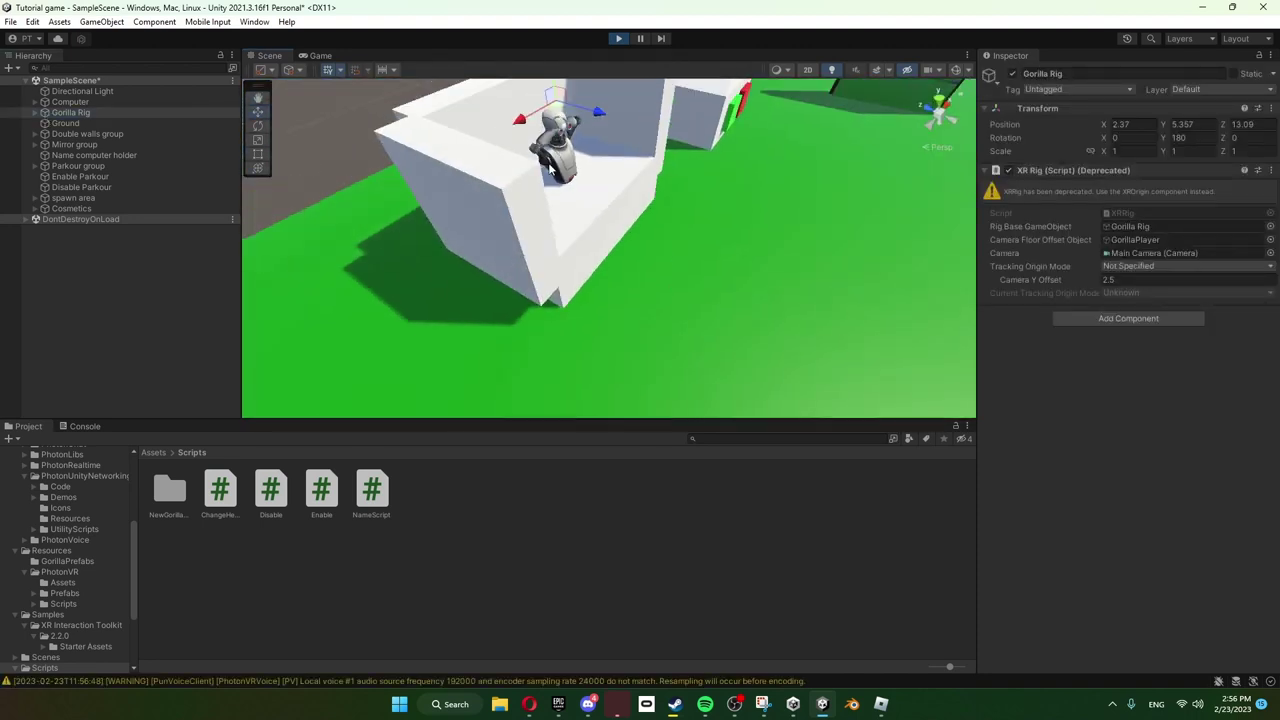
pyautogui.moveTo(565, 120); pyautogui.dragTo(782, 148)
pyautogui.moveTo(775, 185); pyautogui.dragTo(437, 200, button='right')
pyautogui.moveTo(455, 197); pyautogui.dragTo(586, 168)
pyautogui.moveTo(586, 178); pyautogui.dragTo(558, 164, button='right')
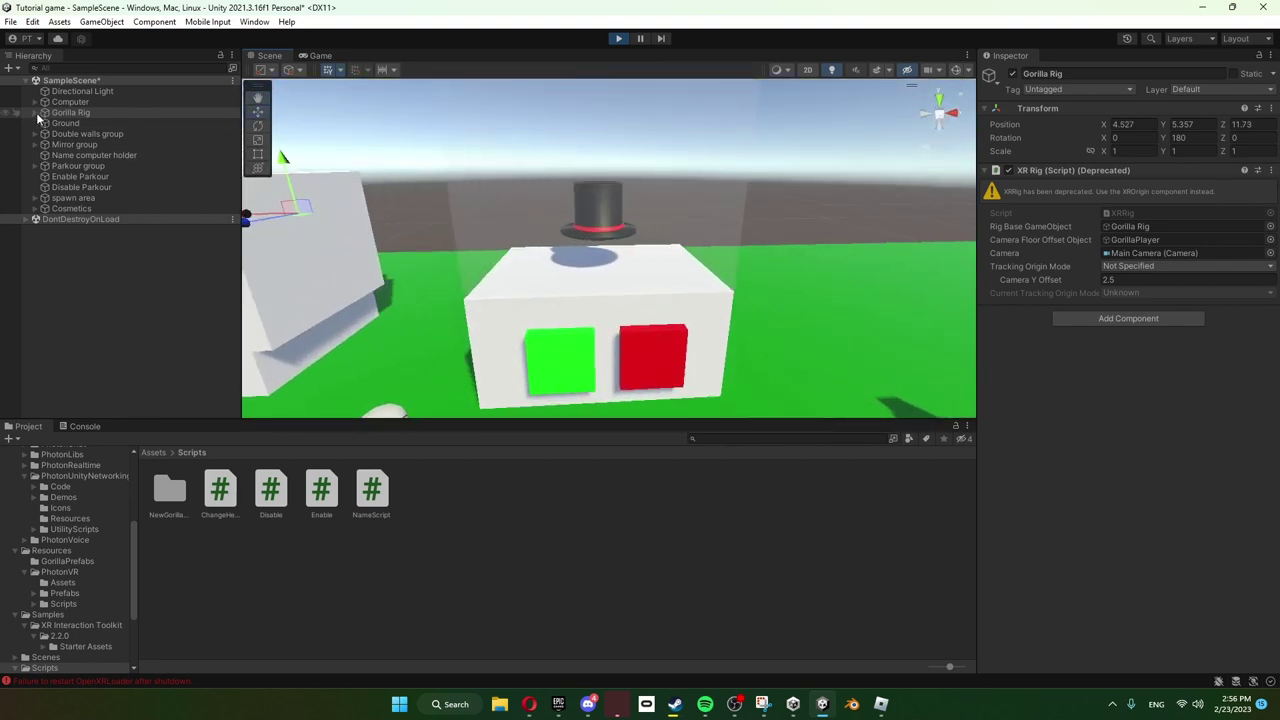
# Test the green button by moving the GorillaPlayer's RightHand Controller, ending at about X 0.153 and Z -0.026
pyautogui.click(36, 113)
pyautogui.click(45, 145)
pyautogui.doubleClick(109, 176)
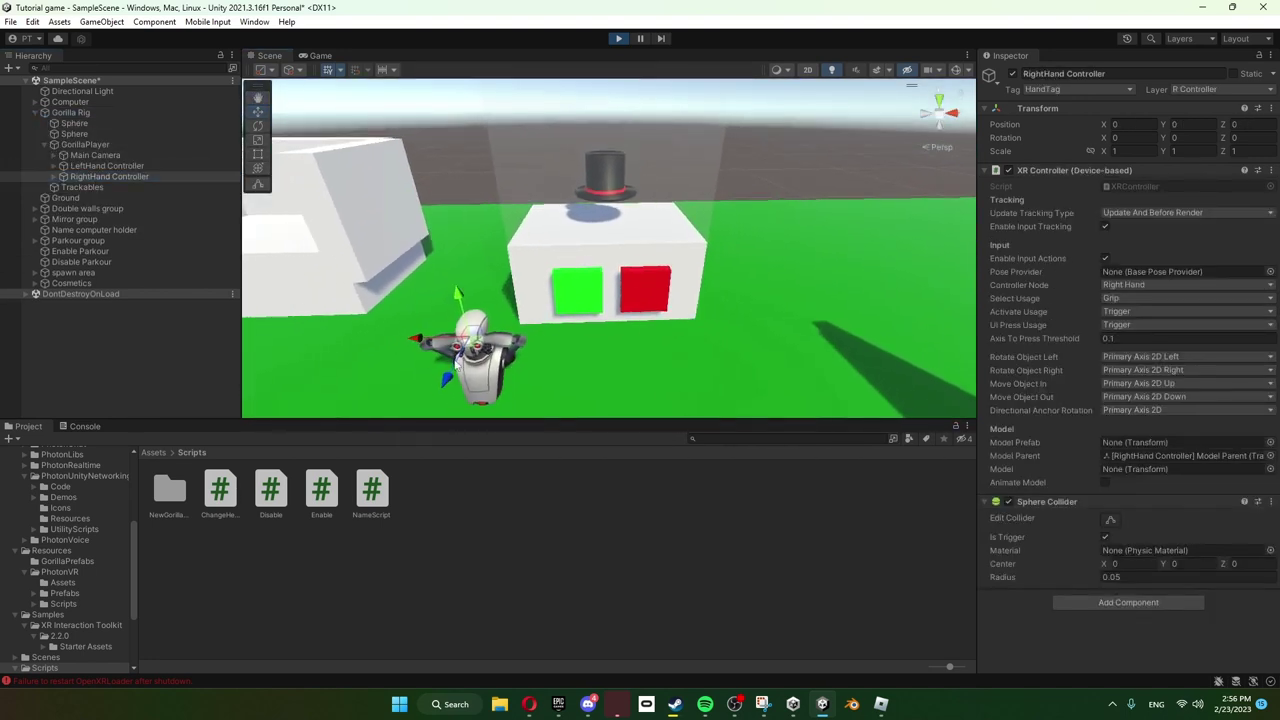
pyautogui.moveTo(572, 339); pyautogui.dragTo(434, 360)
pyautogui.moveTo(492, 350); pyautogui.dragTo(488, 360, button='right')
pyautogui.keyDown('alt'); pyautogui.moveTo(488, 360); pyautogui.dragTo(548, 410); pyautogui.keyUp('alt')
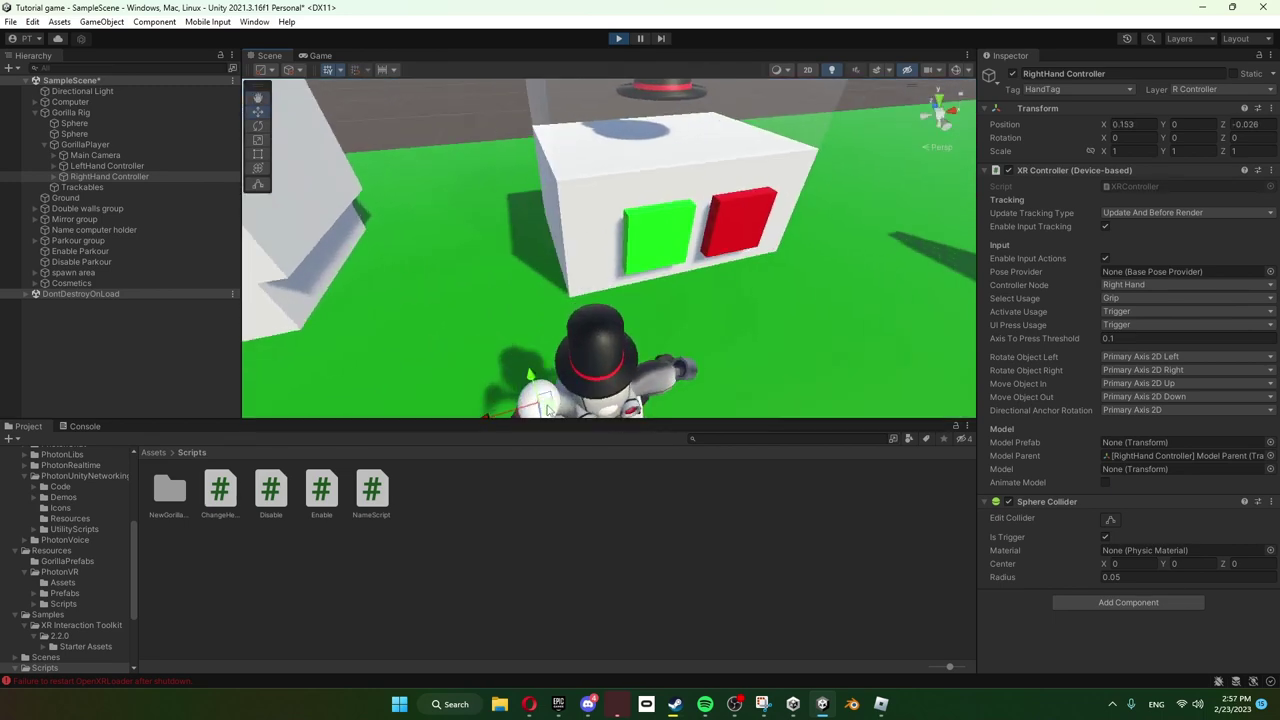
pyautogui.click(313, 59)
pyautogui.click(268, 57)
# Turn the Gorilla Rig to about 95.152 on Y and move it to about X 5.472, Z 10.937, facing the mirror
pyautogui.keyDown('alt'); pyautogui.moveTo(506, 243); pyautogui.dragTo(729, 270); pyautogui.keyUp('alt')
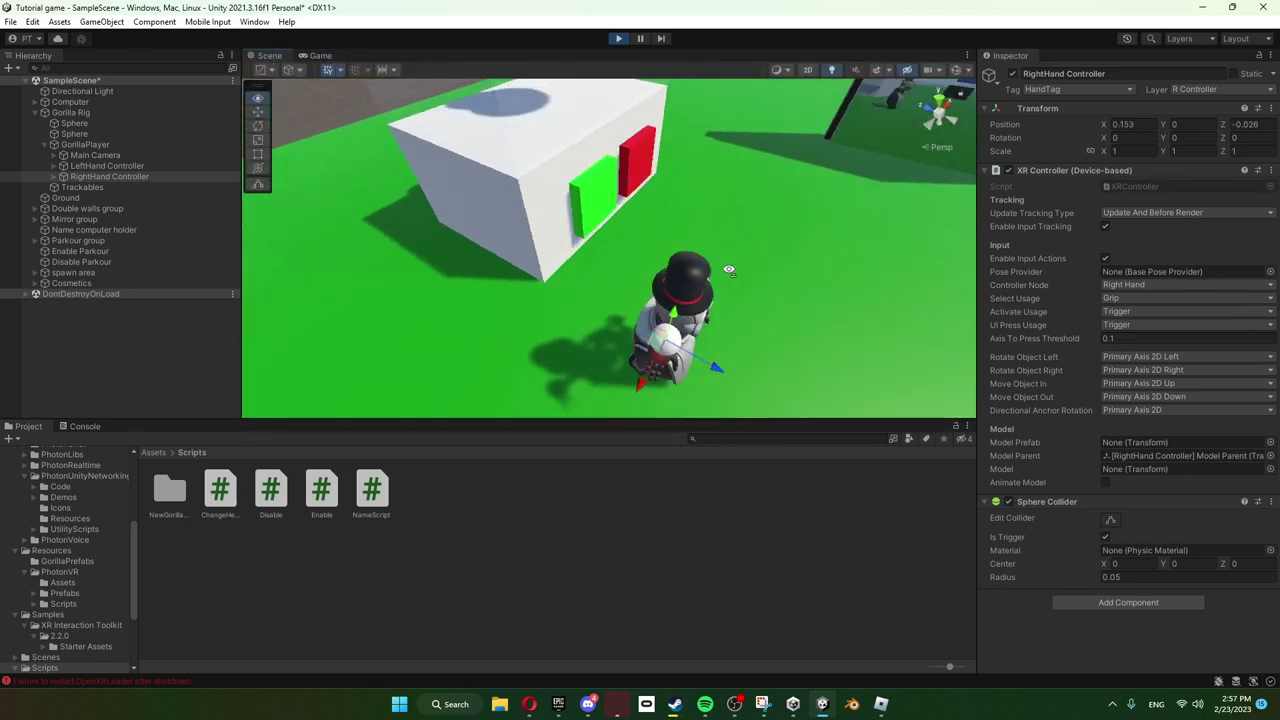
pyautogui.moveTo(729, 270)
pyautogui.mouseDown(button='right')
pyautogui.moveTo(731, 234)
pyautogui.moveTo(722, 246)
pyautogui.mouseUp(button='right')
pyautogui.click(84, 114)
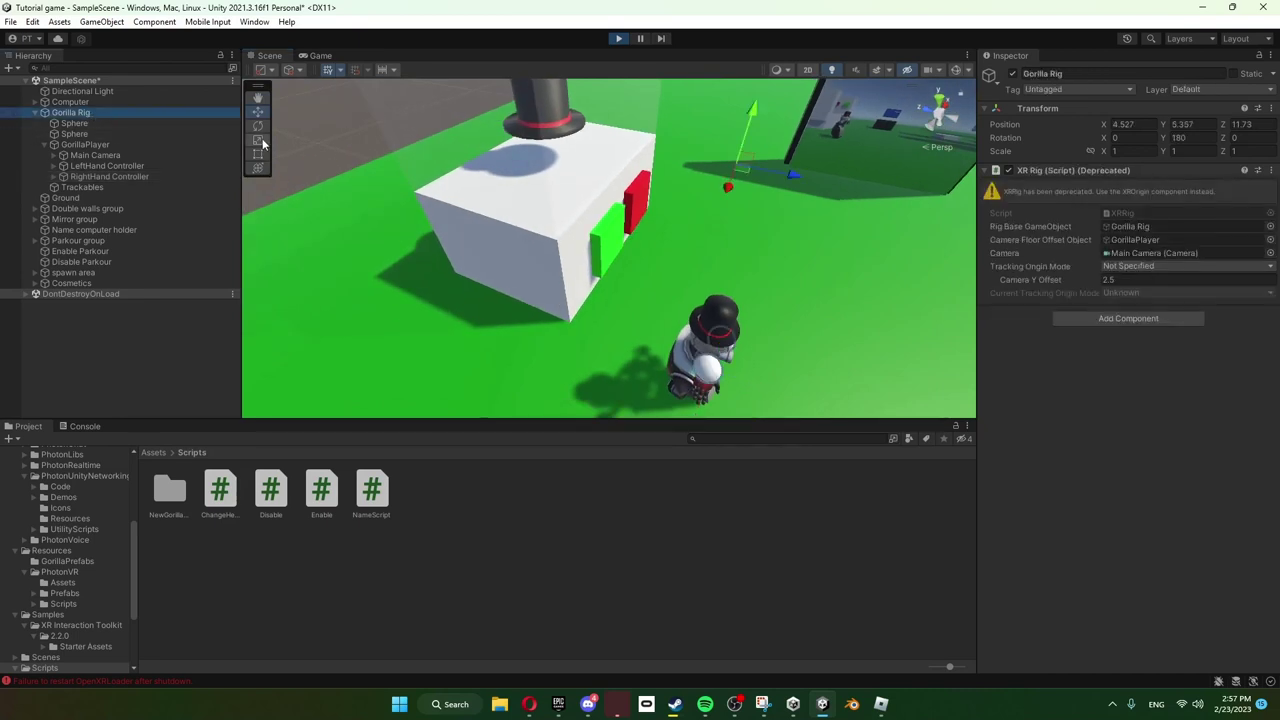
pyautogui.click(259, 127)
pyautogui.moveTo(480, 256); pyautogui.dragTo(588, 258, button='right')
pyautogui.moveTo(558, 166); pyautogui.dragTo(743, 77)
pyautogui.press('w')
pyautogui.moveTo(743, 126); pyautogui.dragTo(738, 80, button='right')
pyautogui.press('w')
pyautogui.press('s')
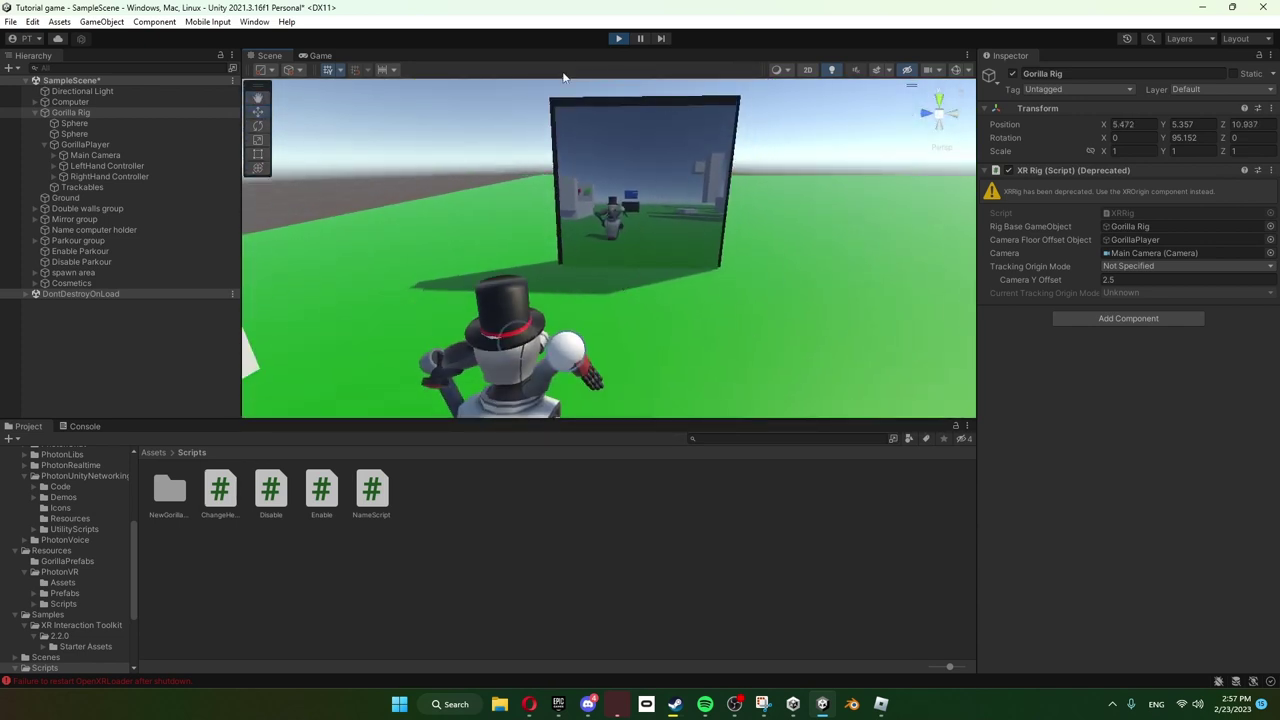